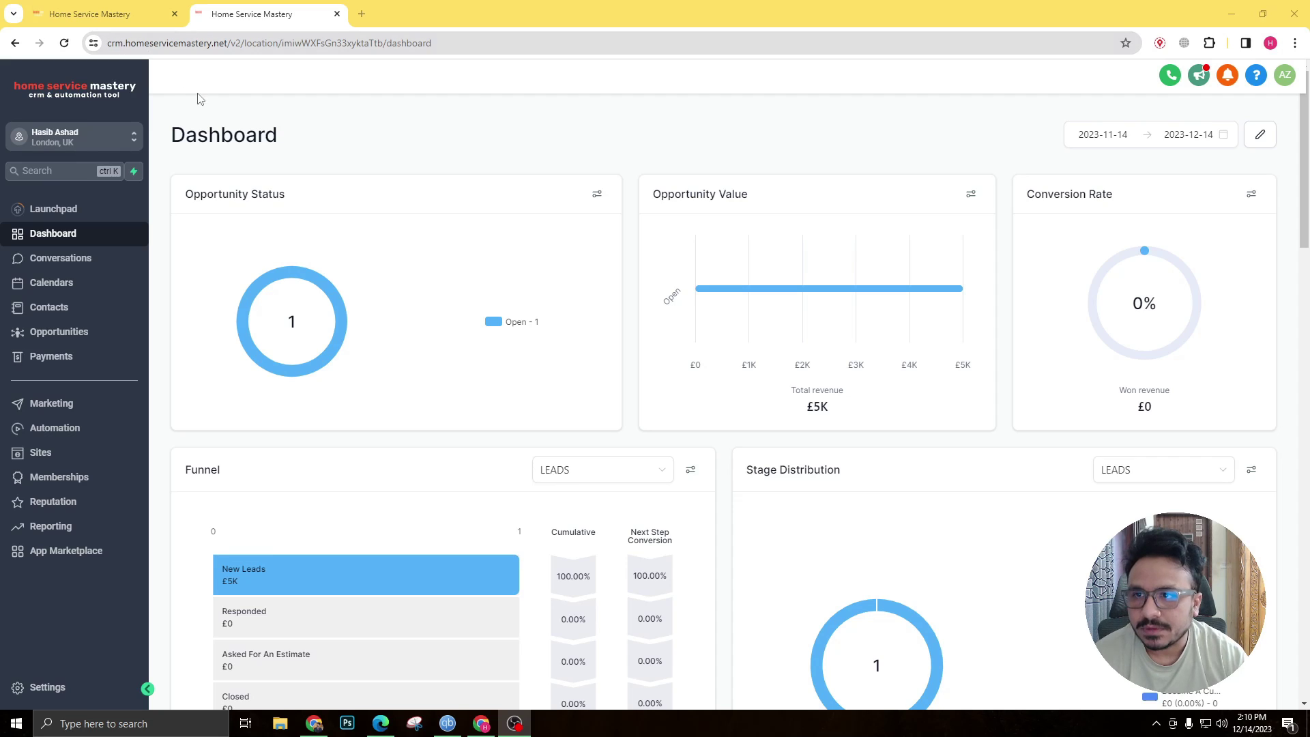
Step: In Marketing > Social Planner, connect the personal Facebook profile as a social account
left_click(57, 409)
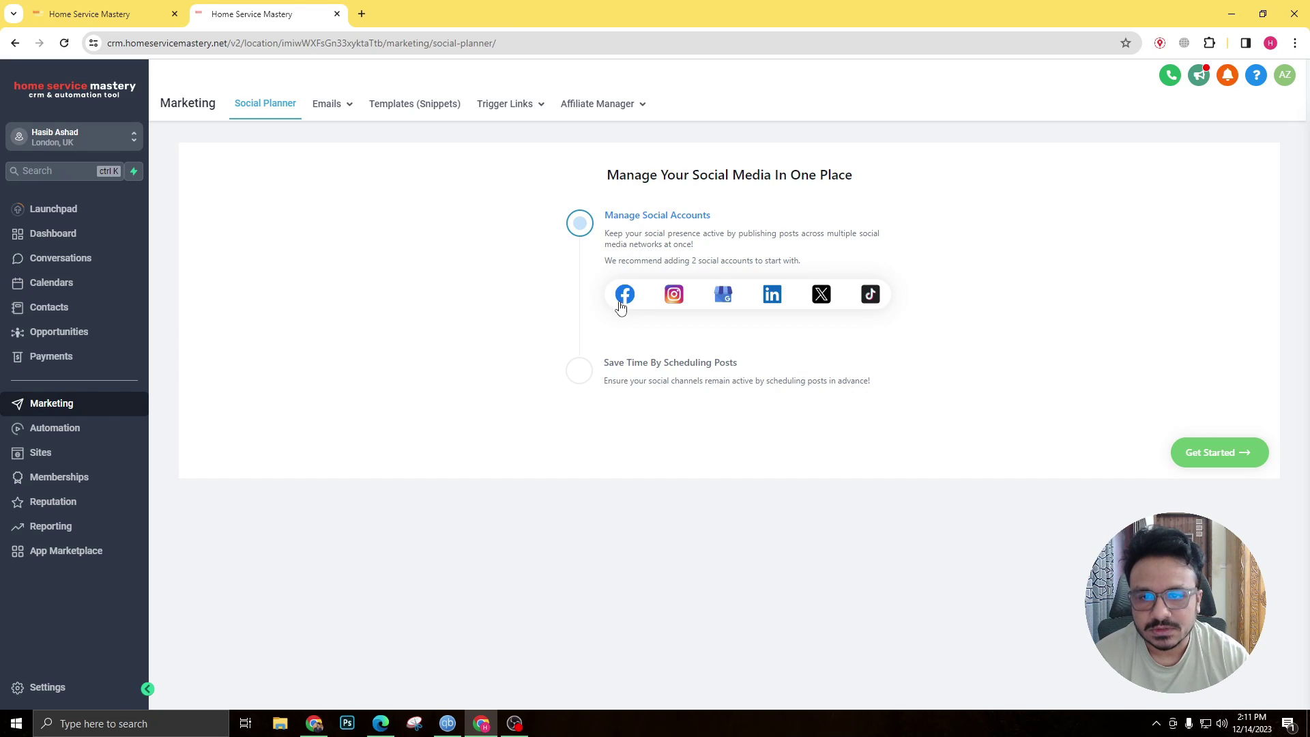
left_click(626, 304)
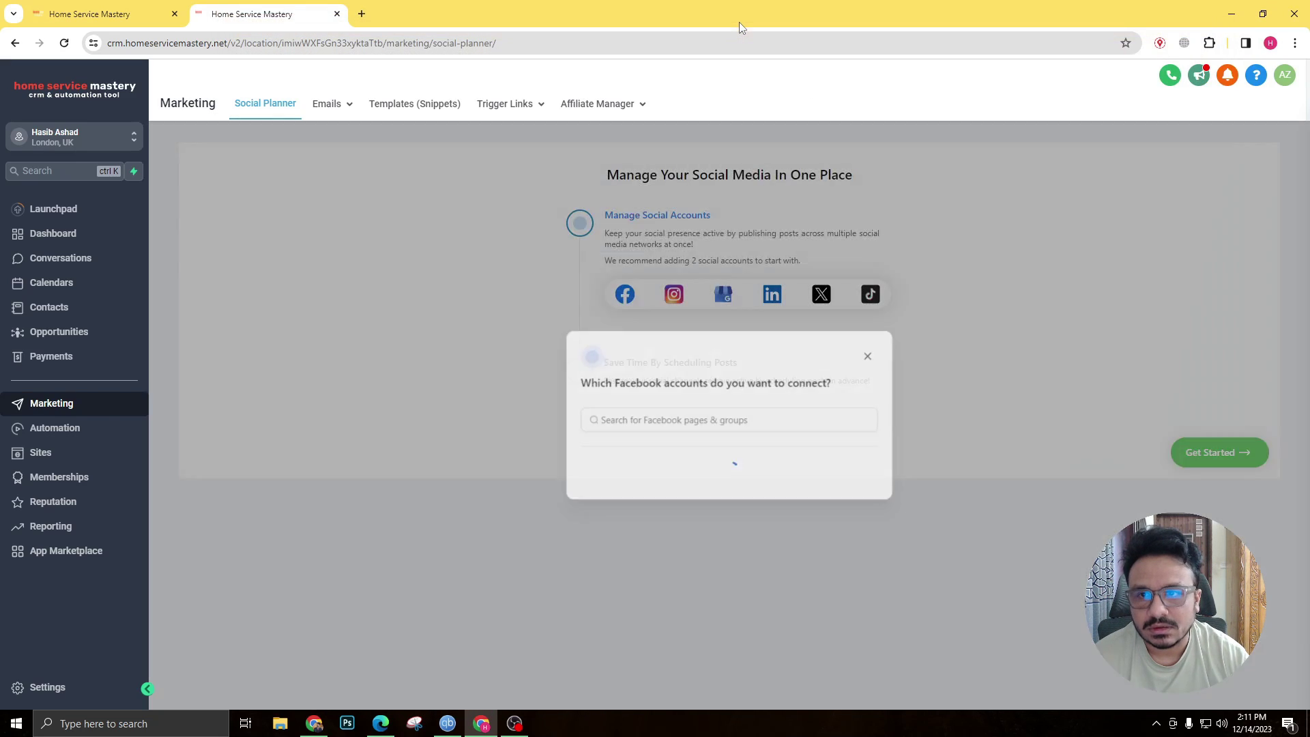
scroll(675, 471, "down", 1)
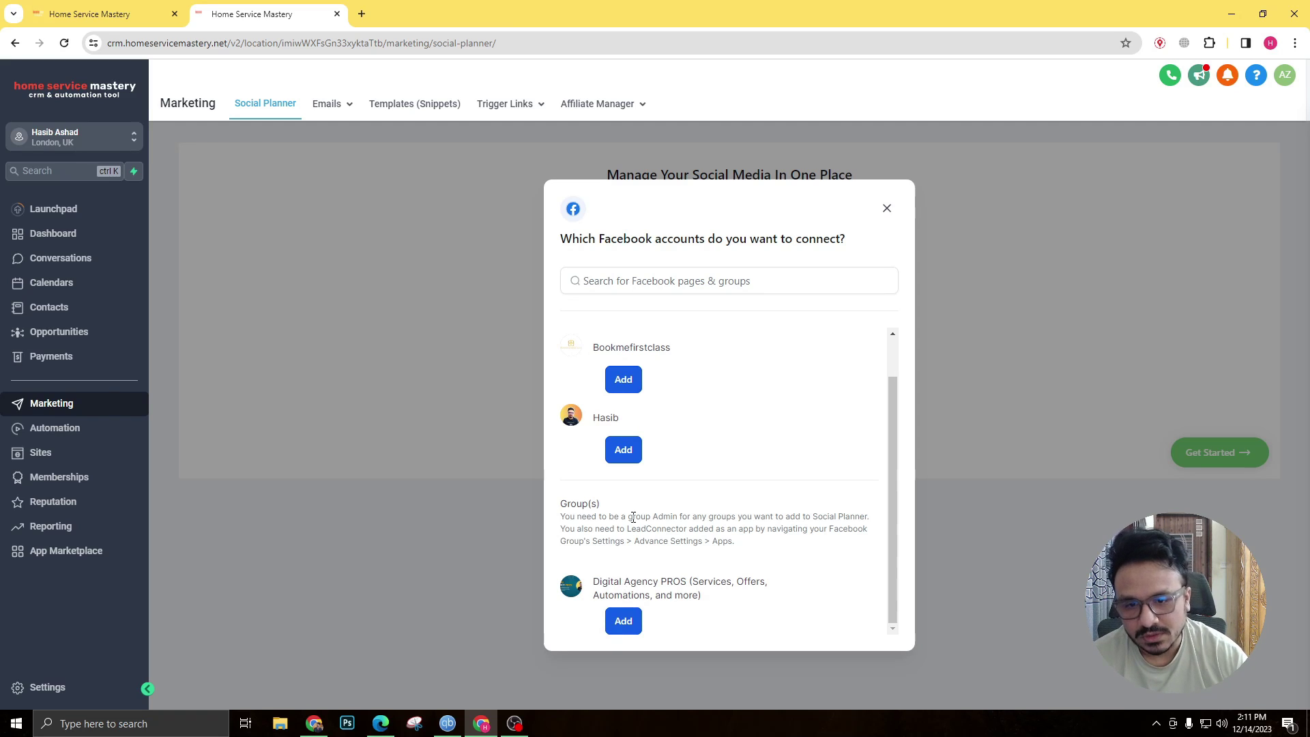
left_click(623, 460)
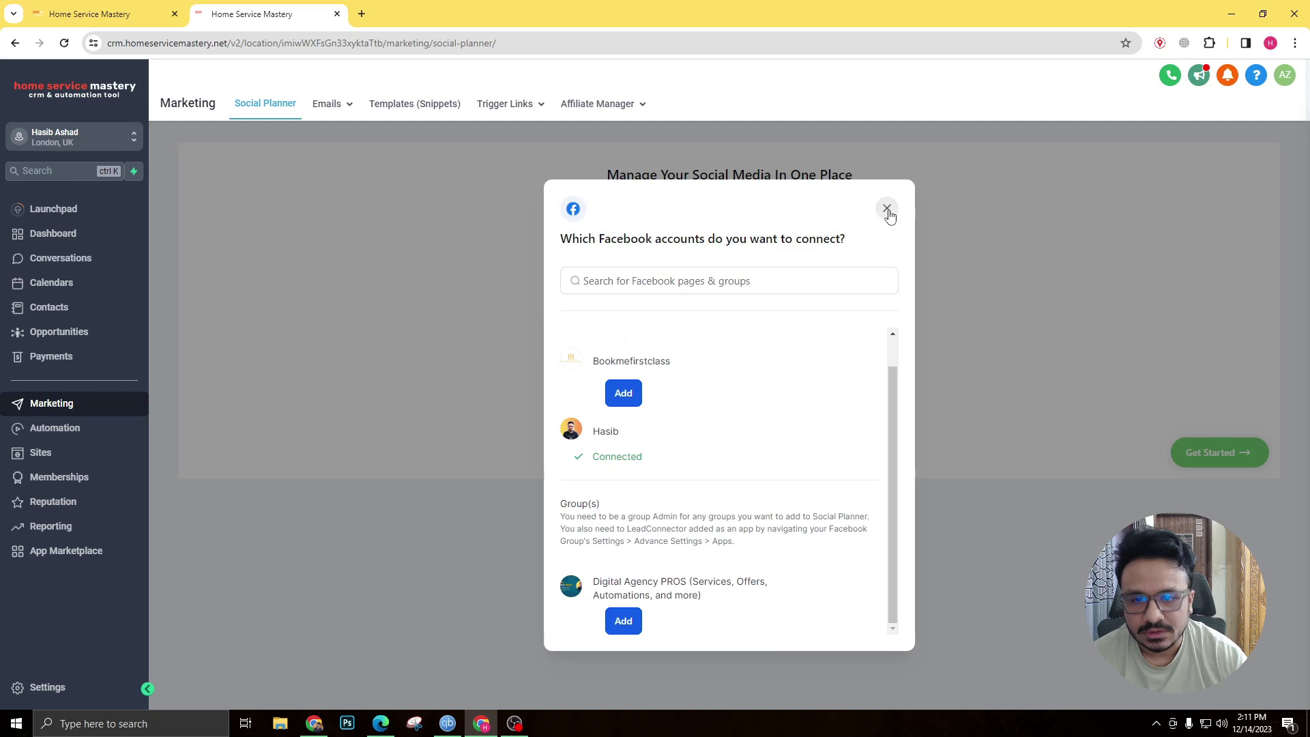
left_click(887, 209)
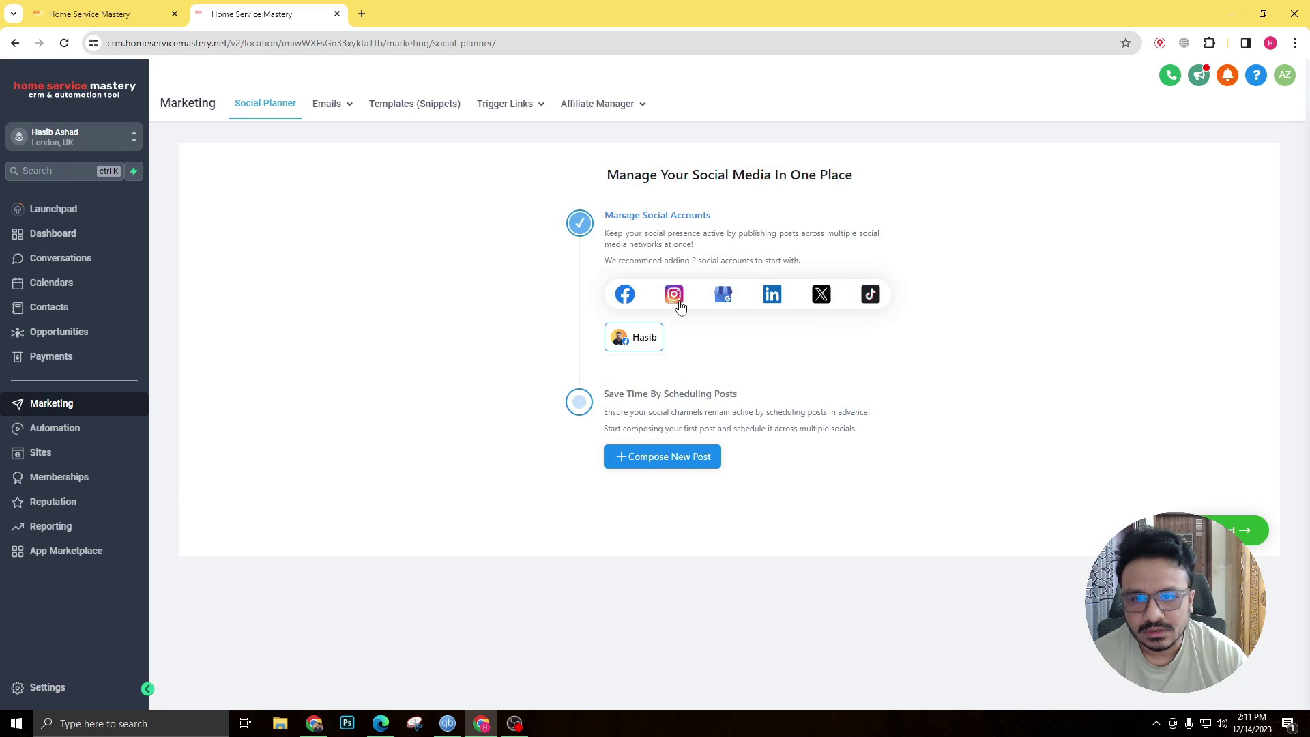
Step: Connect the Instagram business account via the linked Facebook login
left_click(676, 298)
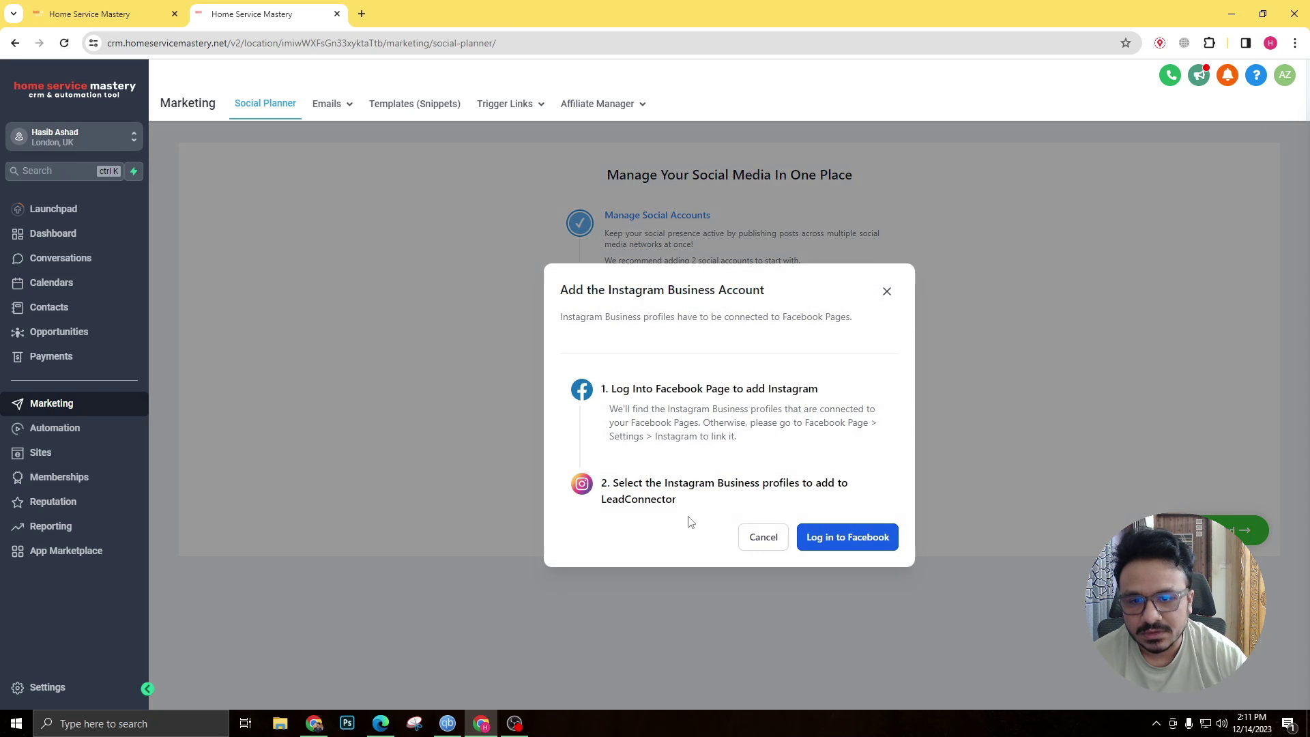
left_click(848, 538)
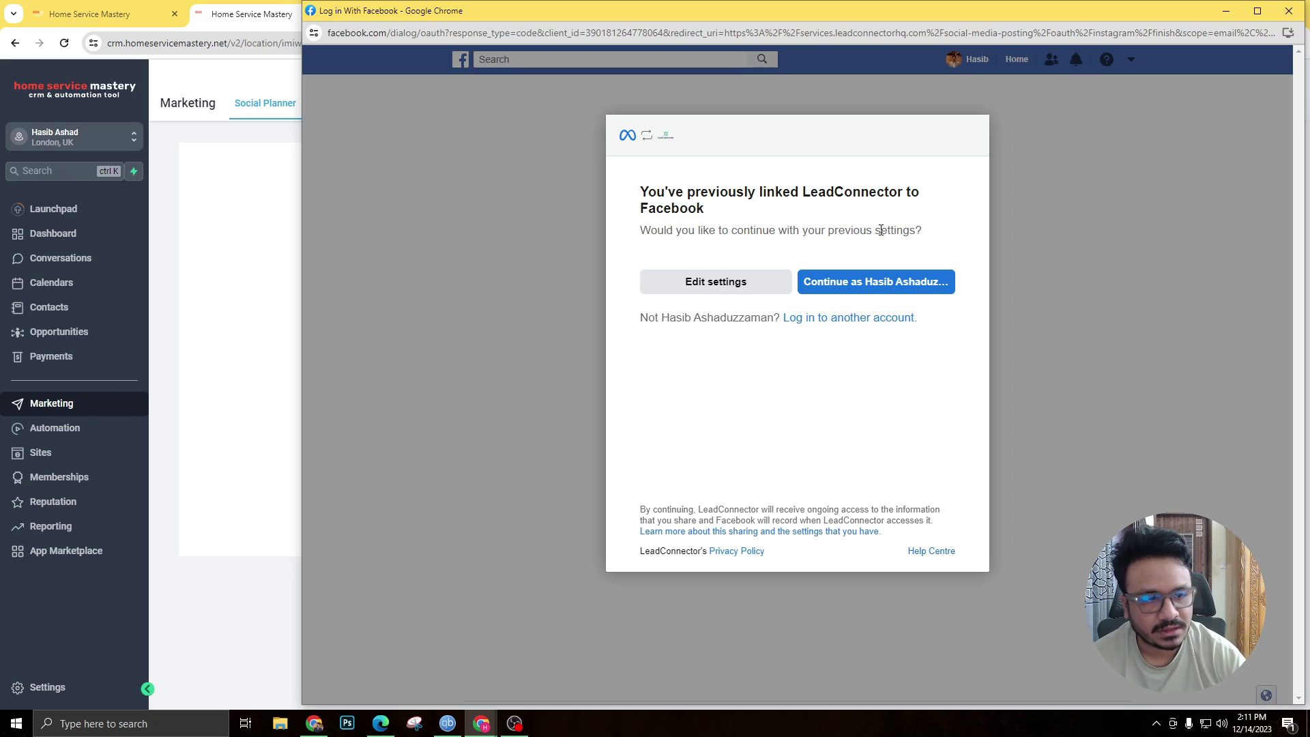
left_click(857, 286)
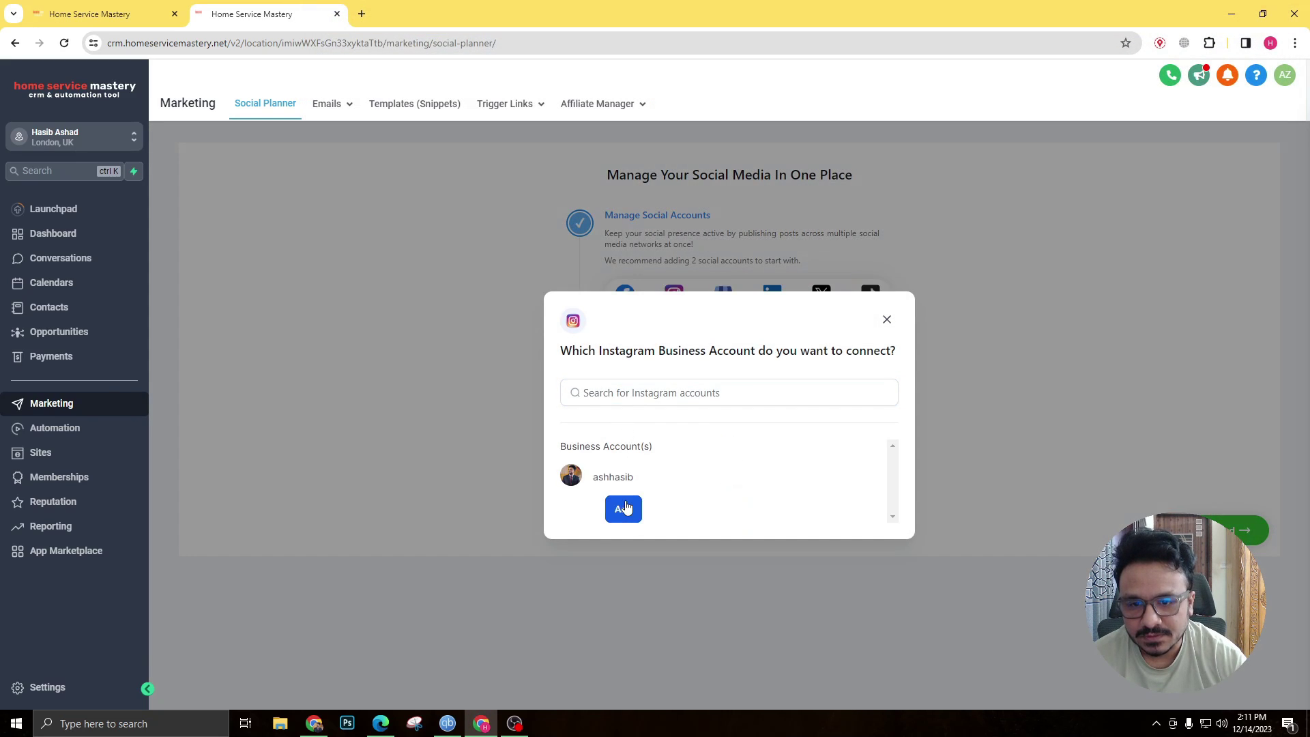
left_click(618, 510)
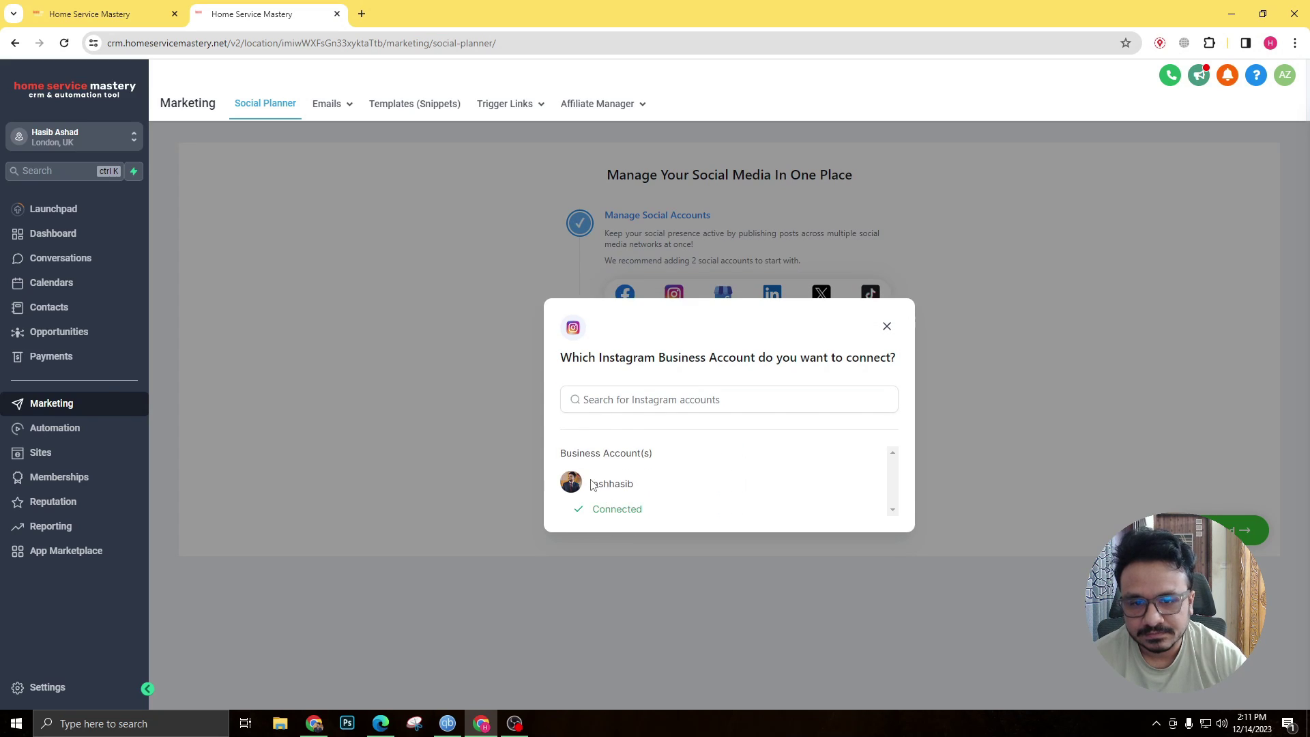
Step: Close the Instagram picker and grant the connector LinkedIn access, allowing it twice
left_click(887, 326)
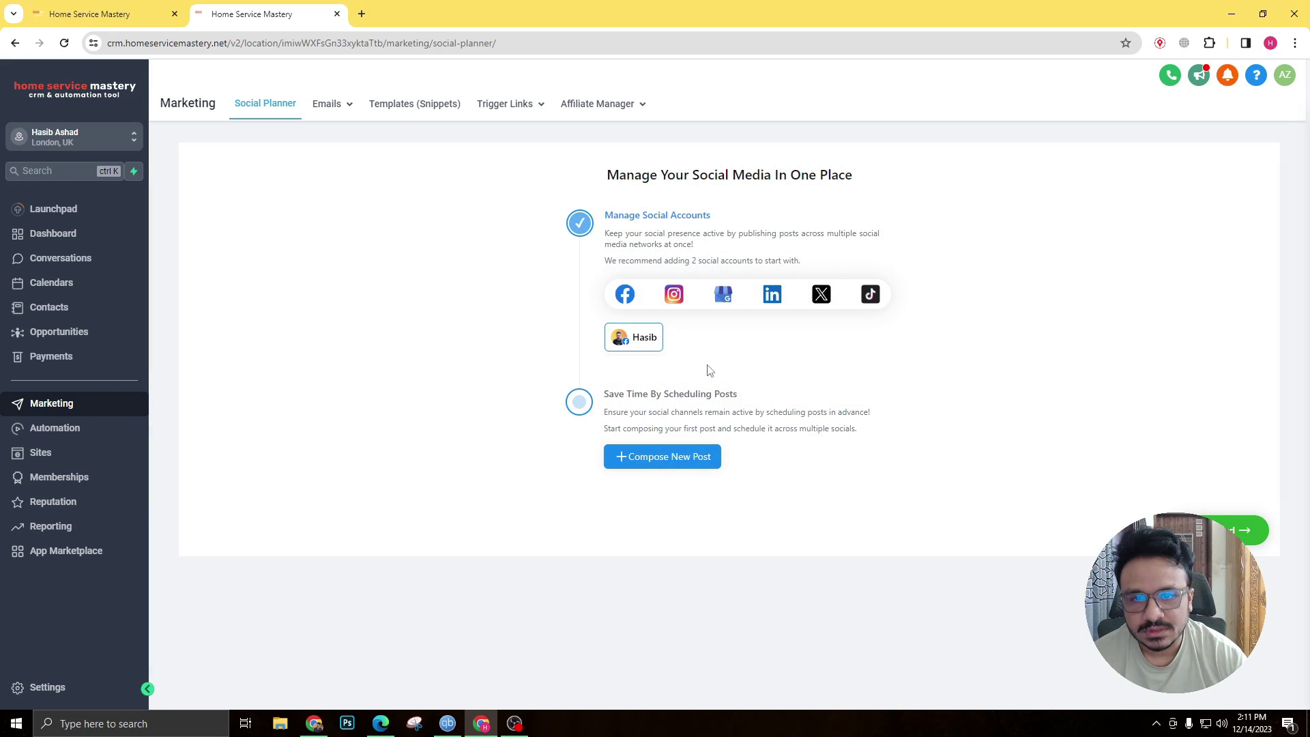
left_click(772, 295)
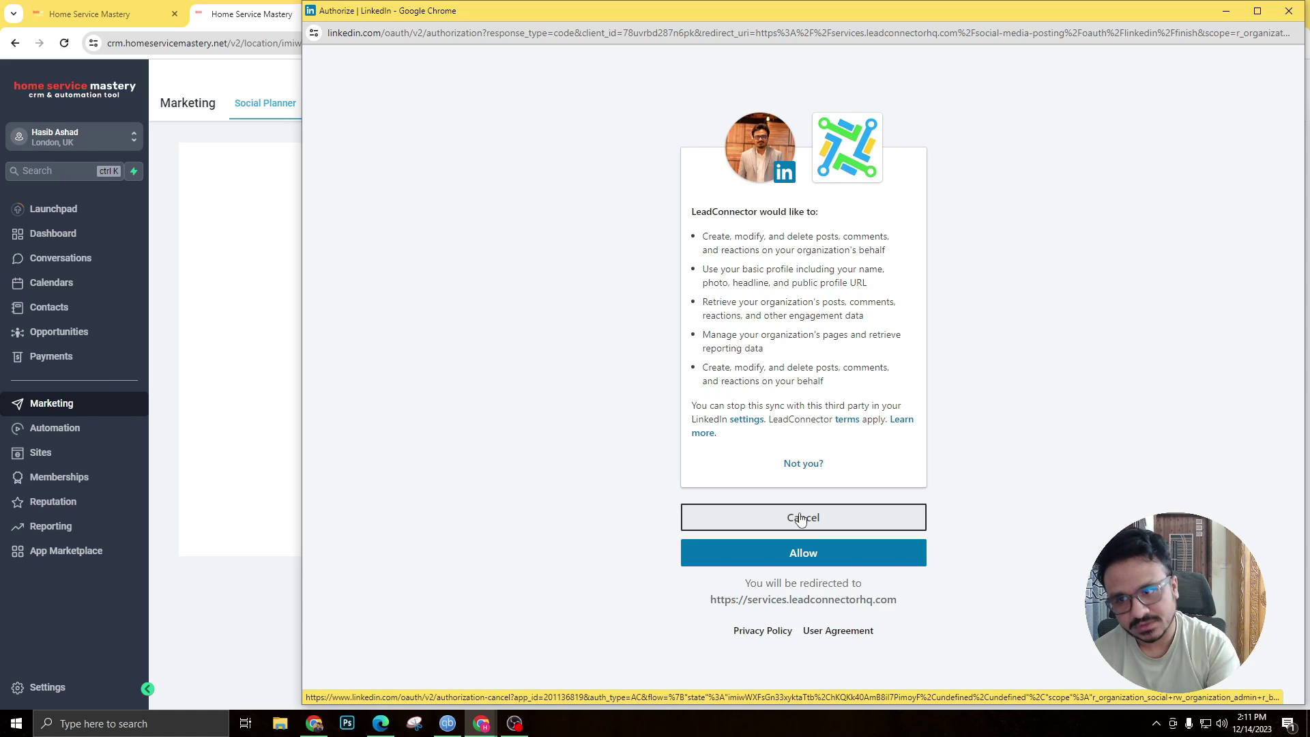
left_click(793, 554)
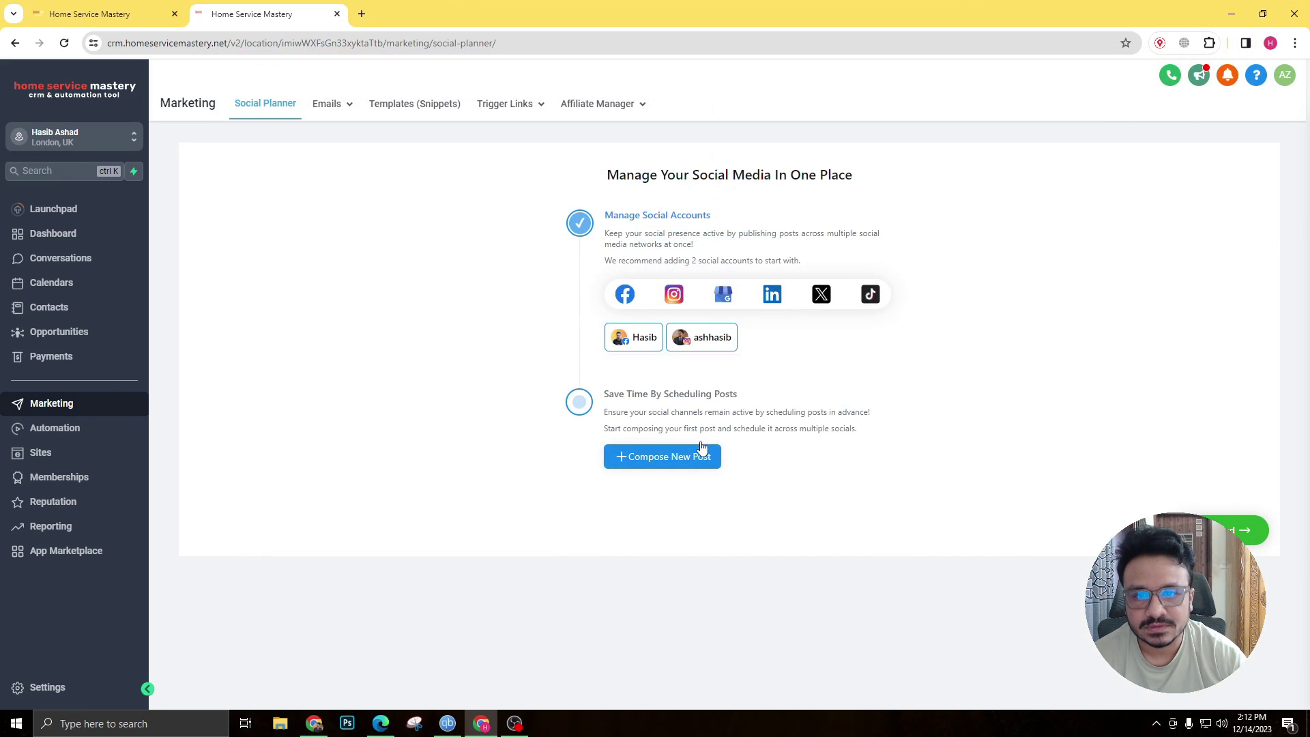
left_click(768, 300)
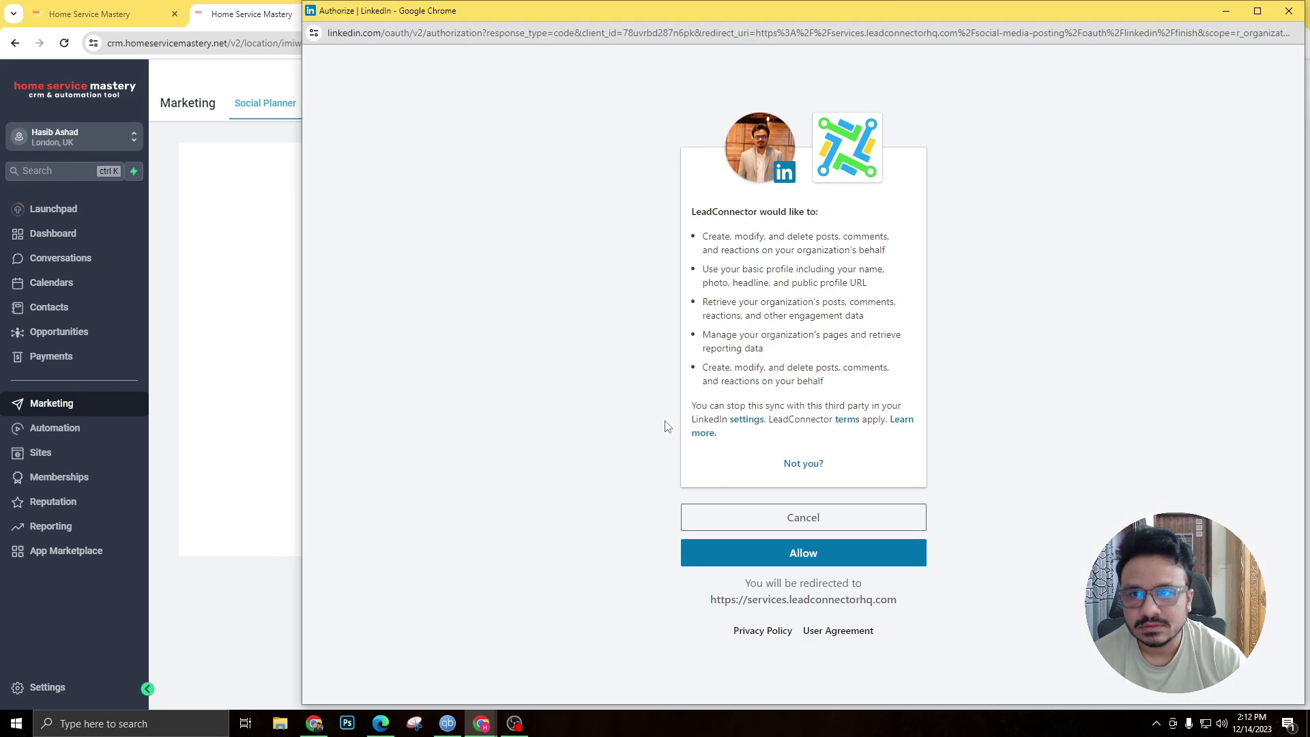
left_click(760, 553)
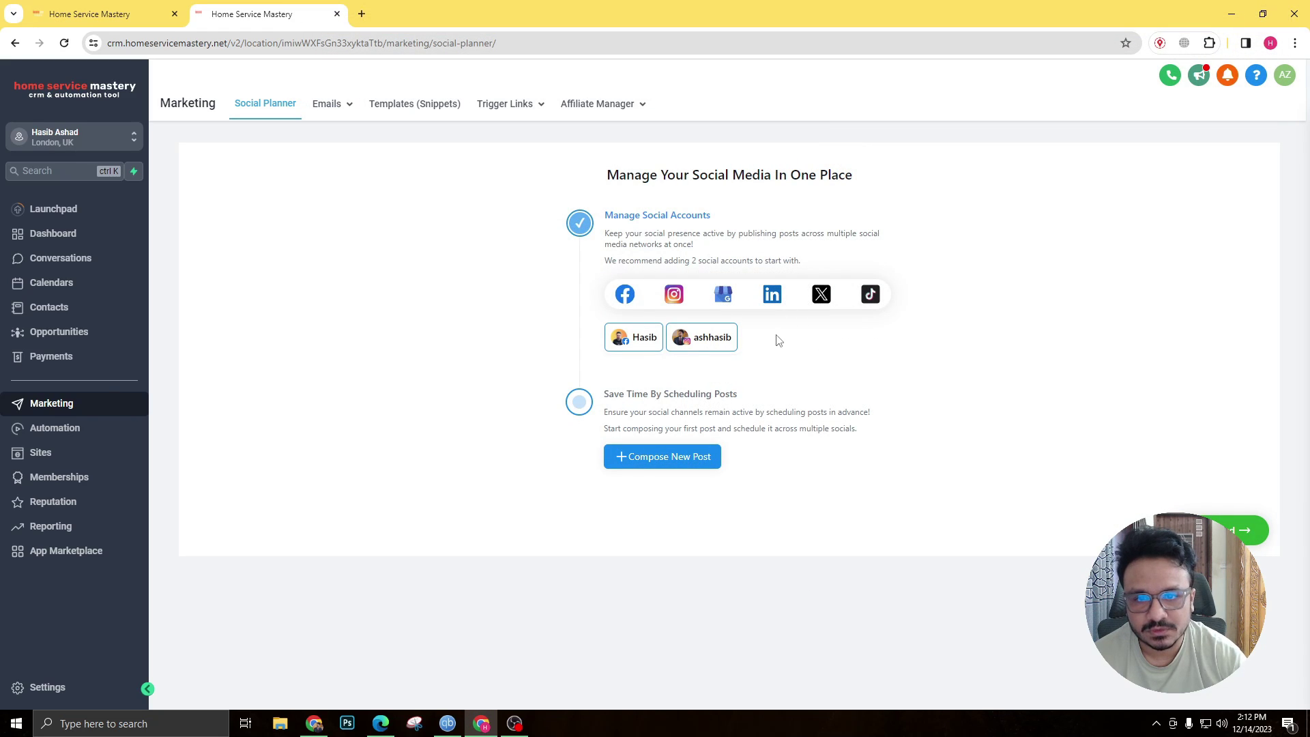
Step: Connect an individual TikTok account by authorizing it and adding its profile
left_click(870, 294)
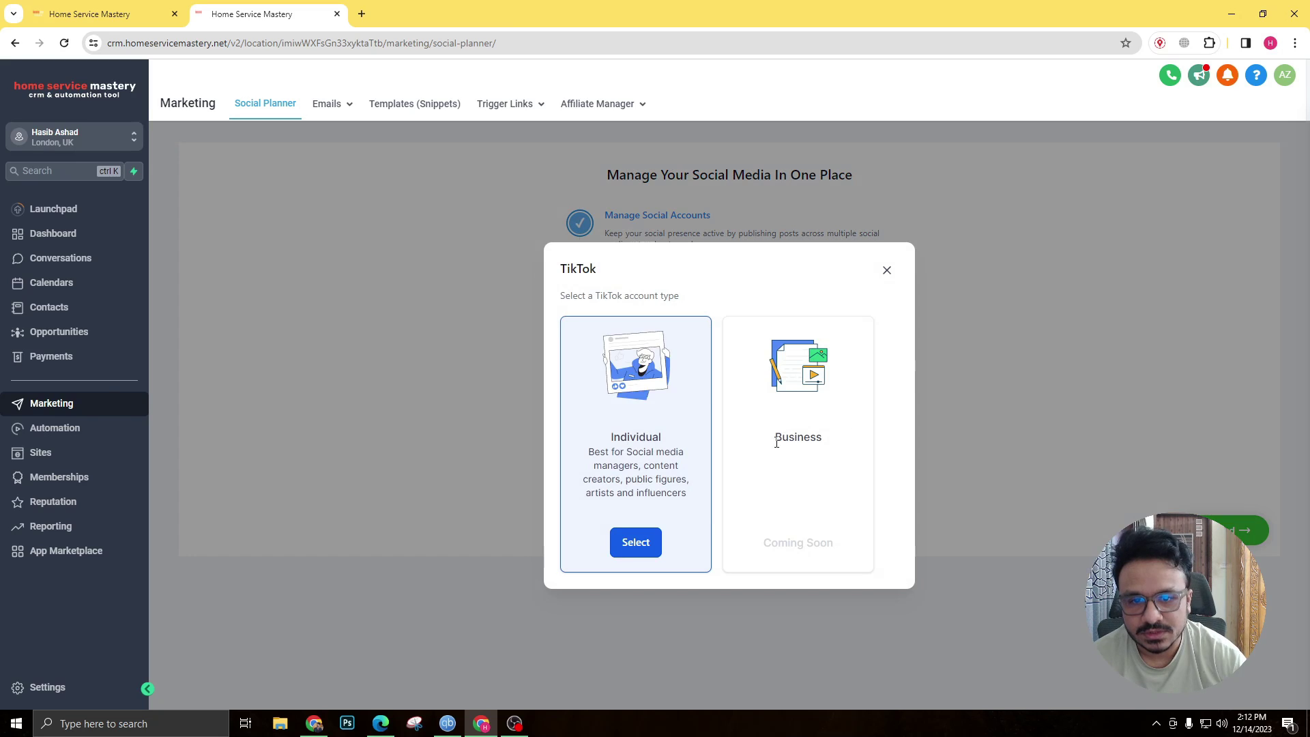
left_click(622, 550)
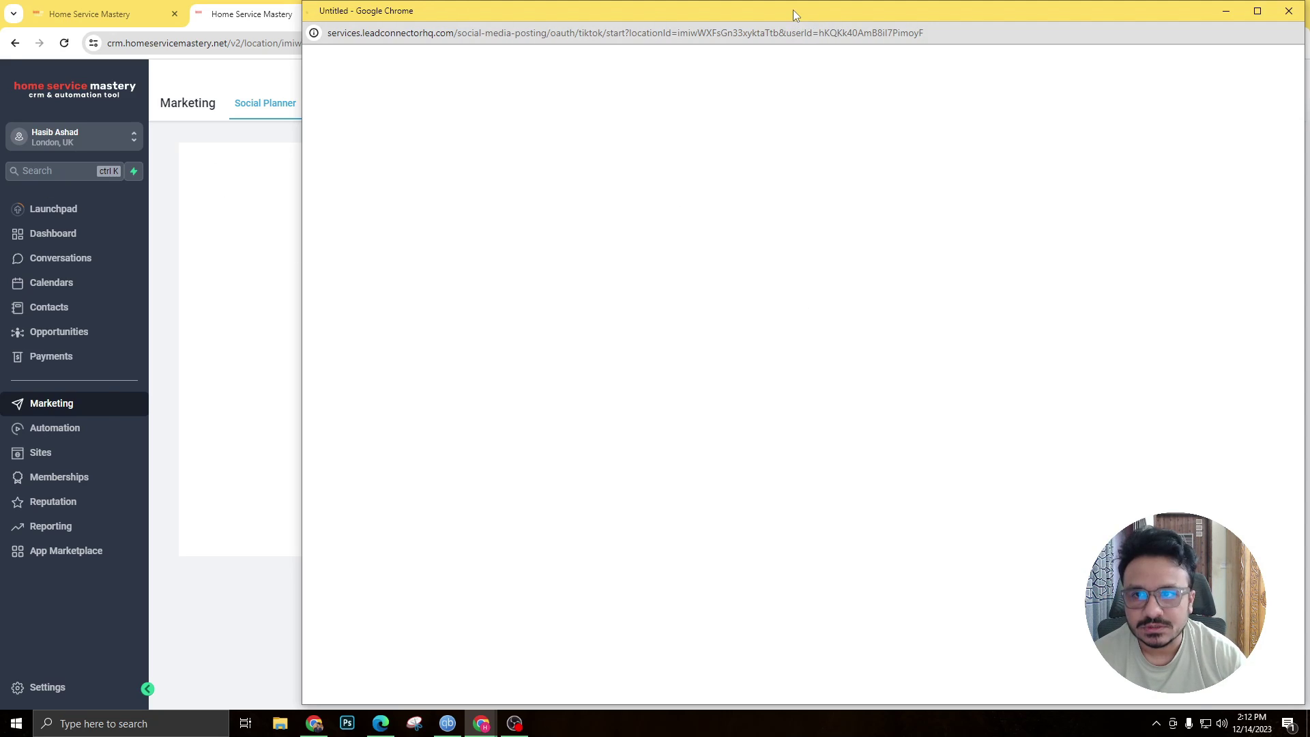
left_click_drag(792, 9, 681, 8)
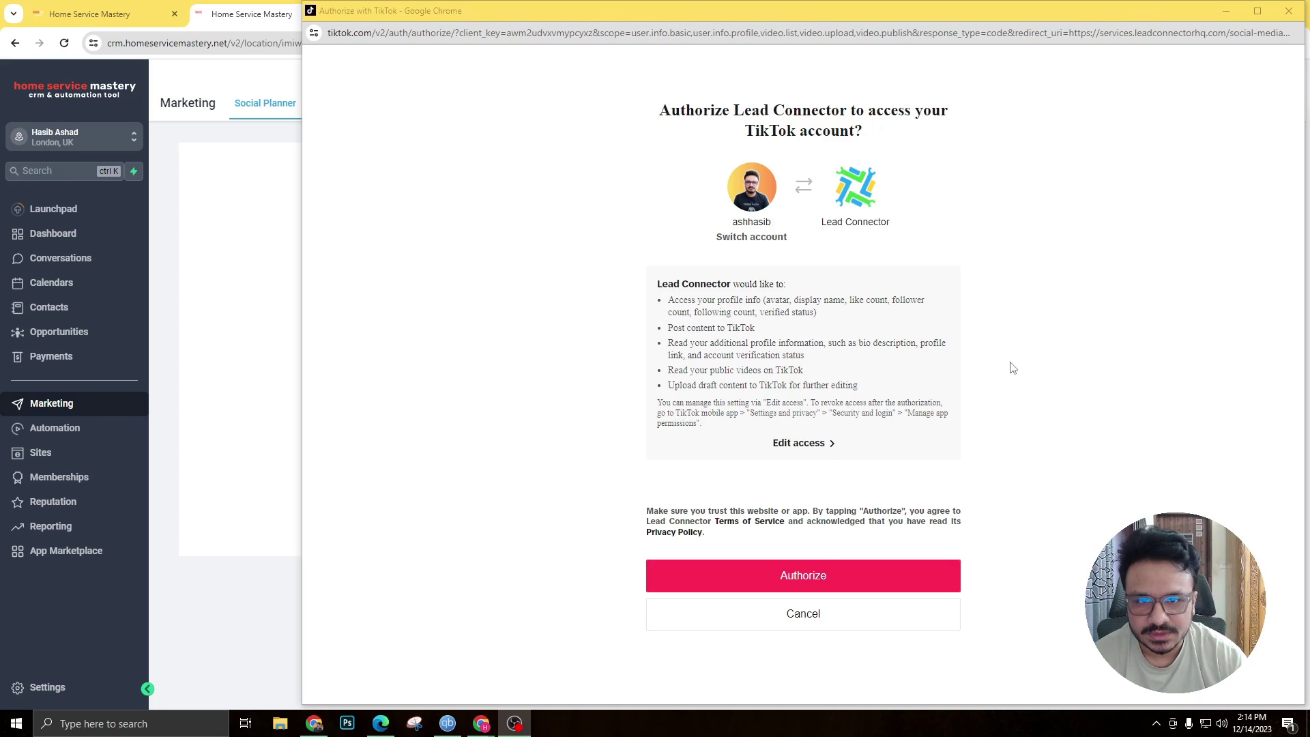
left_click(826, 575)
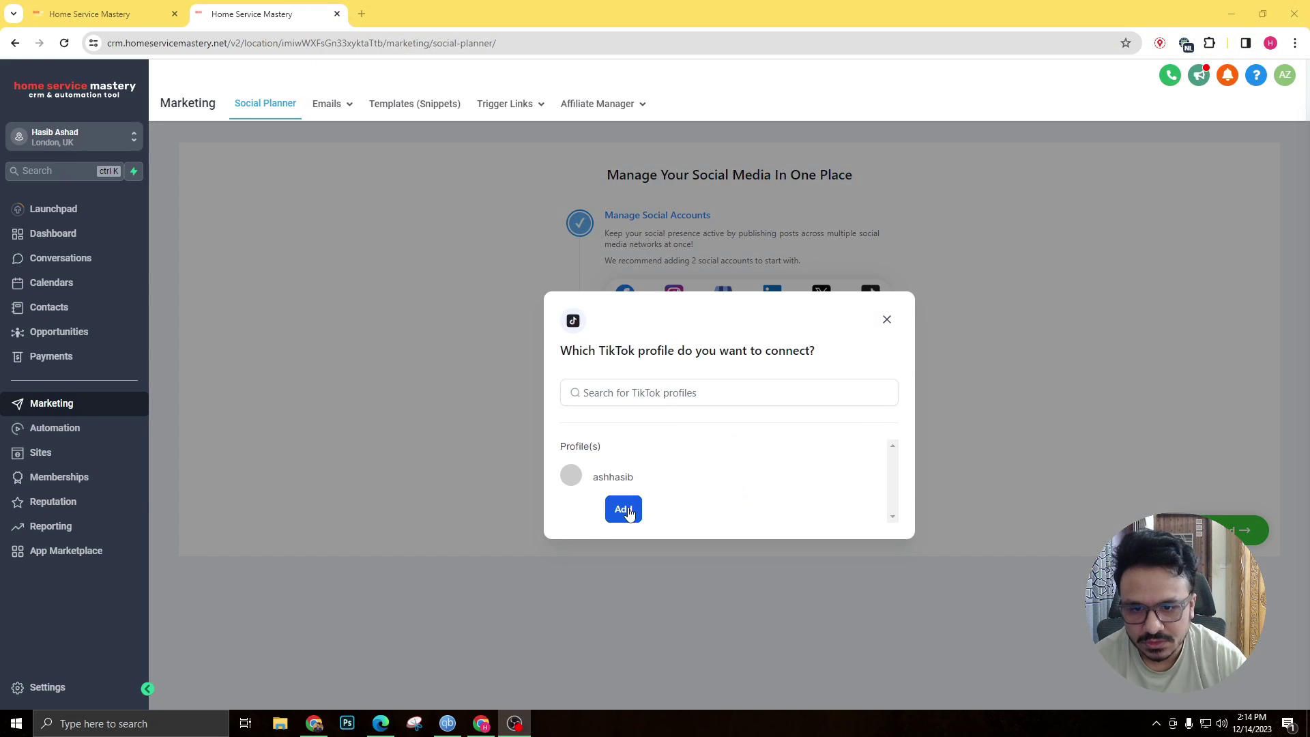
left_click(624, 509)
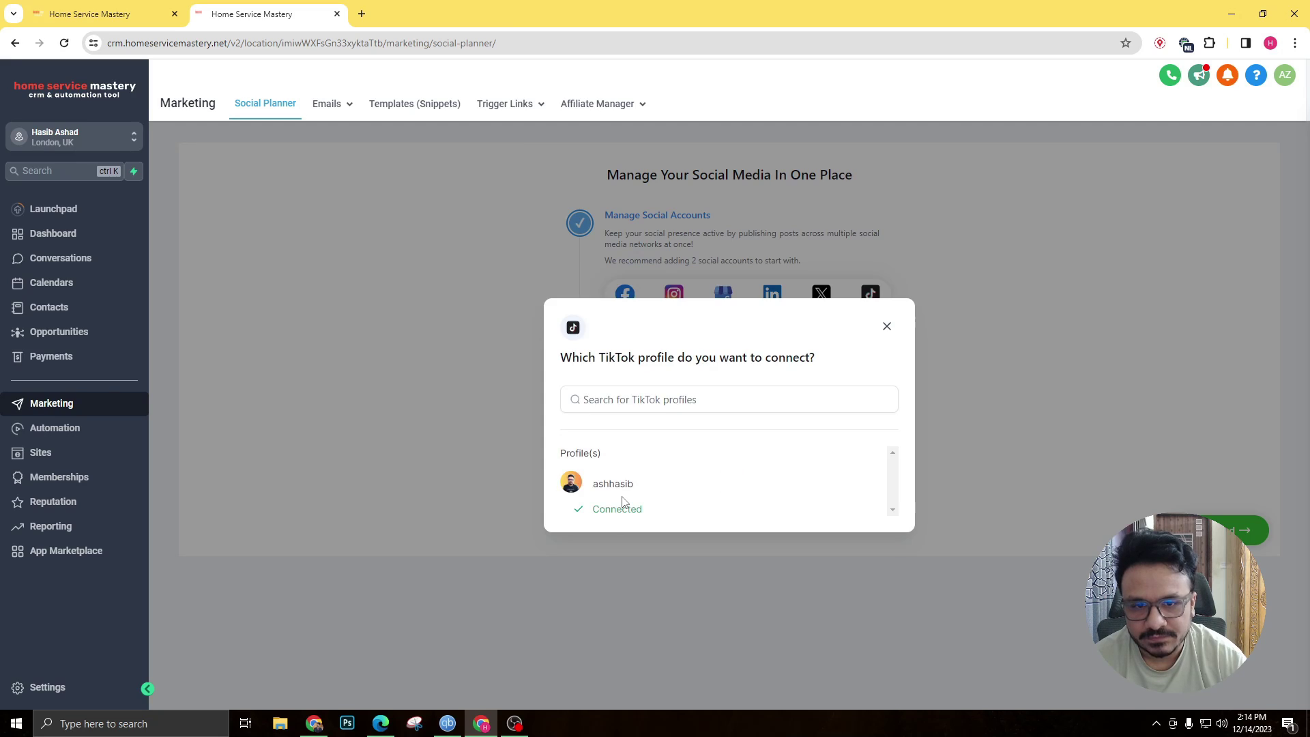
left_click(888, 344)
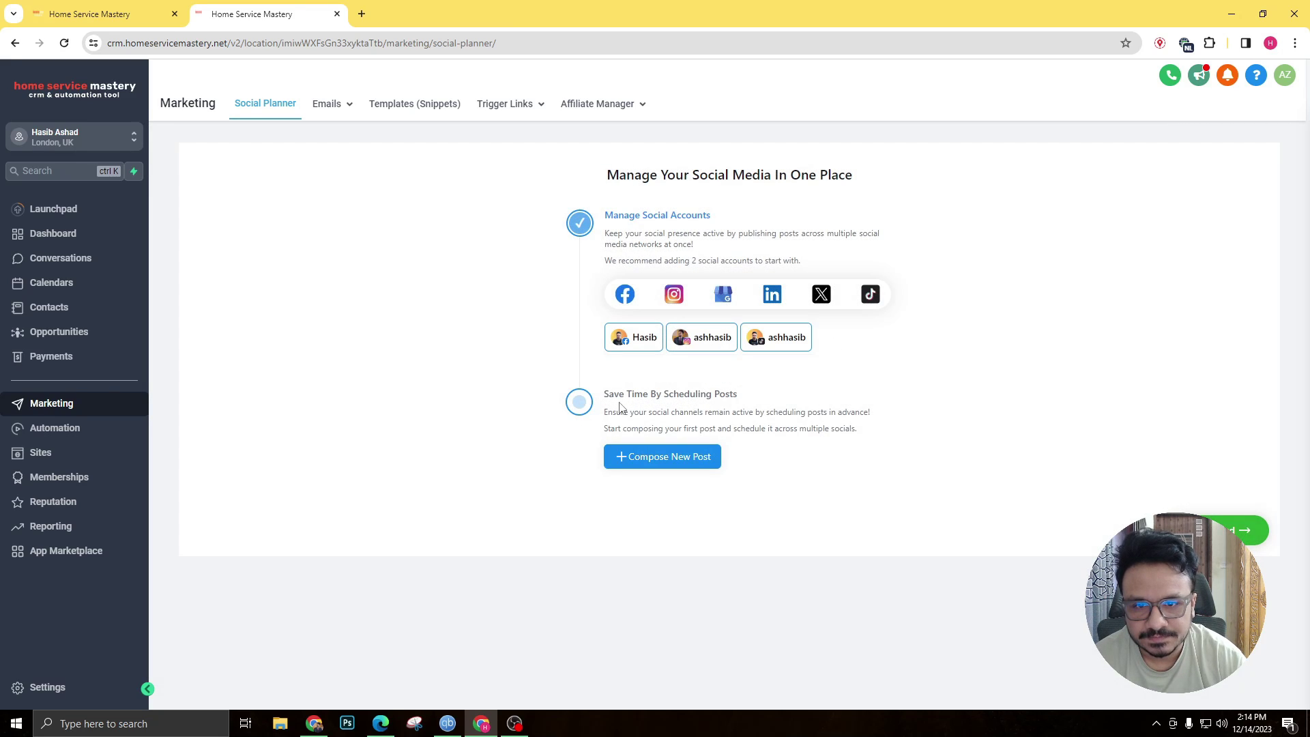
Step: Add the personal LinkedIn profile from the LinkedIn profiles and pages list
left_click(773, 296)
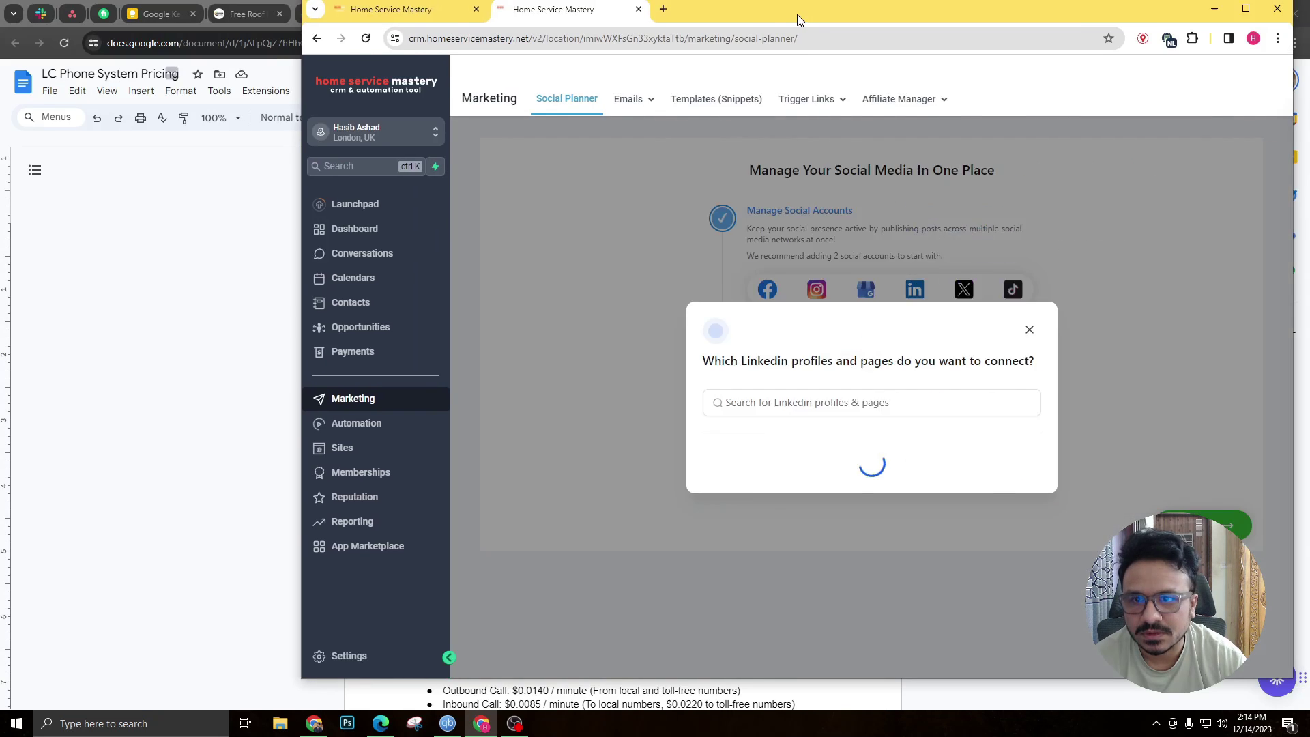
double_click(797, 15)
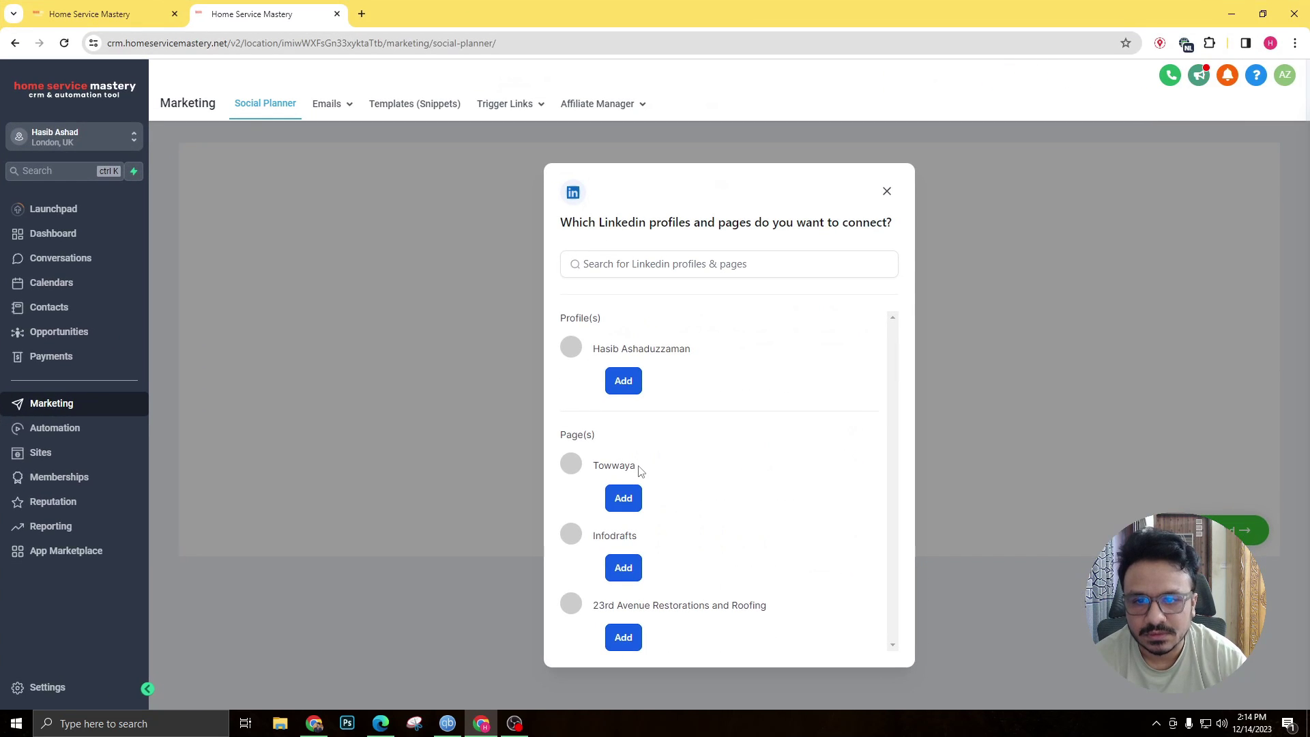
left_click(617, 380)
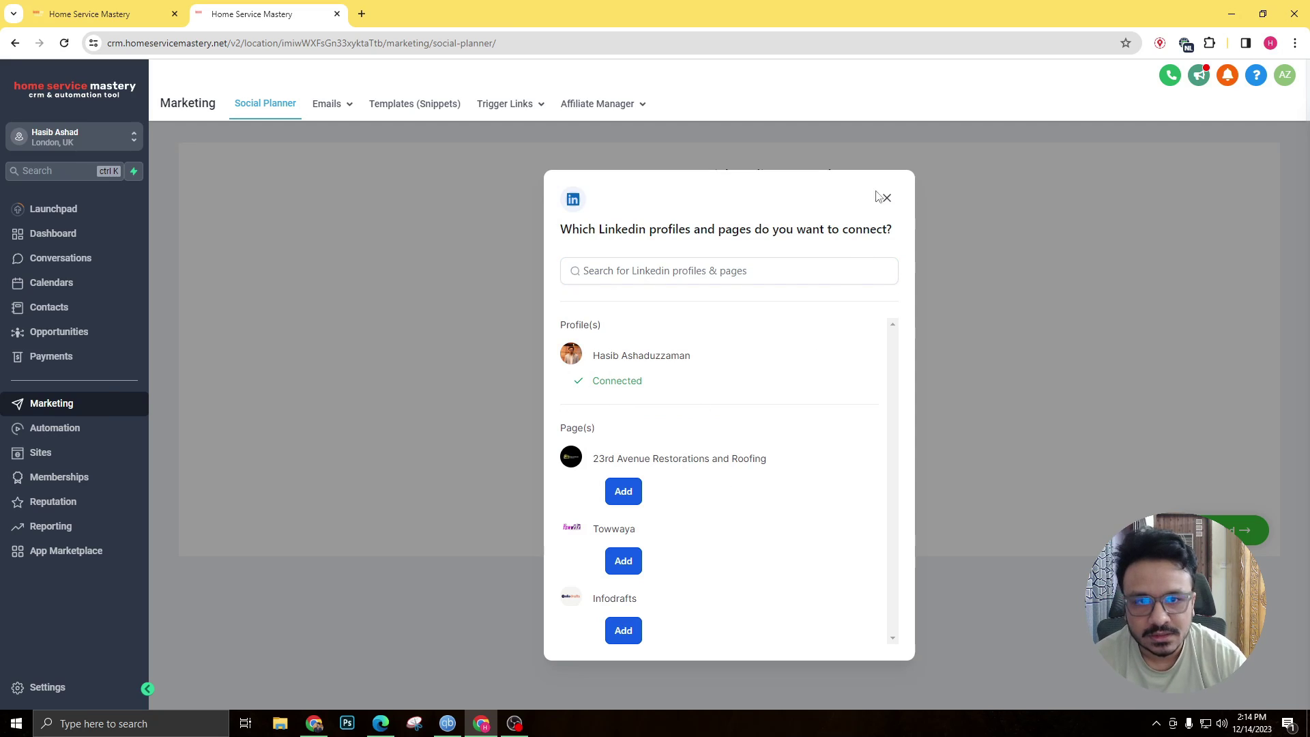
Step: Close the LinkedIn account picker to view the Social Planner dashboard stats
left_click(887, 198)
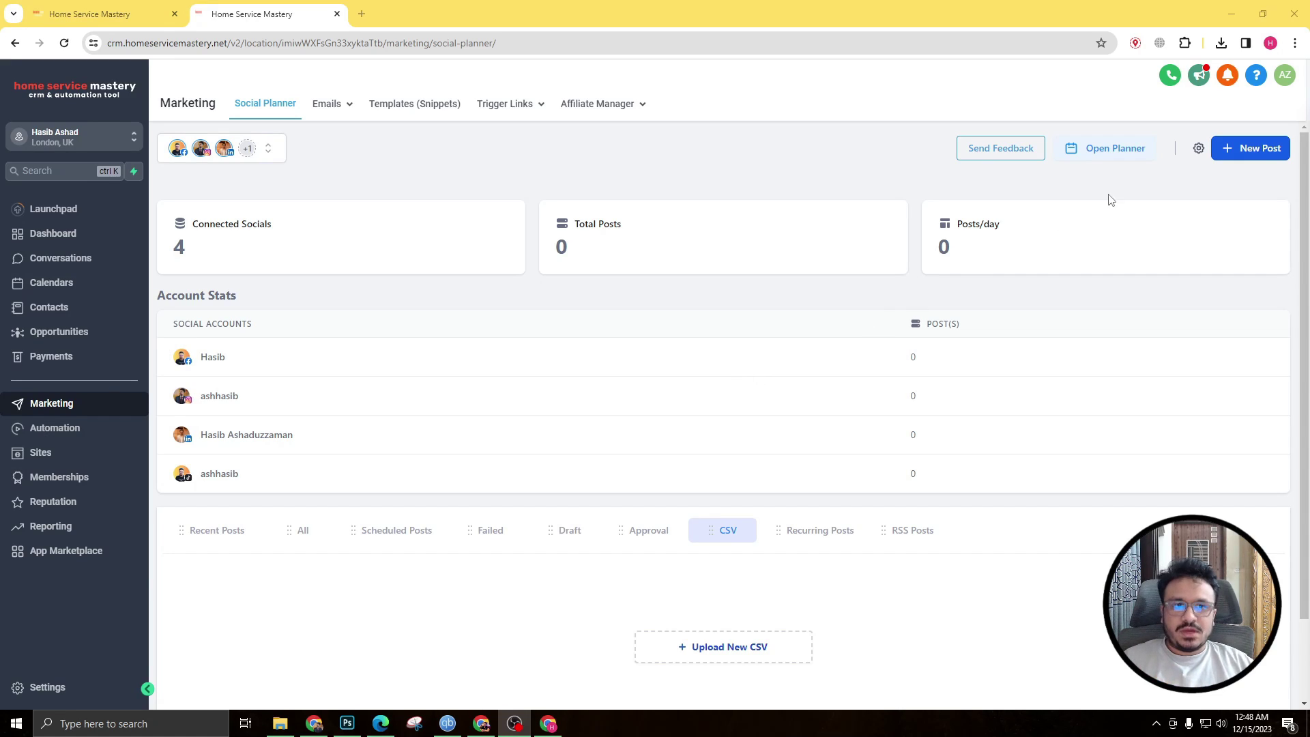
Step: Open the Upload from CSV dialog and download the sample CSV file
left_click(1234, 158)
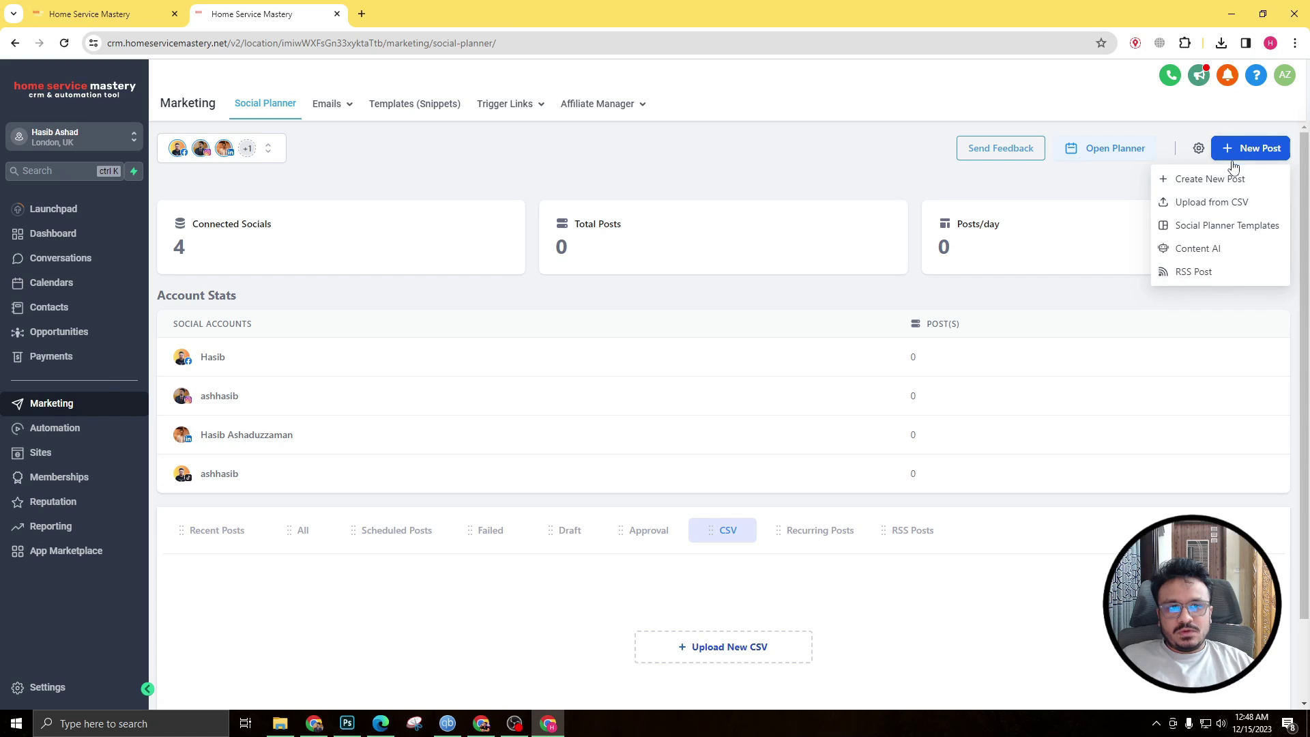
left_click(1210, 208)
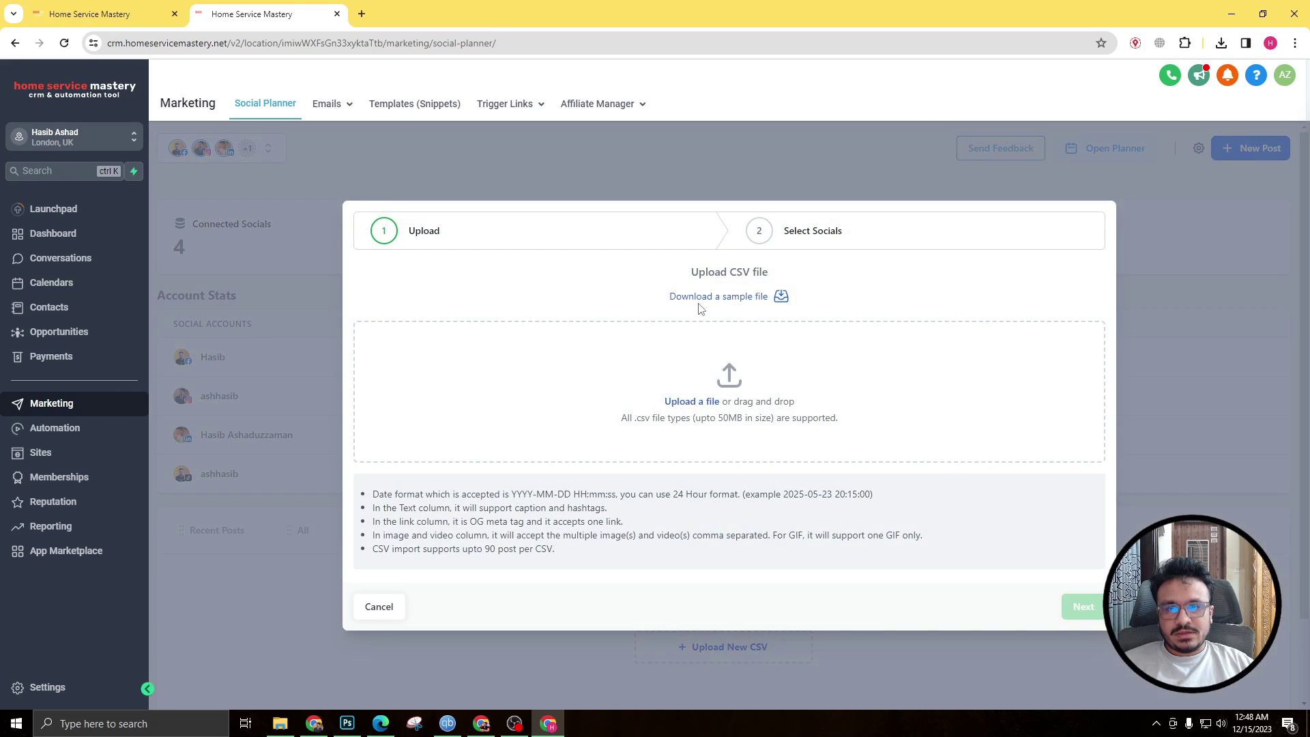
left_click(692, 298)
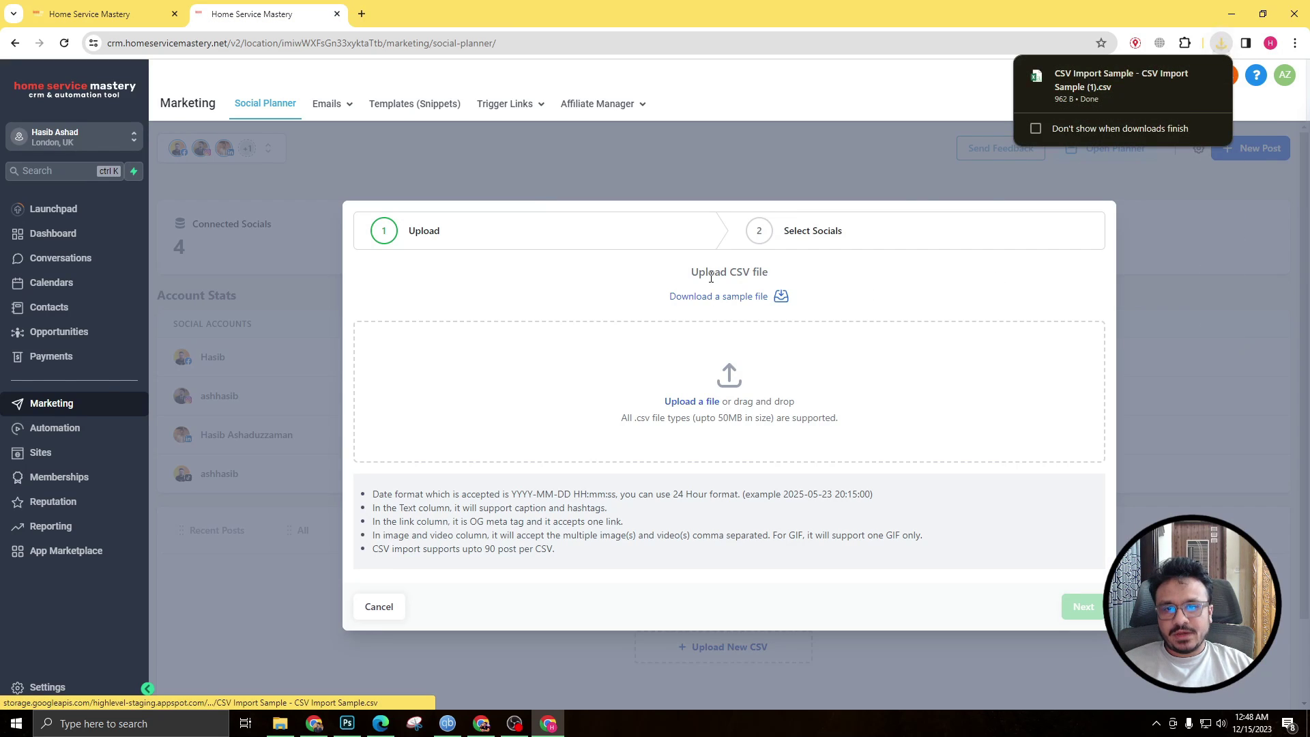
Step: Review the sample CSV in Excel with columns A and C widened, then close without saving
left_click(1094, 100)
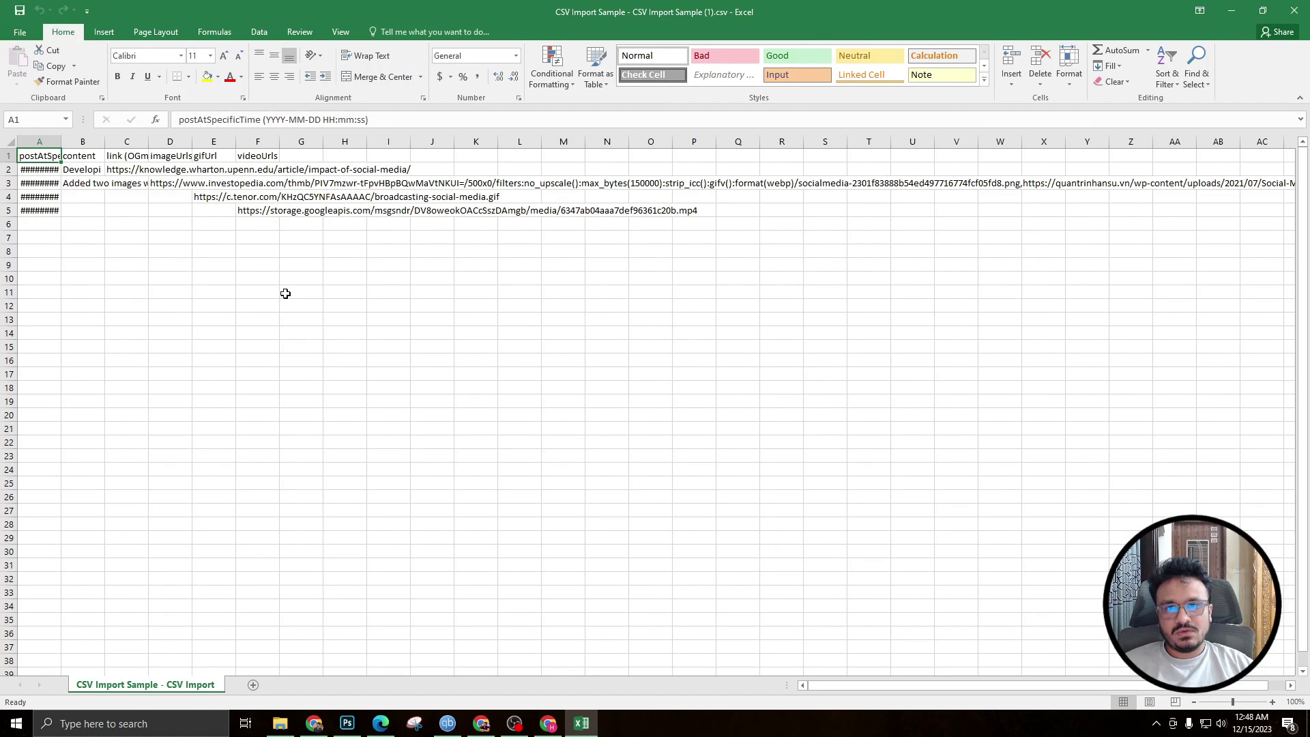
left_click_drag(61, 139, 567, 143)
left_click(227, 169)
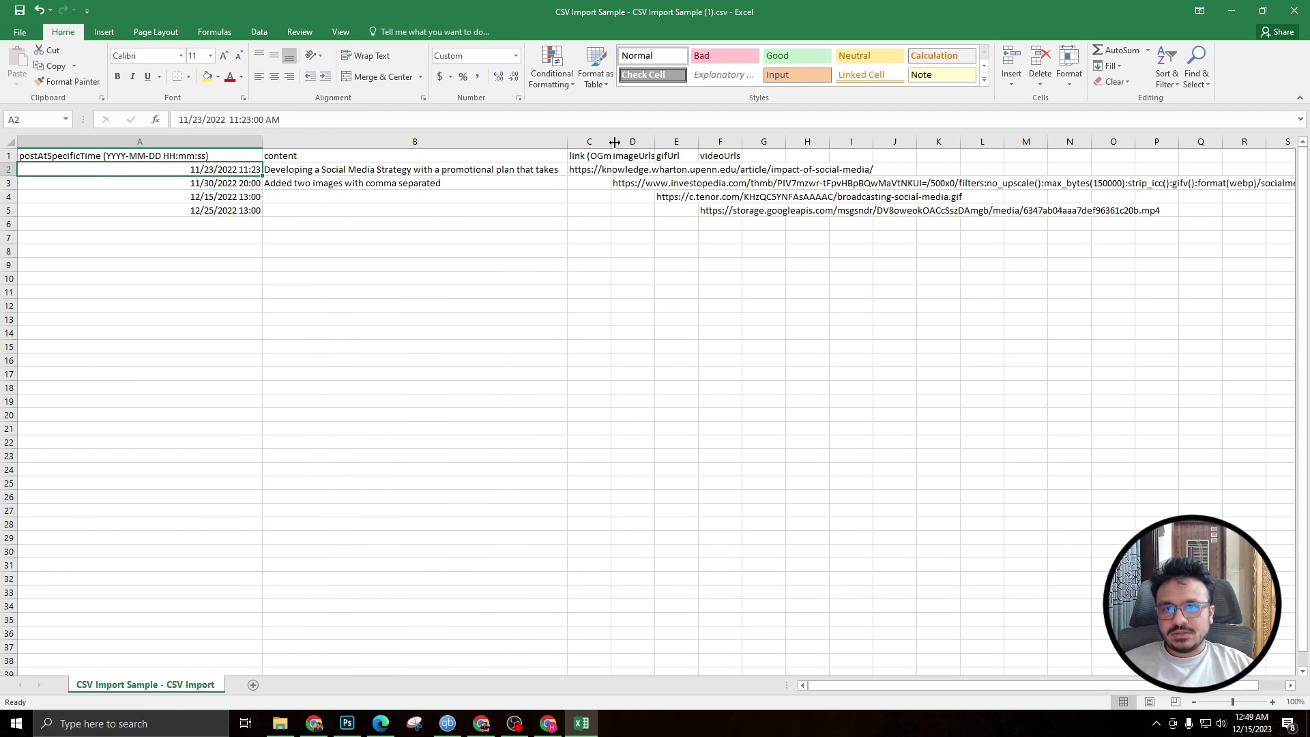
left_click_drag(611, 141, 1283, 144)
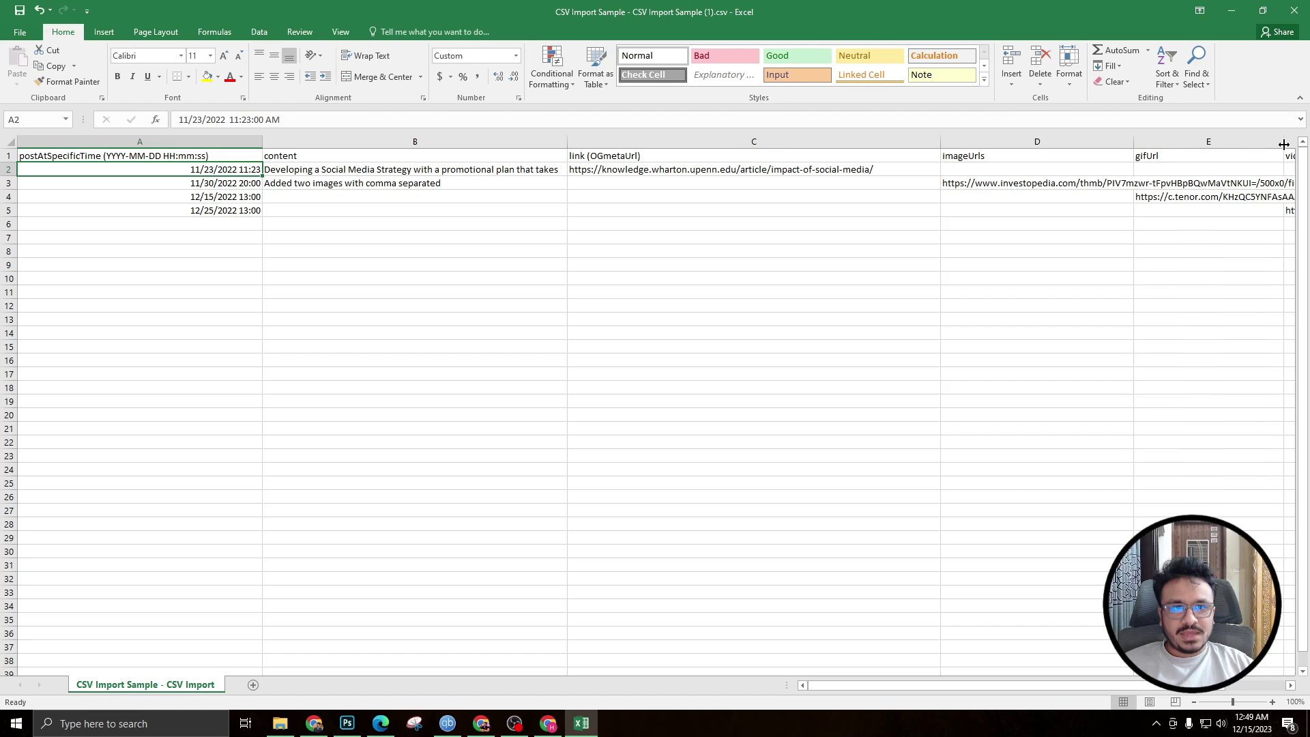
left_click_drag(894, 685, 747, 690)
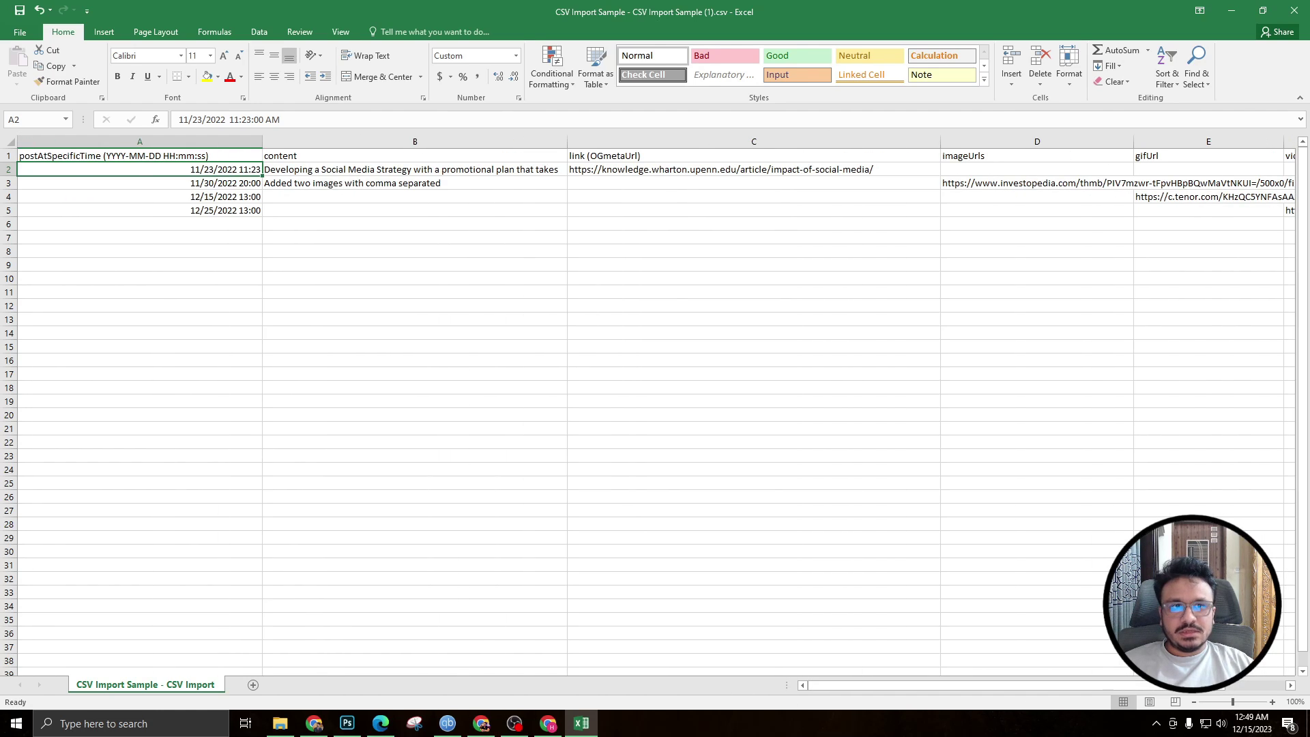
left_click(1294, 17)
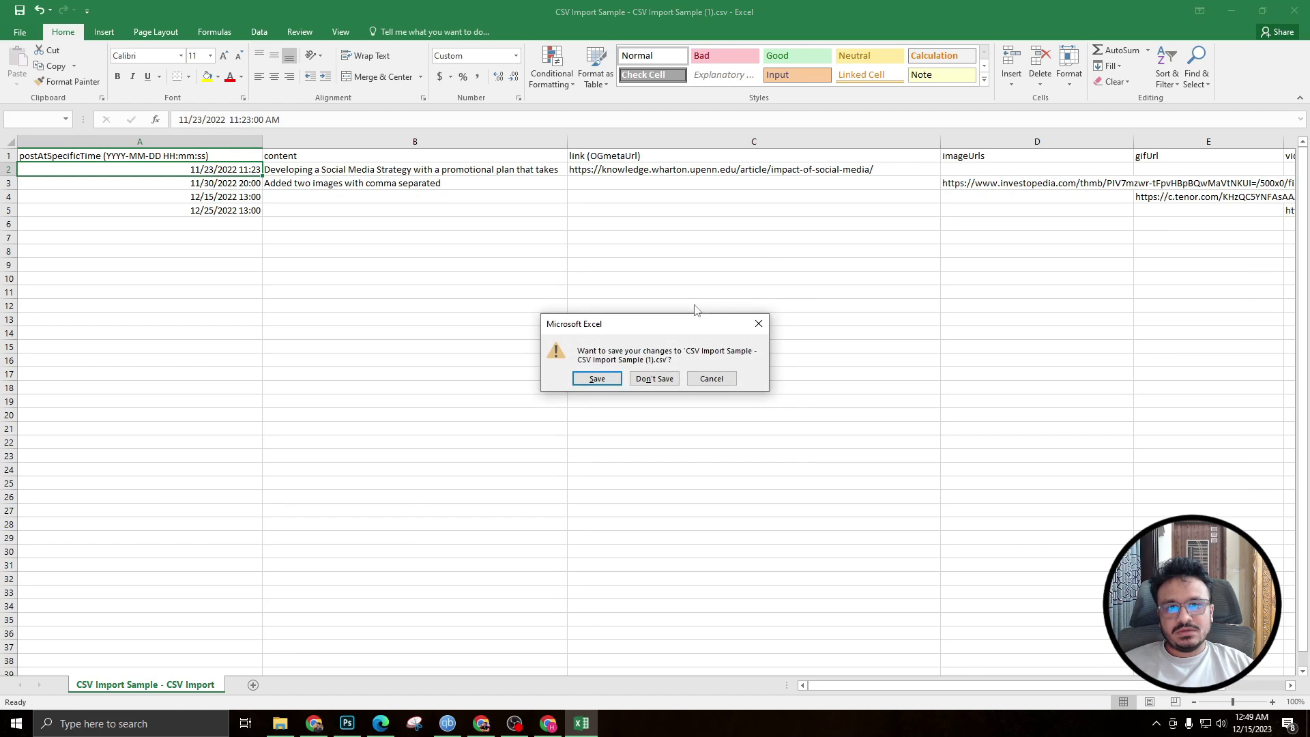
left_click(655, 379)
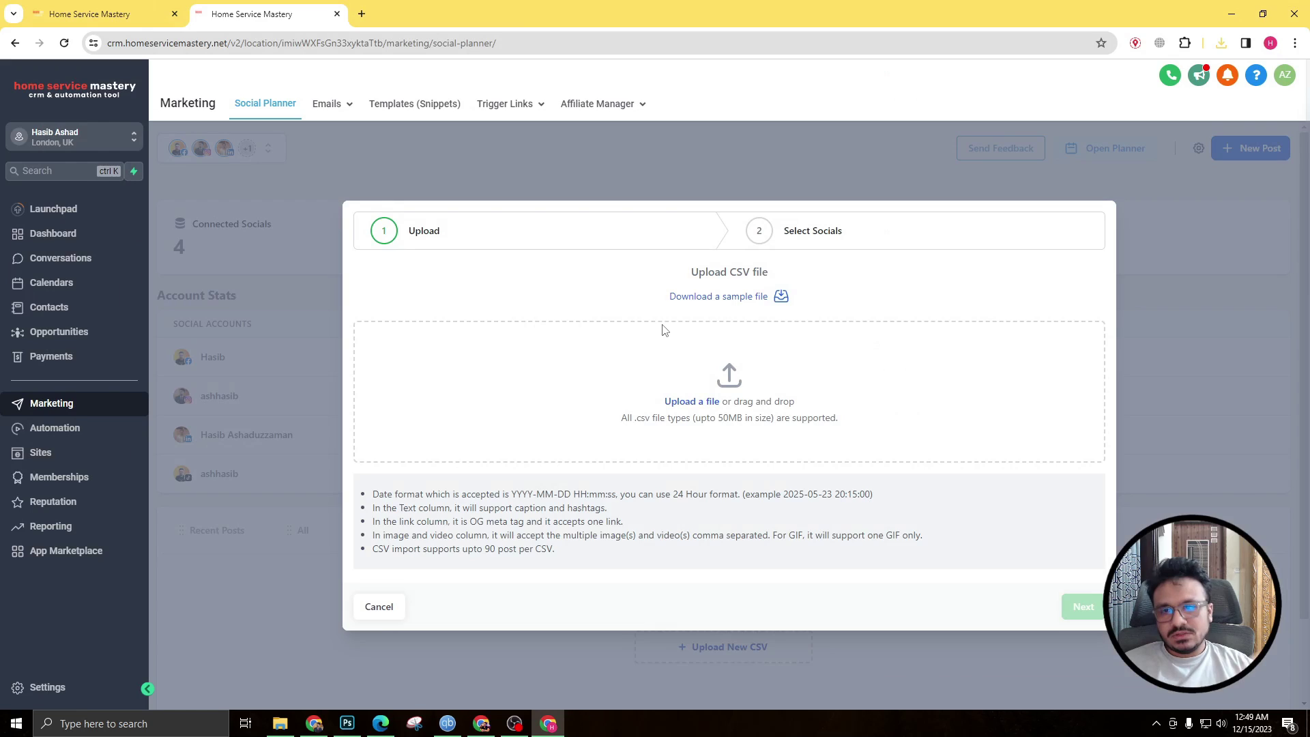
Step: Cancel the Upload CSV dialog to return to the Social Planner overview
left_click(376, 607)
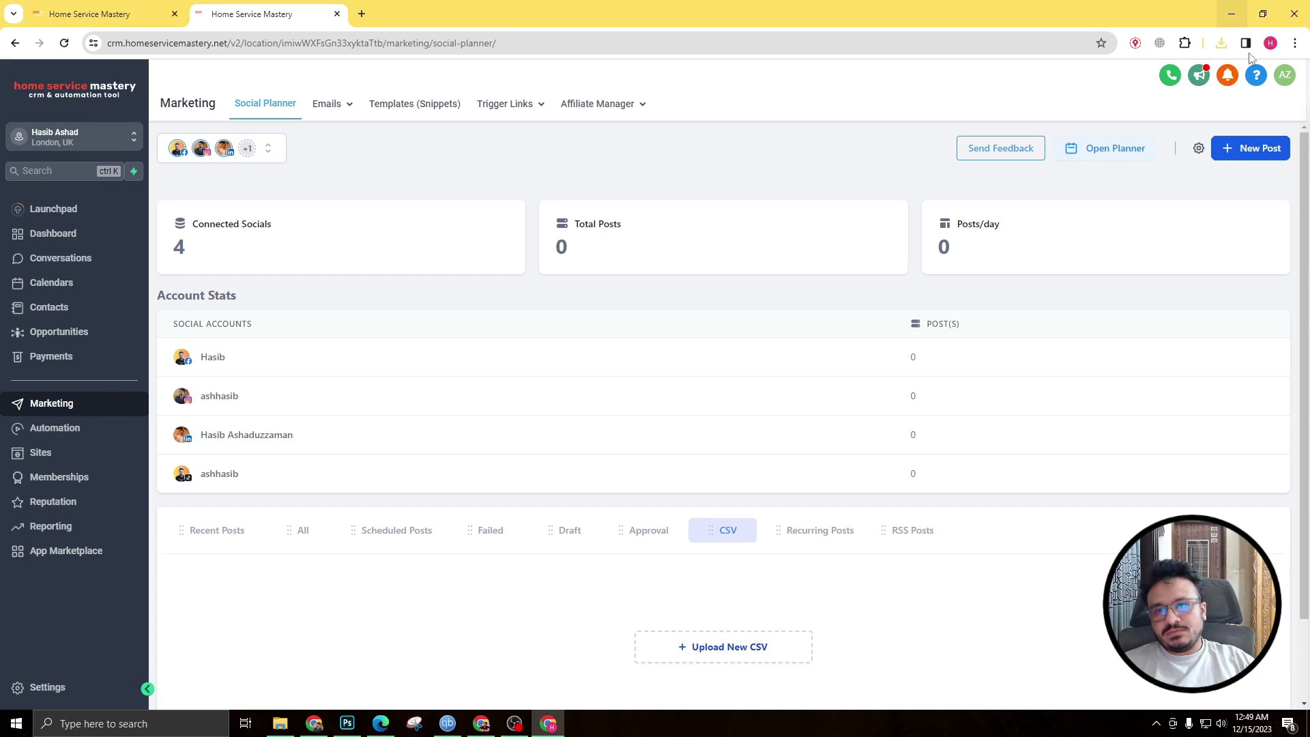
Step: Browse the Social Planner Templates library, close it, and bring up the New Post options again
left_click(1231, 157)
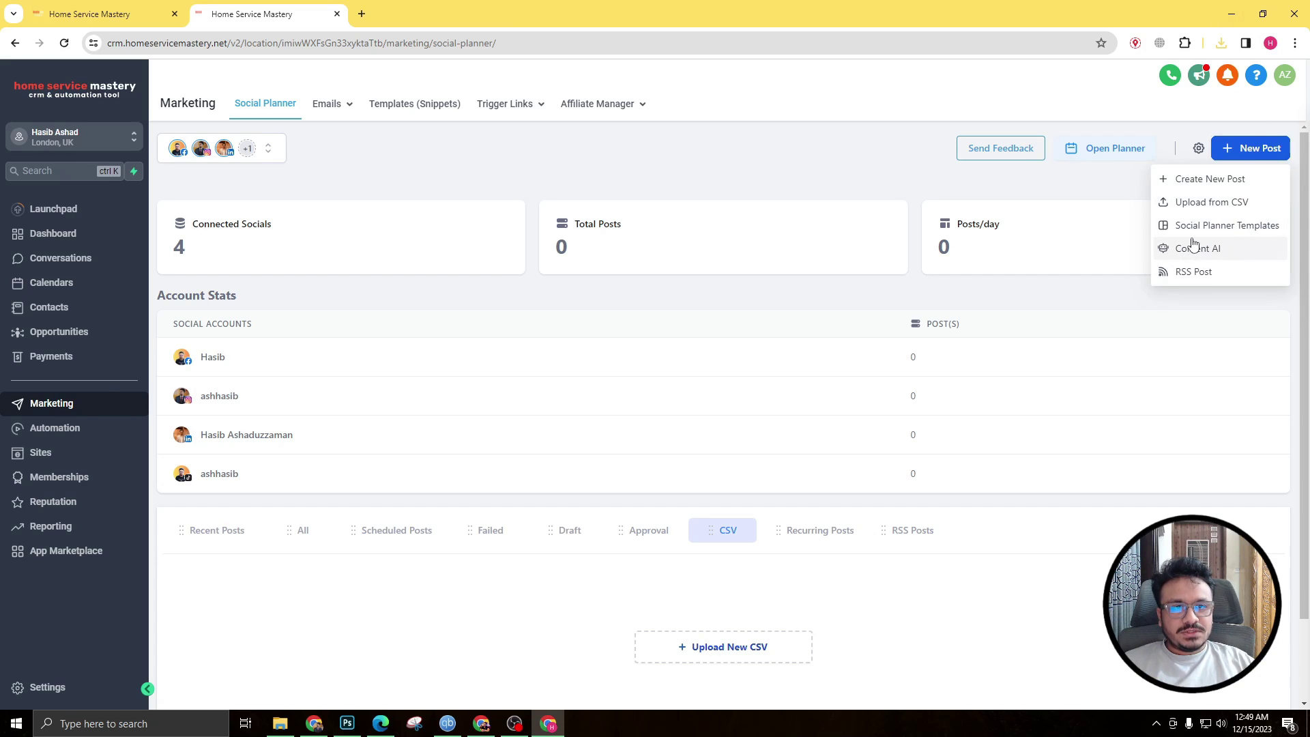
left_click(1187, 234)
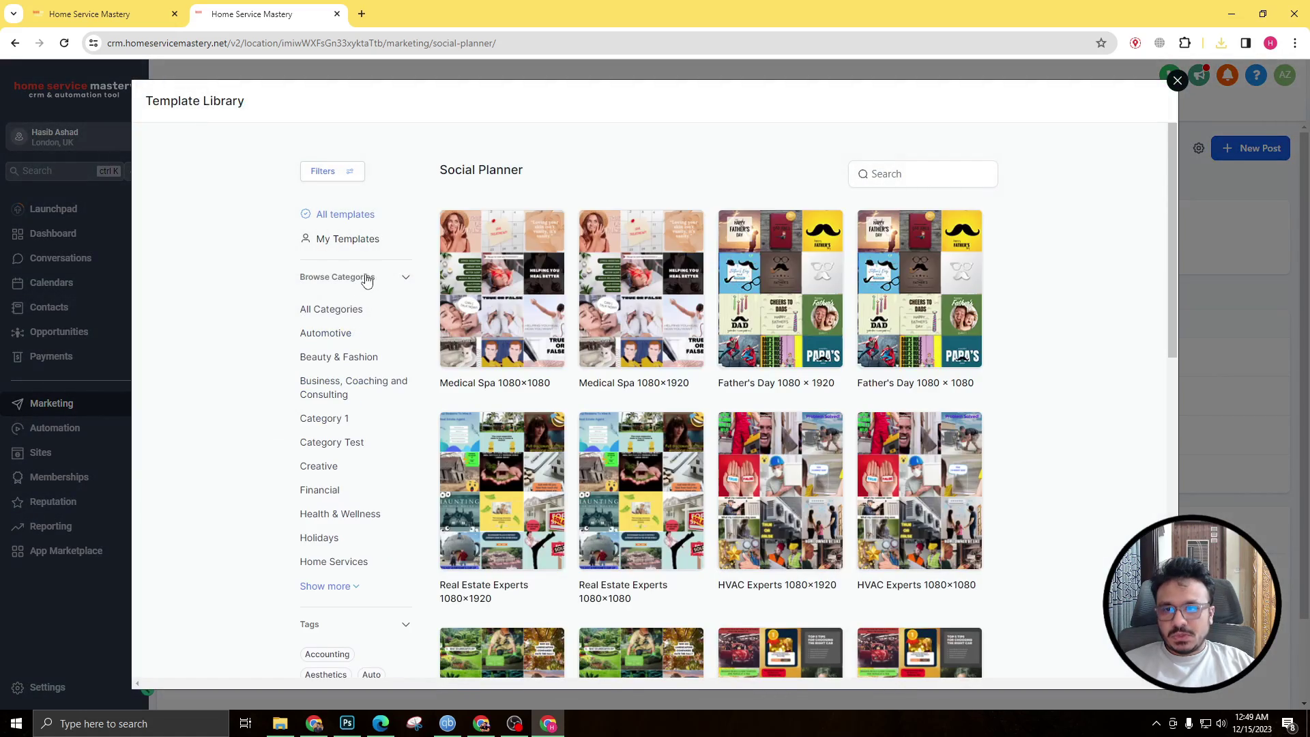
scroll(672, 390, "down", 10)
scroll(1065, 178, "up", 5)
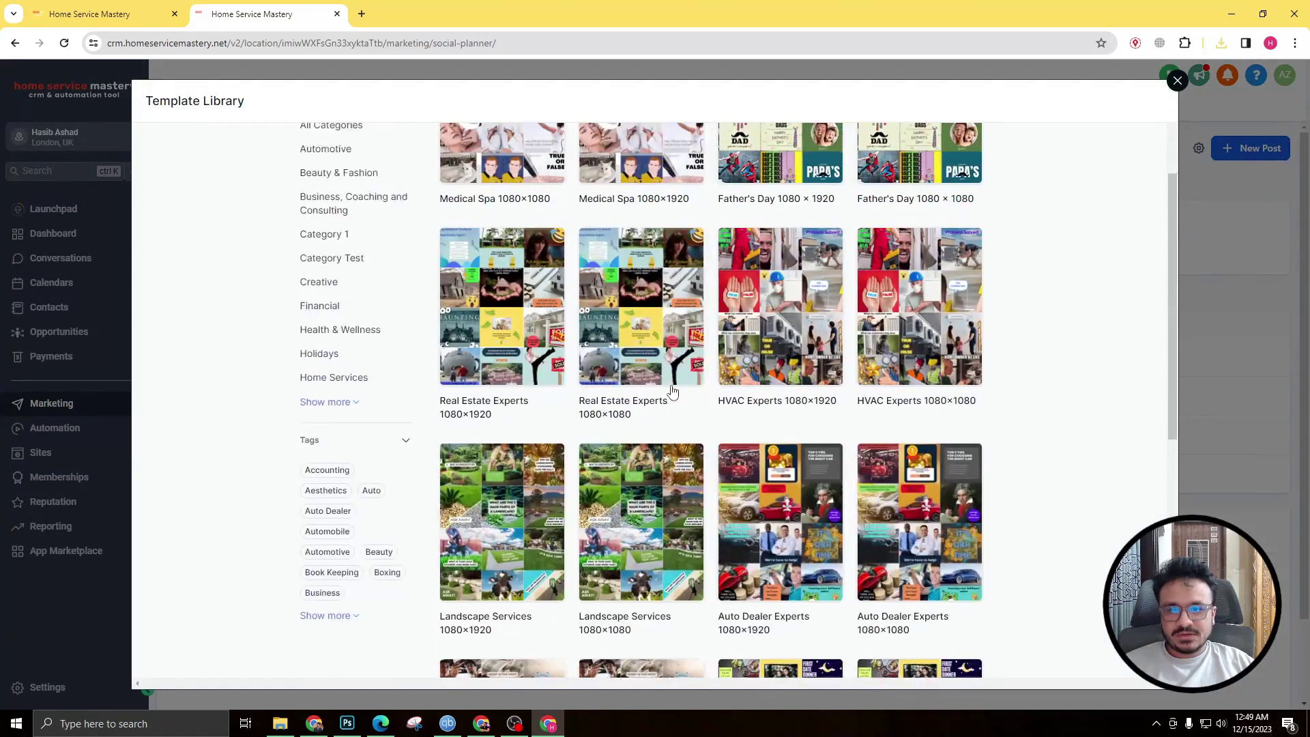
left_click(1175, 82)
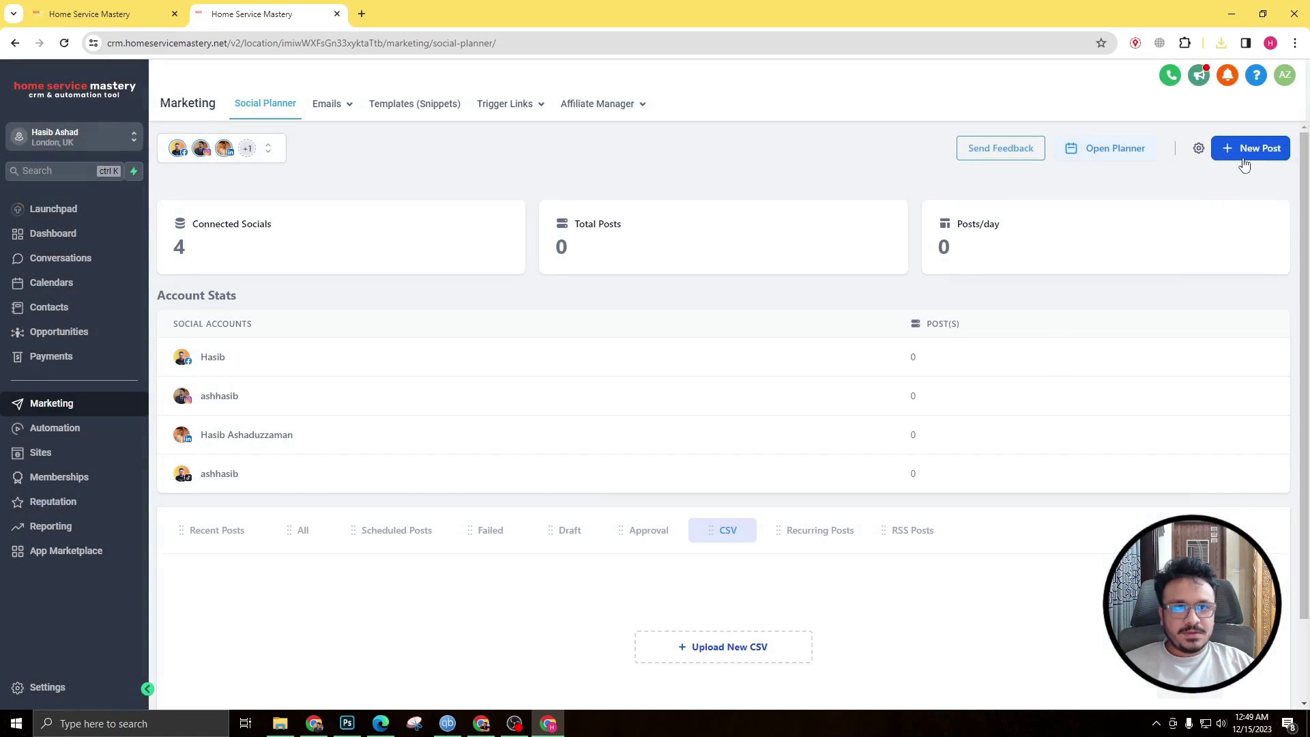
left_click(1246, 150)
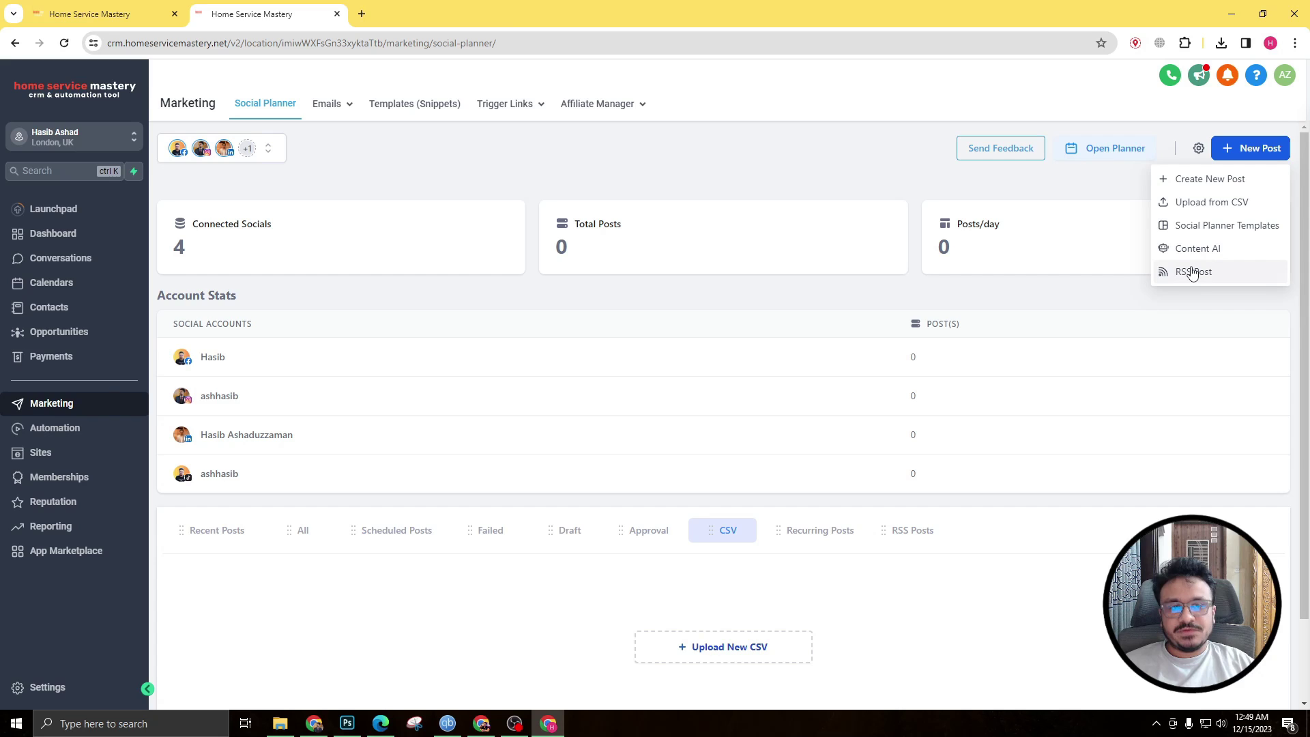
Step: Start a new social post addressed to all four connected accounts
left_click(1225, 179)
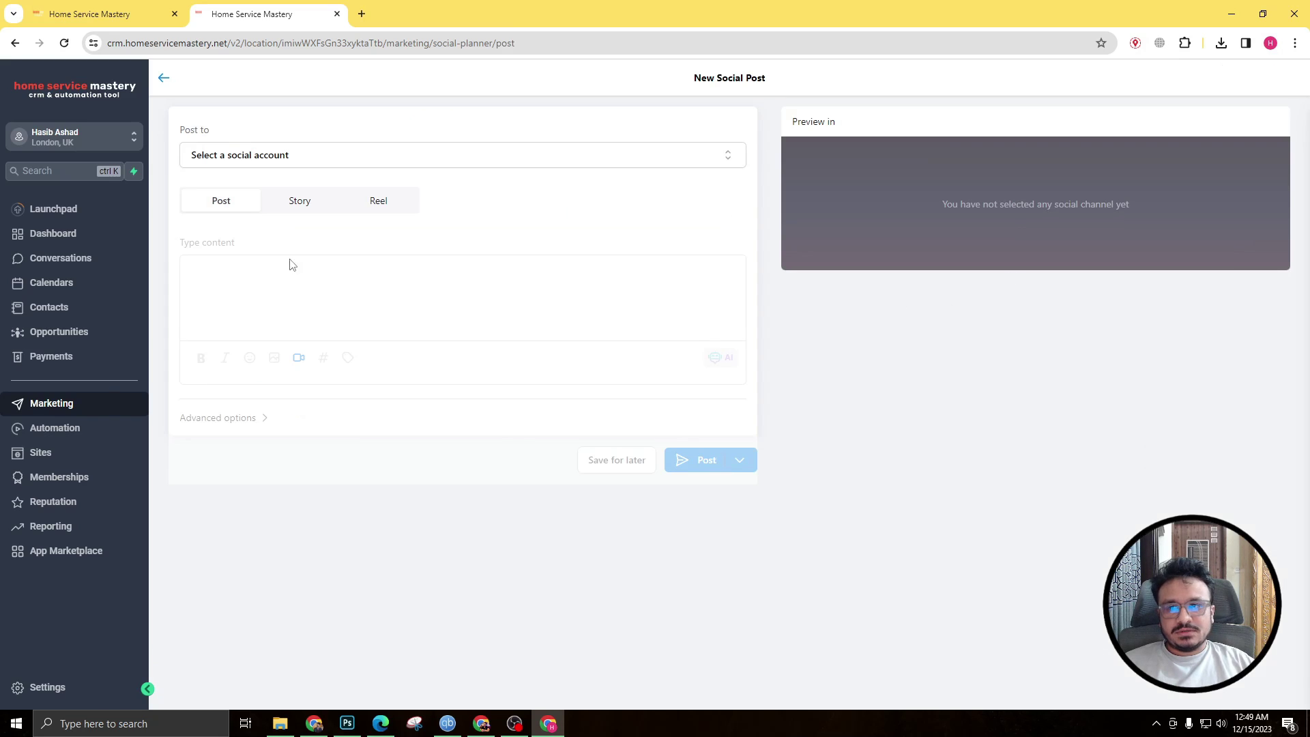
left_click(246, 163)
left_click(203, 321)
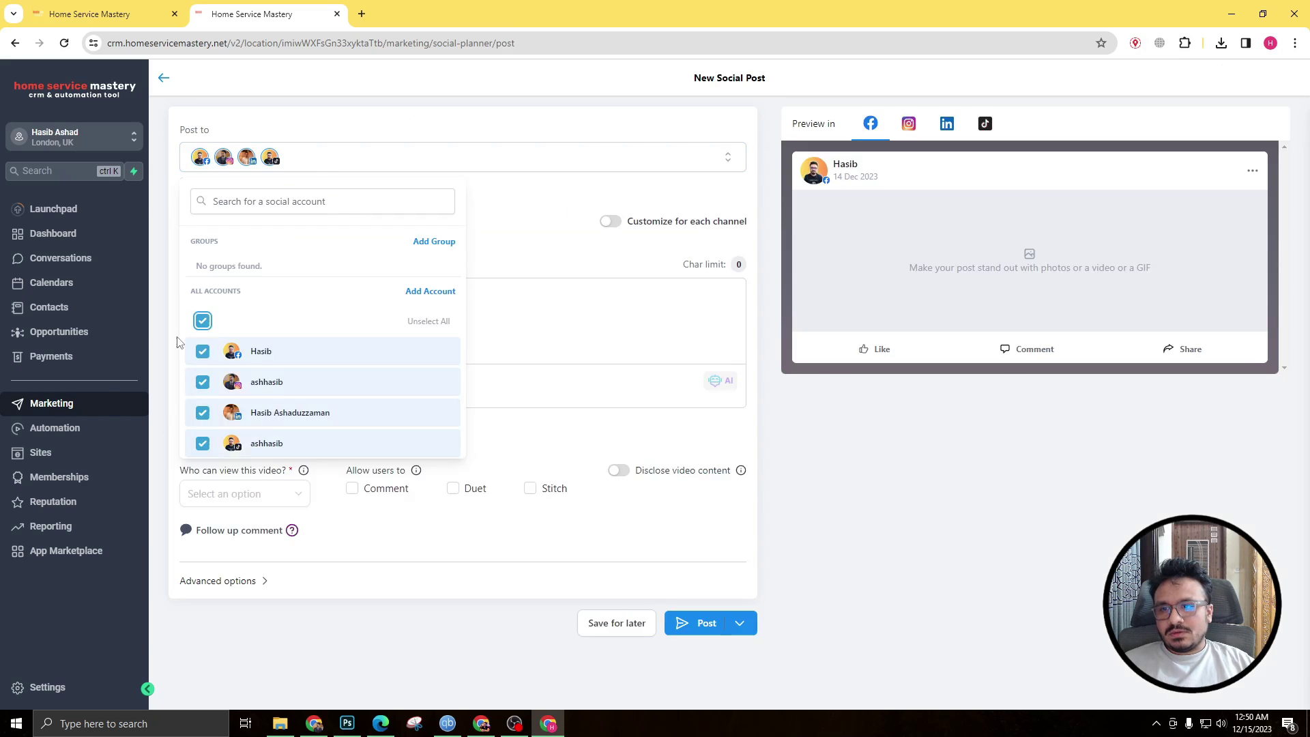
left_click(523, 267)
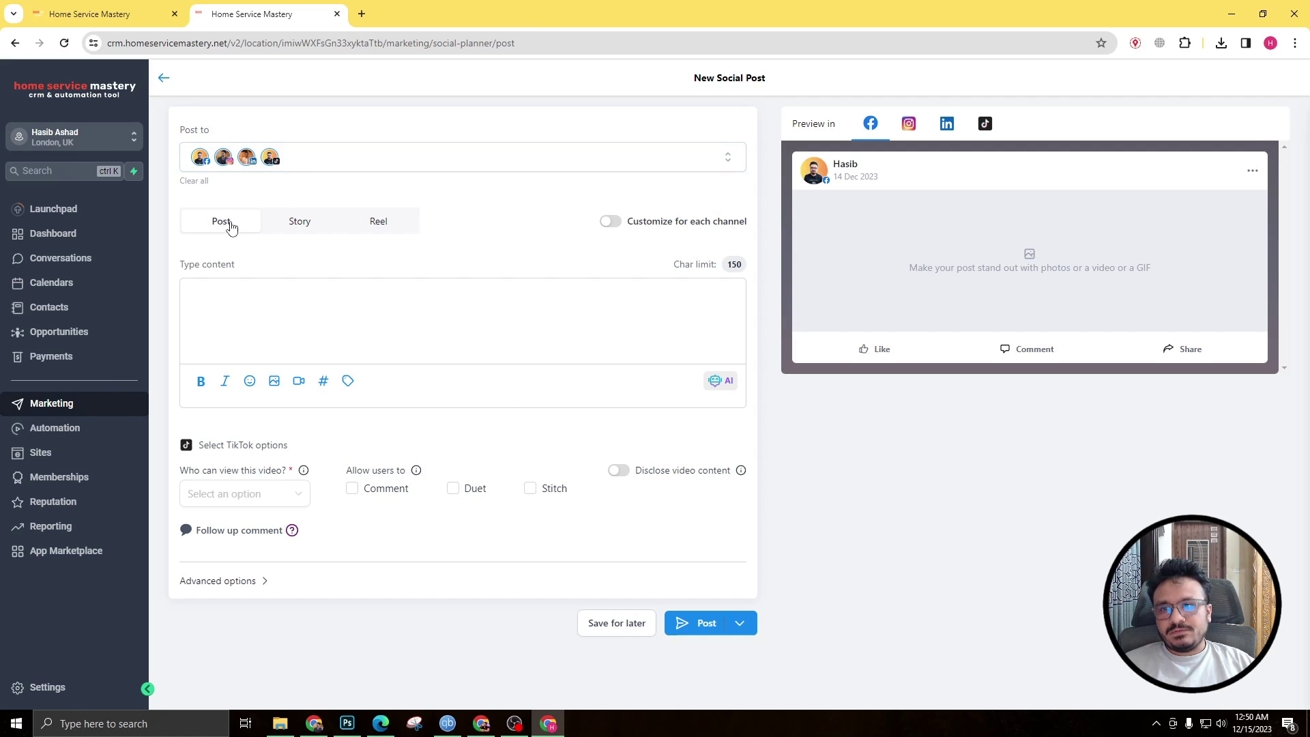
left_click(310, 162)
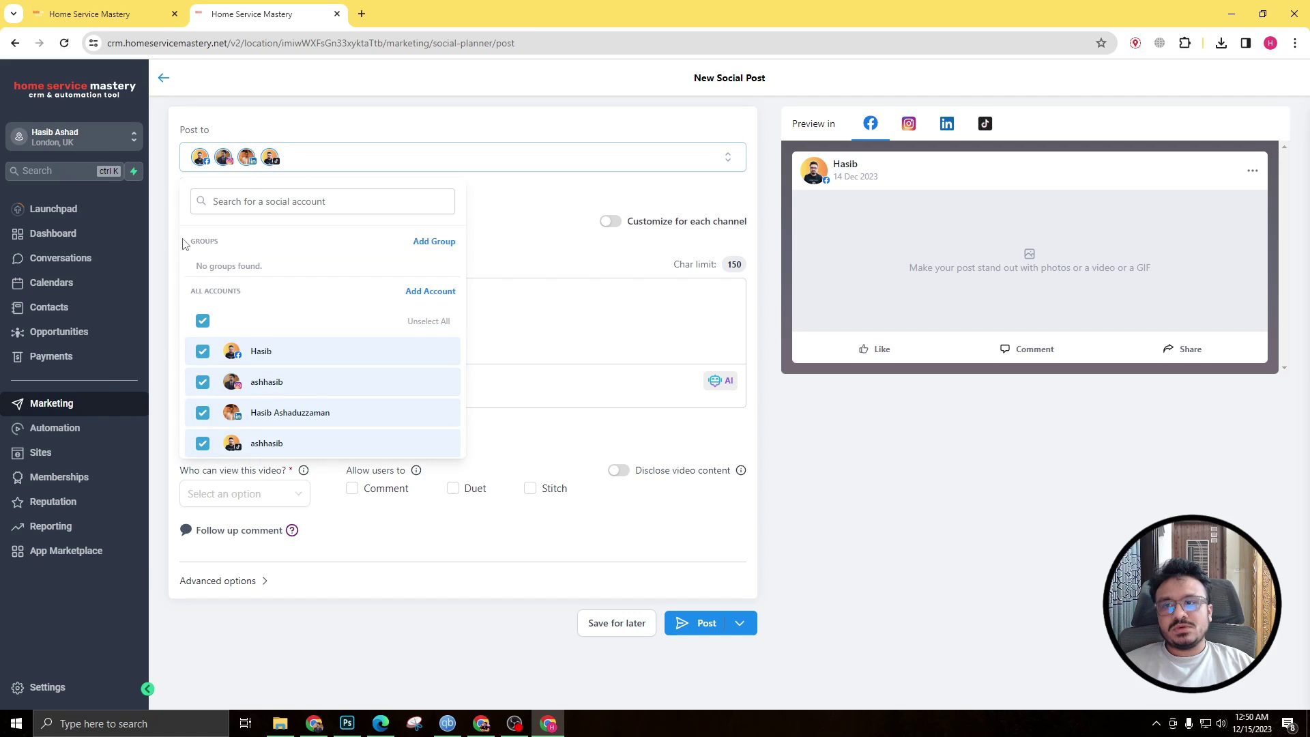
left_click(532, 186)
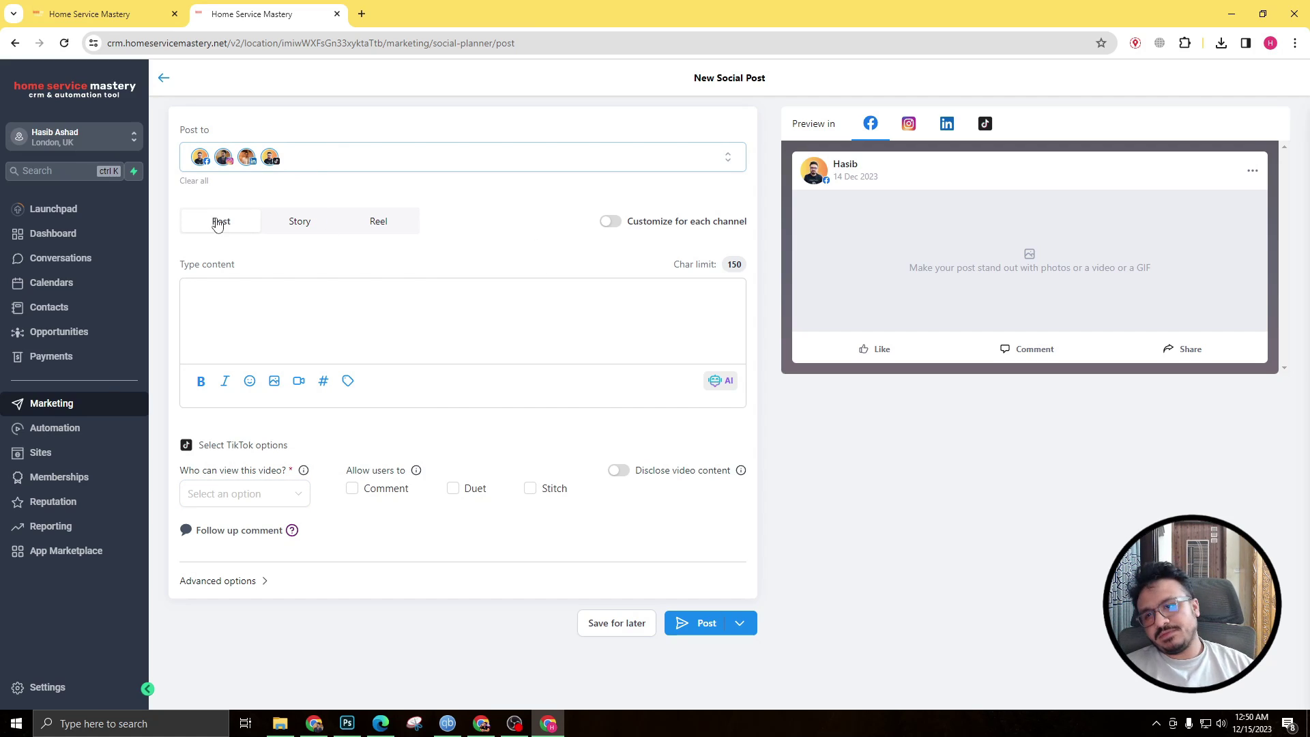
Step: Try adding an image from the media library, then return to the empty post form
left_click(326, 300)
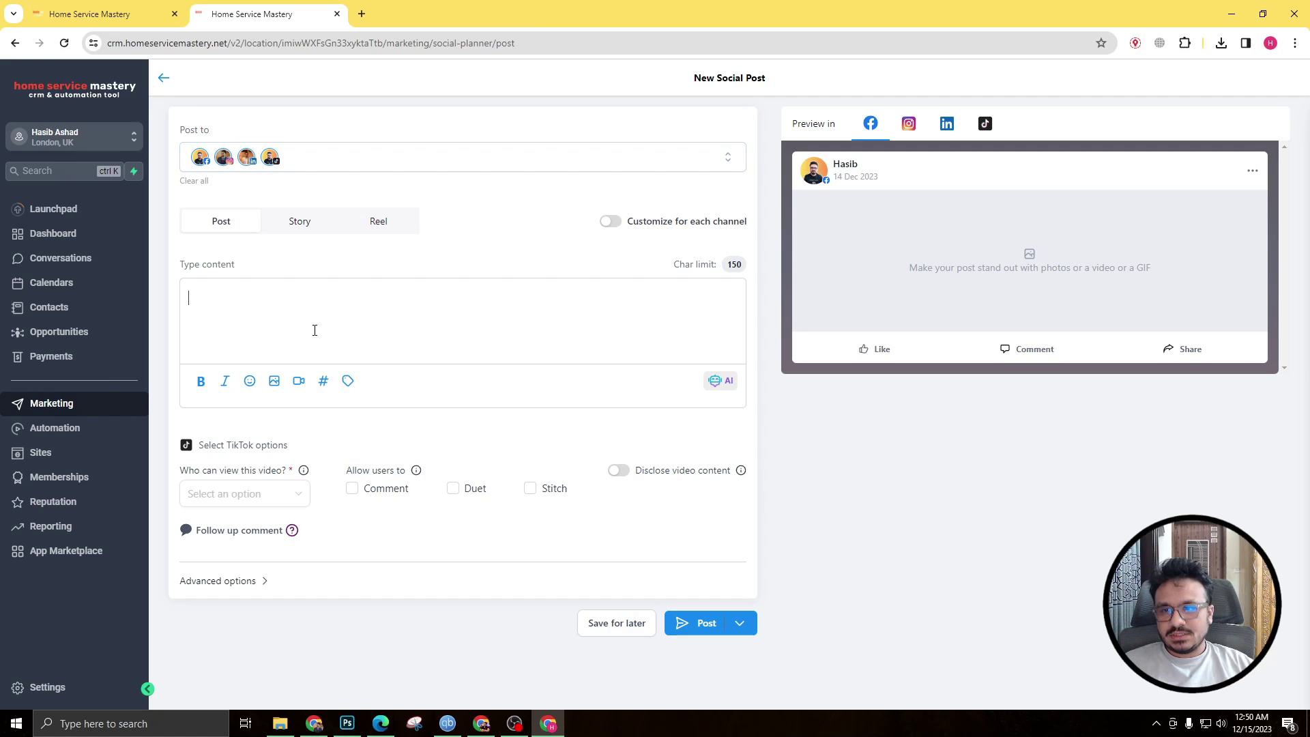
left_click(276, 386)
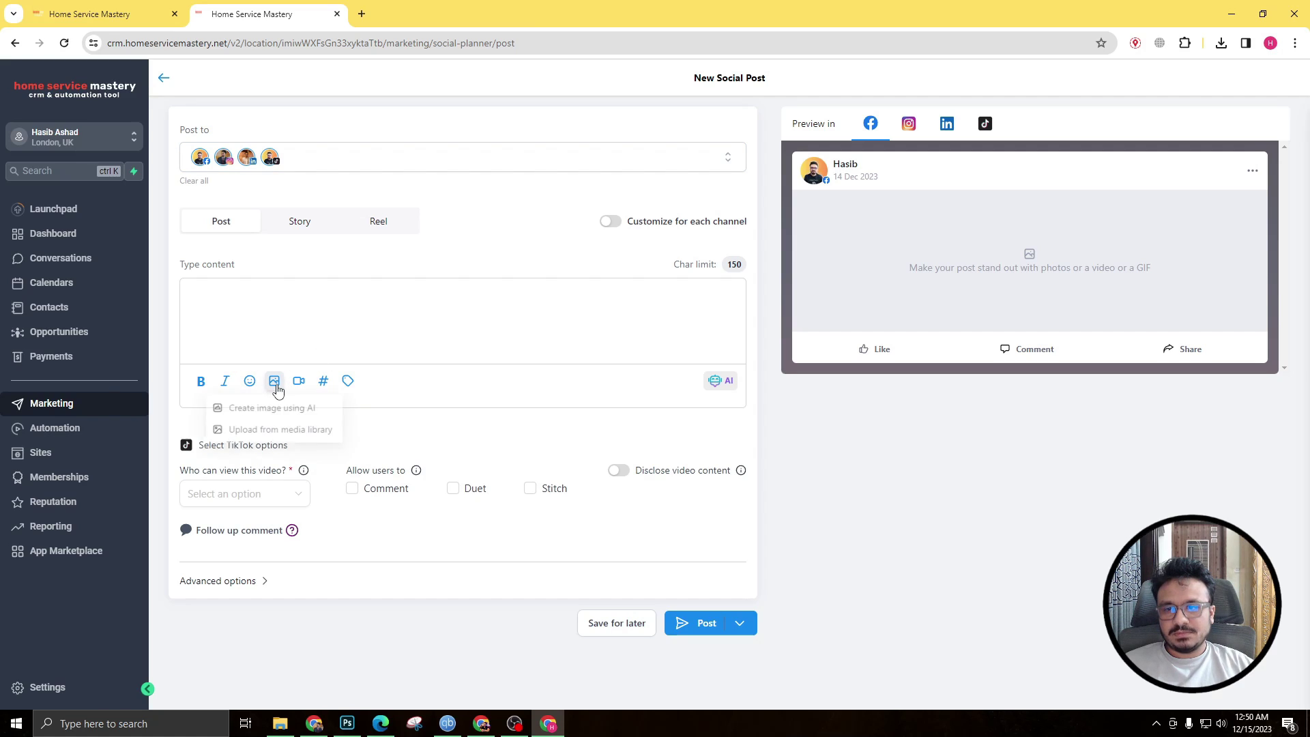
left_click(337, 446)
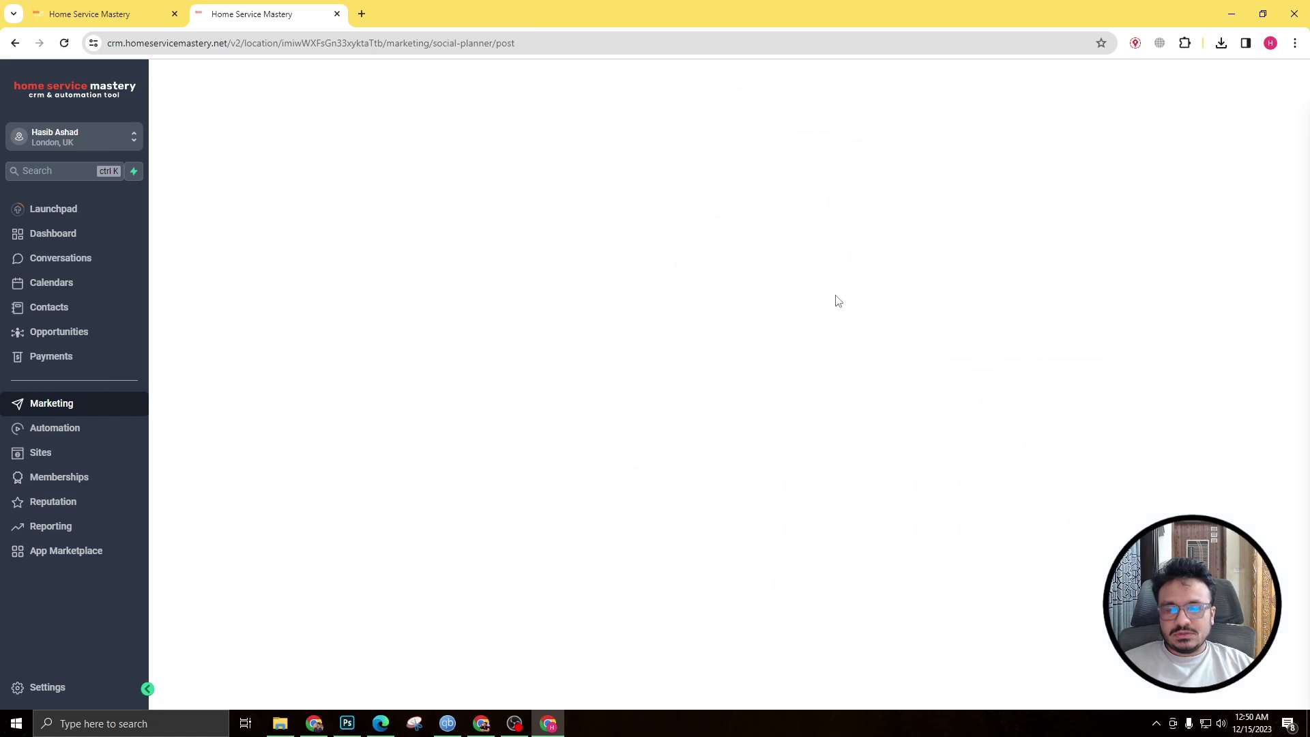
left_click(178, 80)
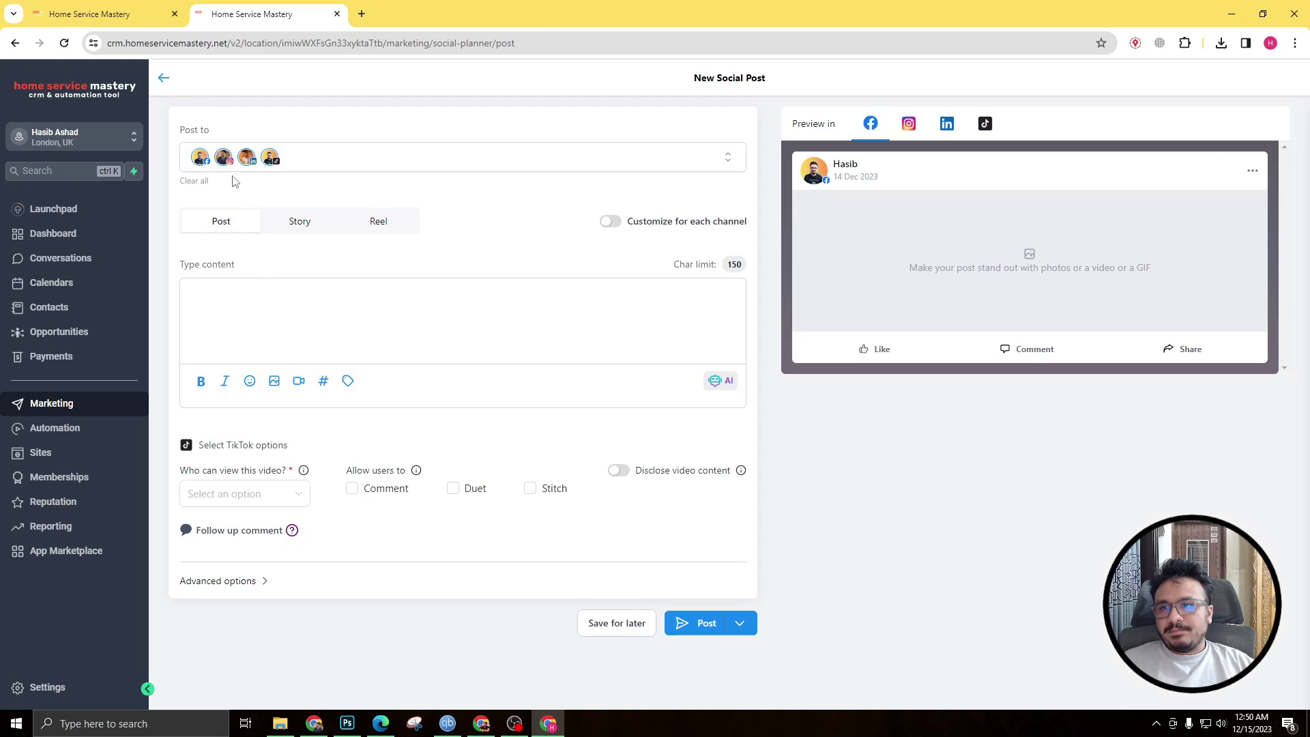
Step: Clear all accounts and target only Instagram, with the post type set to Reel
left_click(361, 163)
left_click(208, 326)
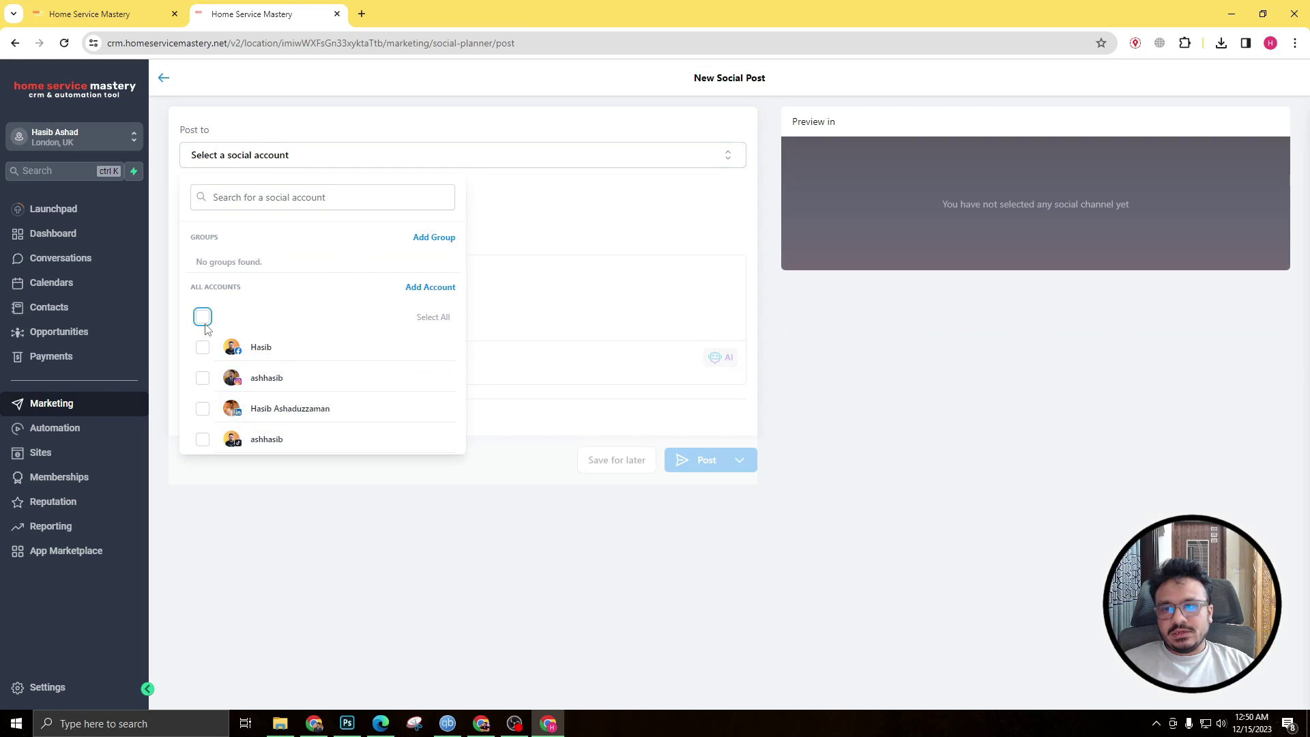
left_click(536, 240)
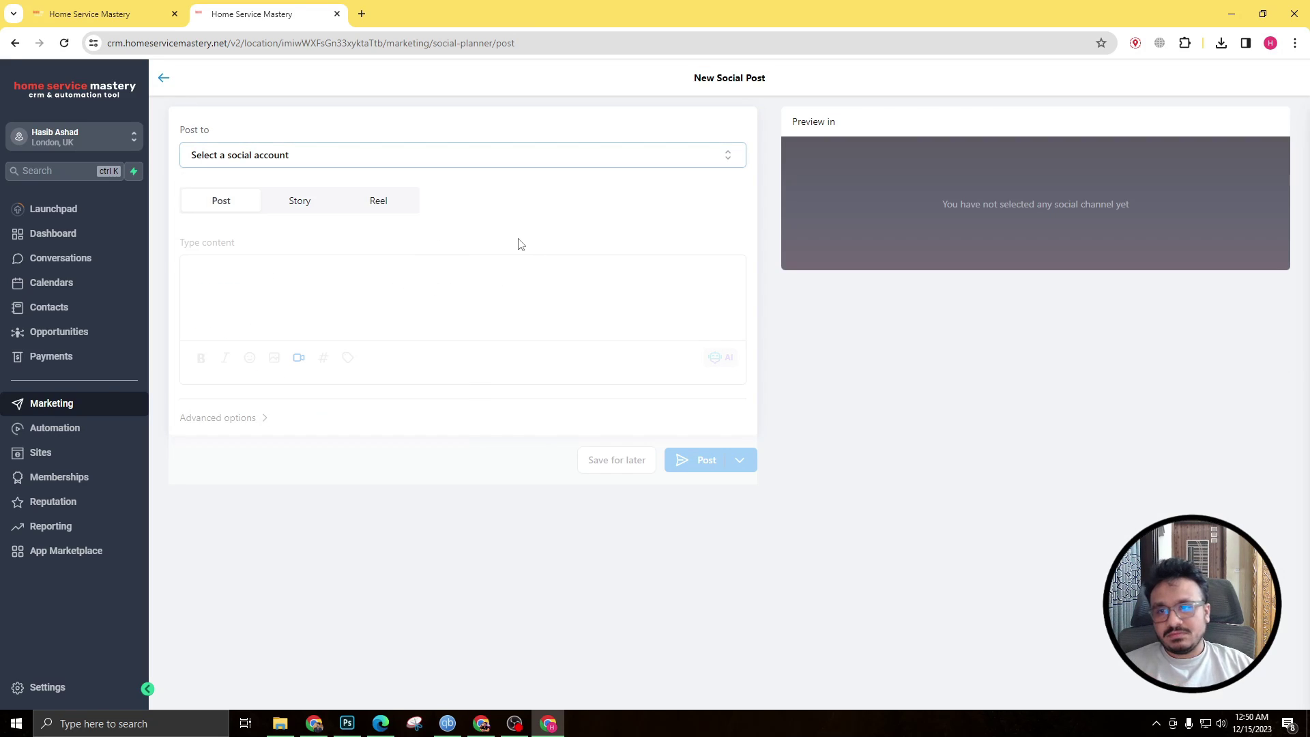
left_click(280, 163)
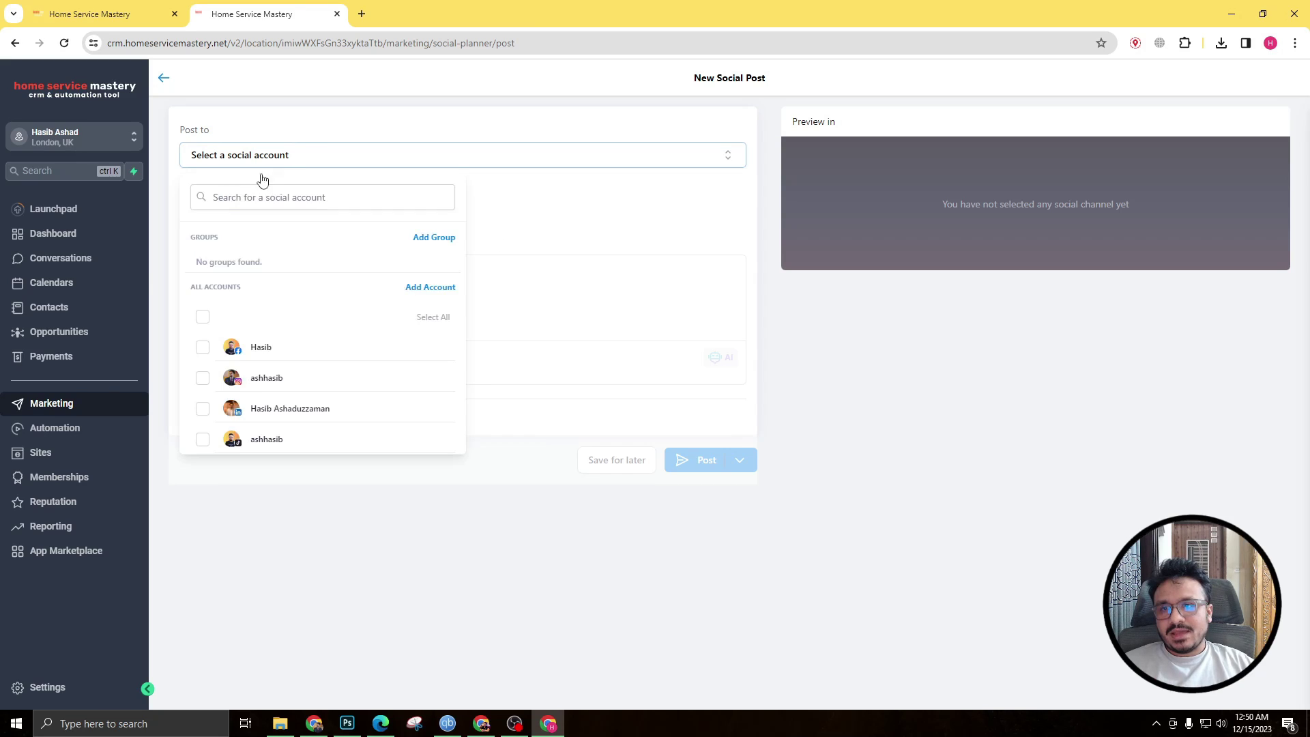
left_click(204, 380)
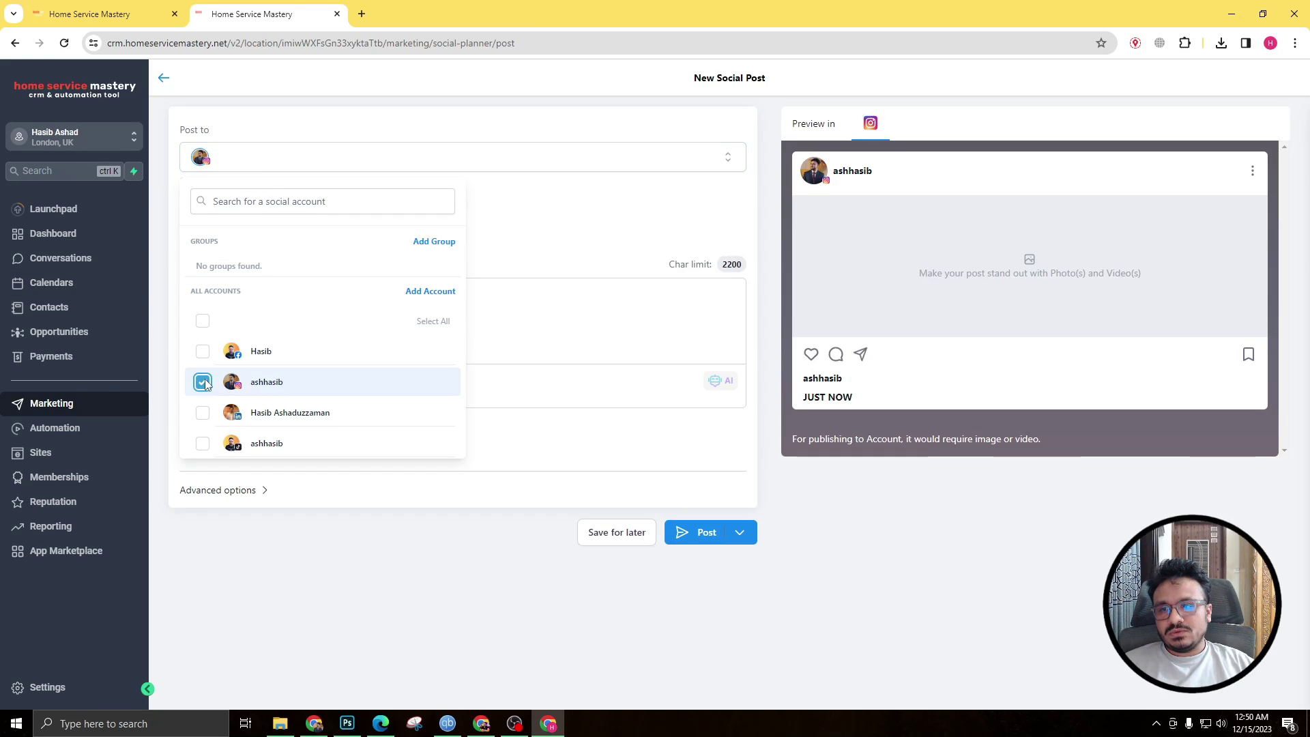
left_click(549, 240)
left_click(379, 222)
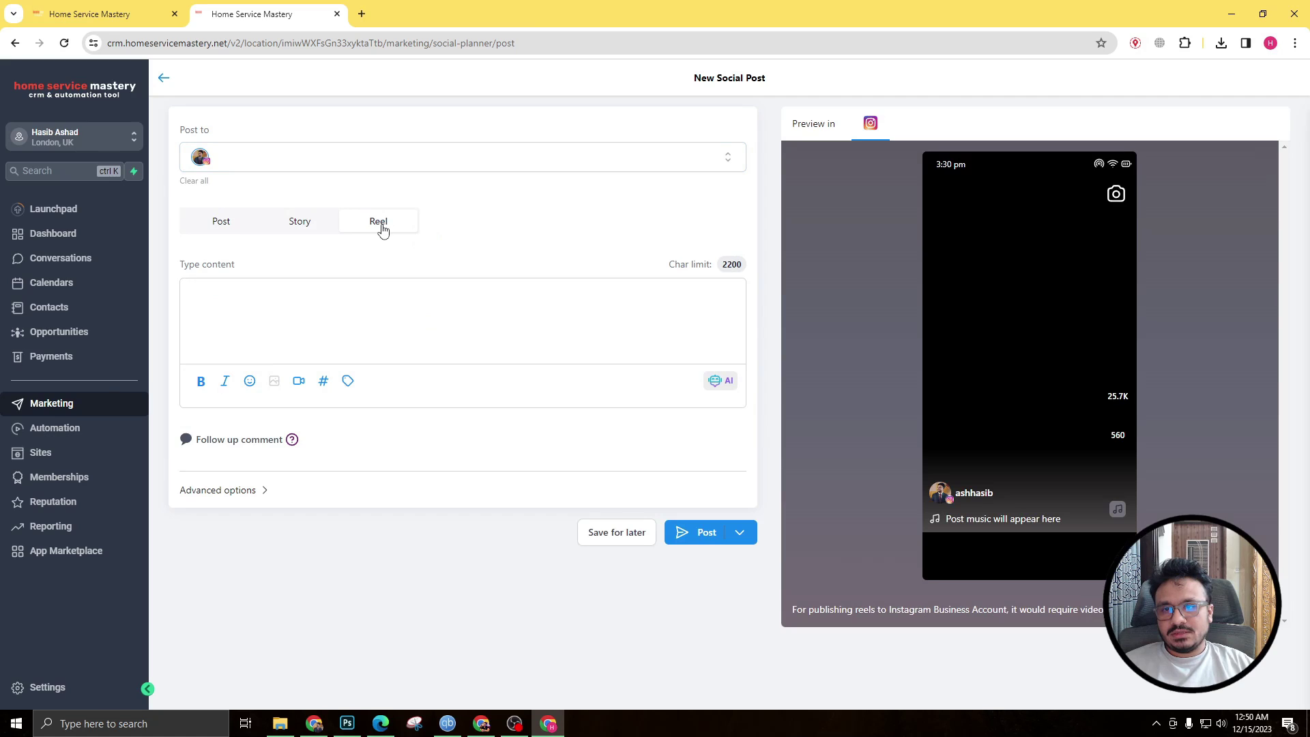
left_click(405, 348)
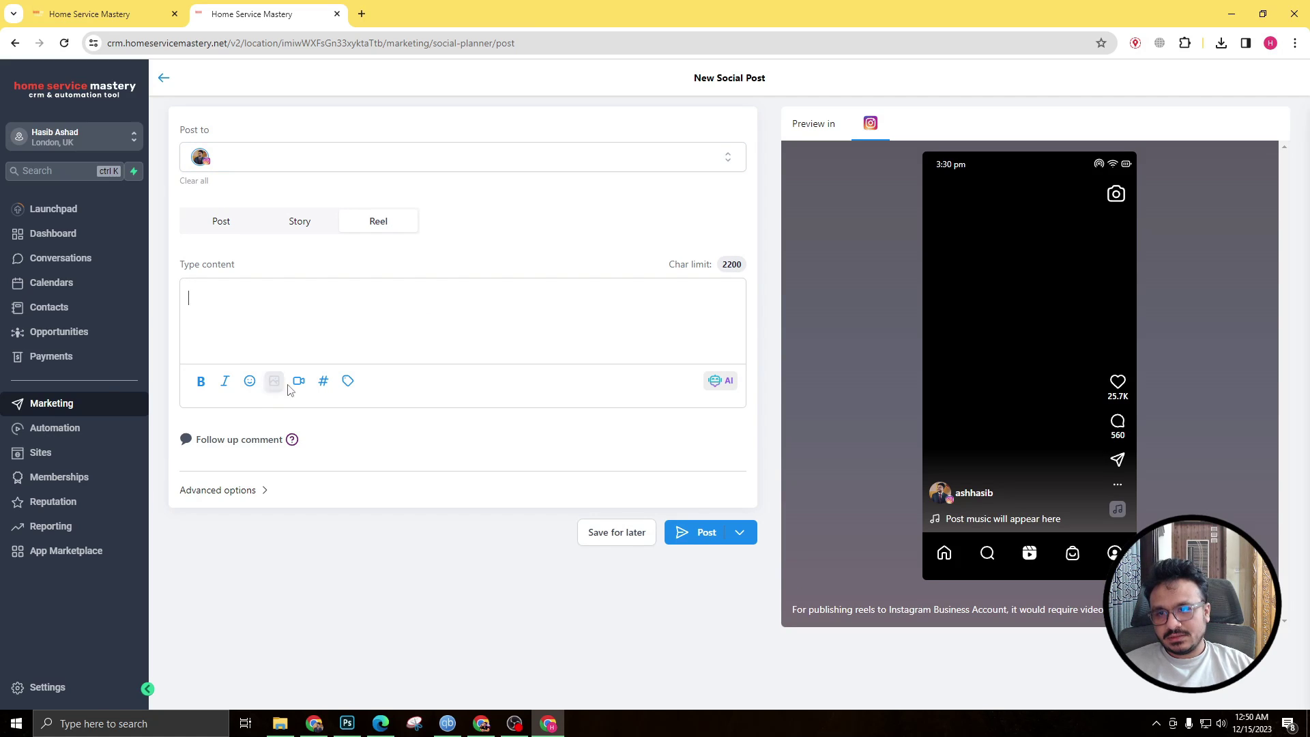
Step: Retarget the post to the Facebook account
left_click(259, 164)
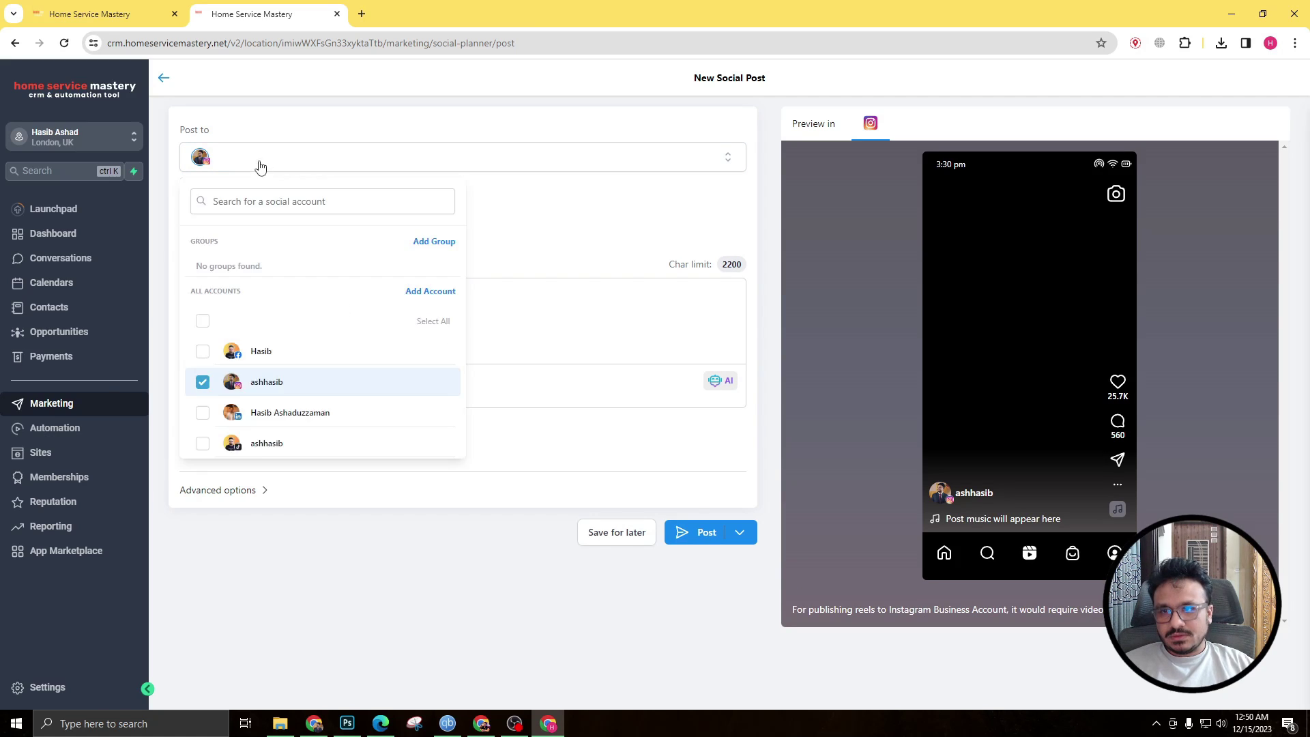
left_click(202, 382)
left_click(203, 351)
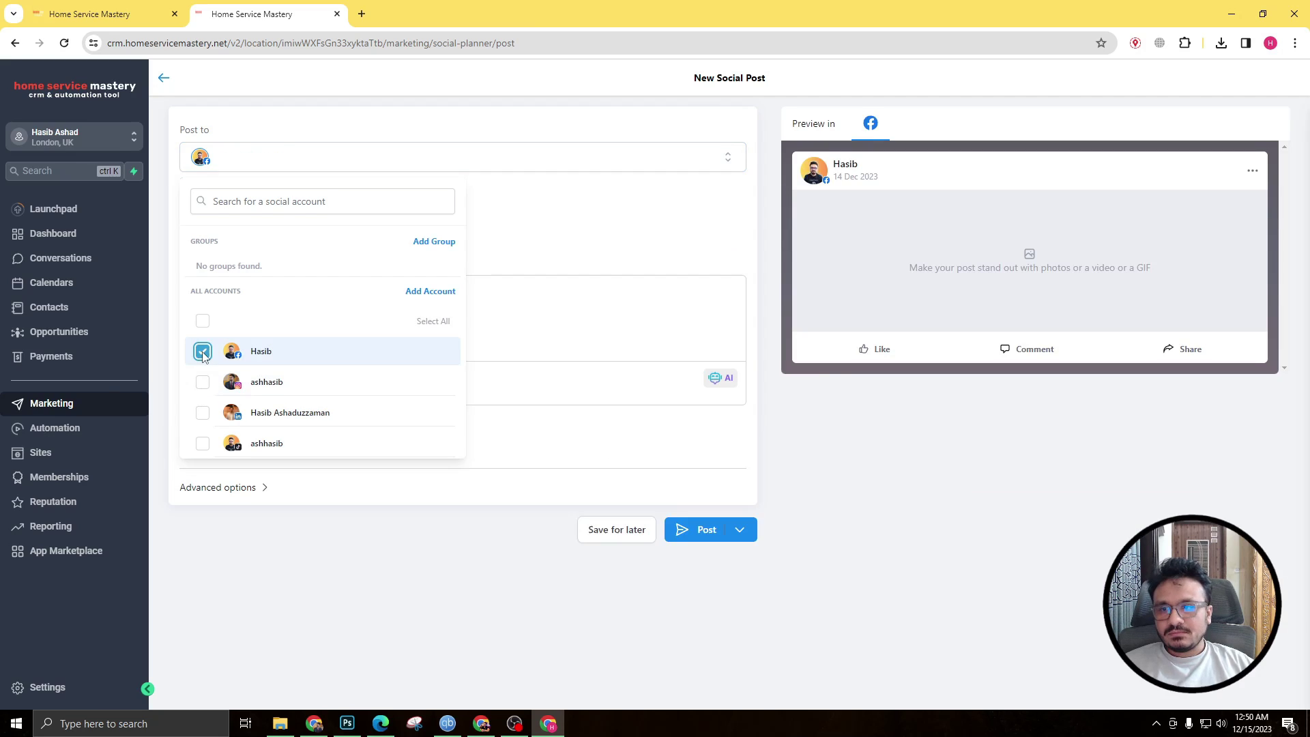
left_click(601, 244)
left_click(327, 157)
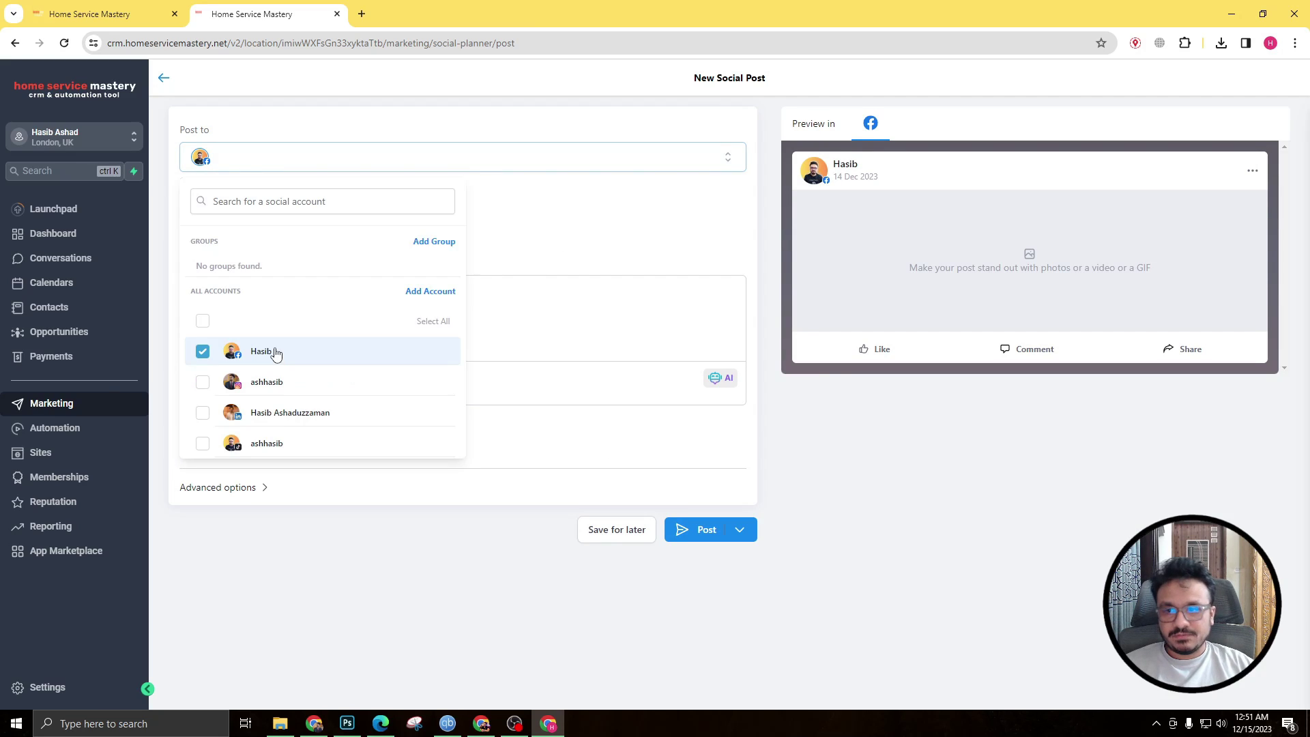
left_click(573, 223)
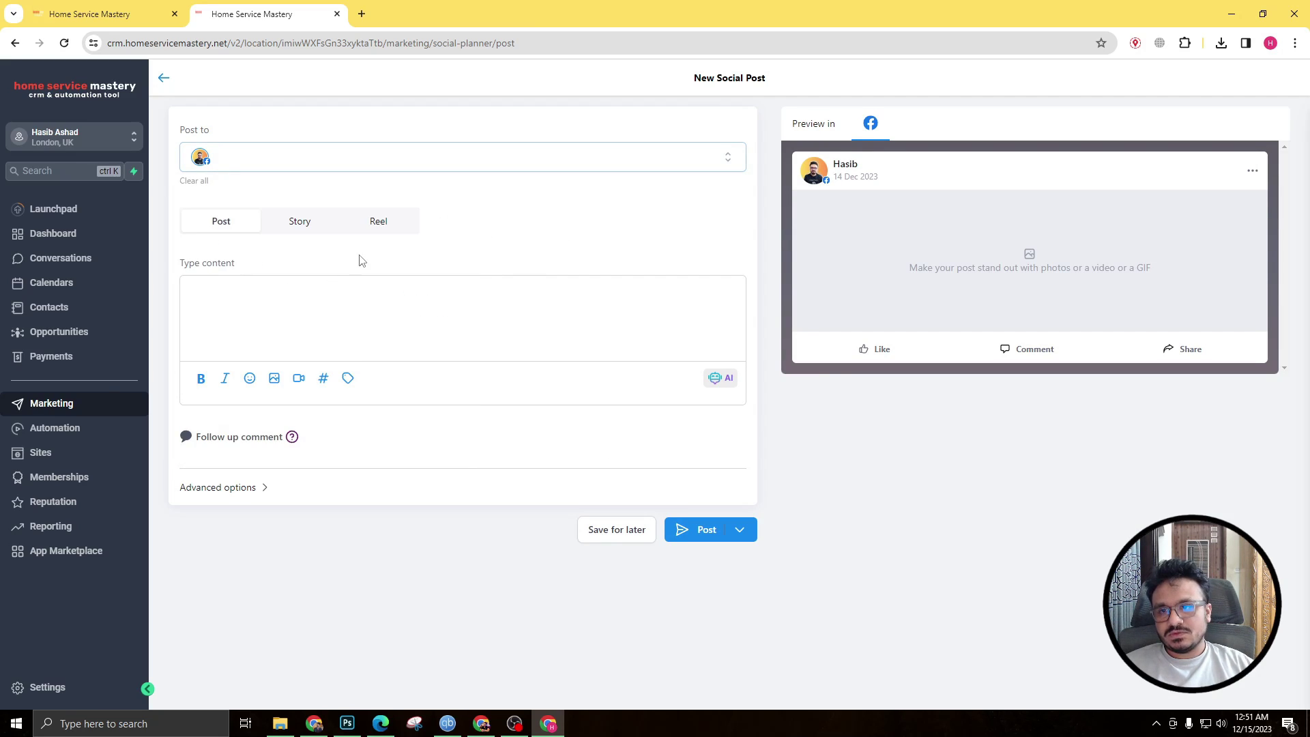
Step: Swap Facebook for the LinkedIn account as the post target
left_click(285, 167)
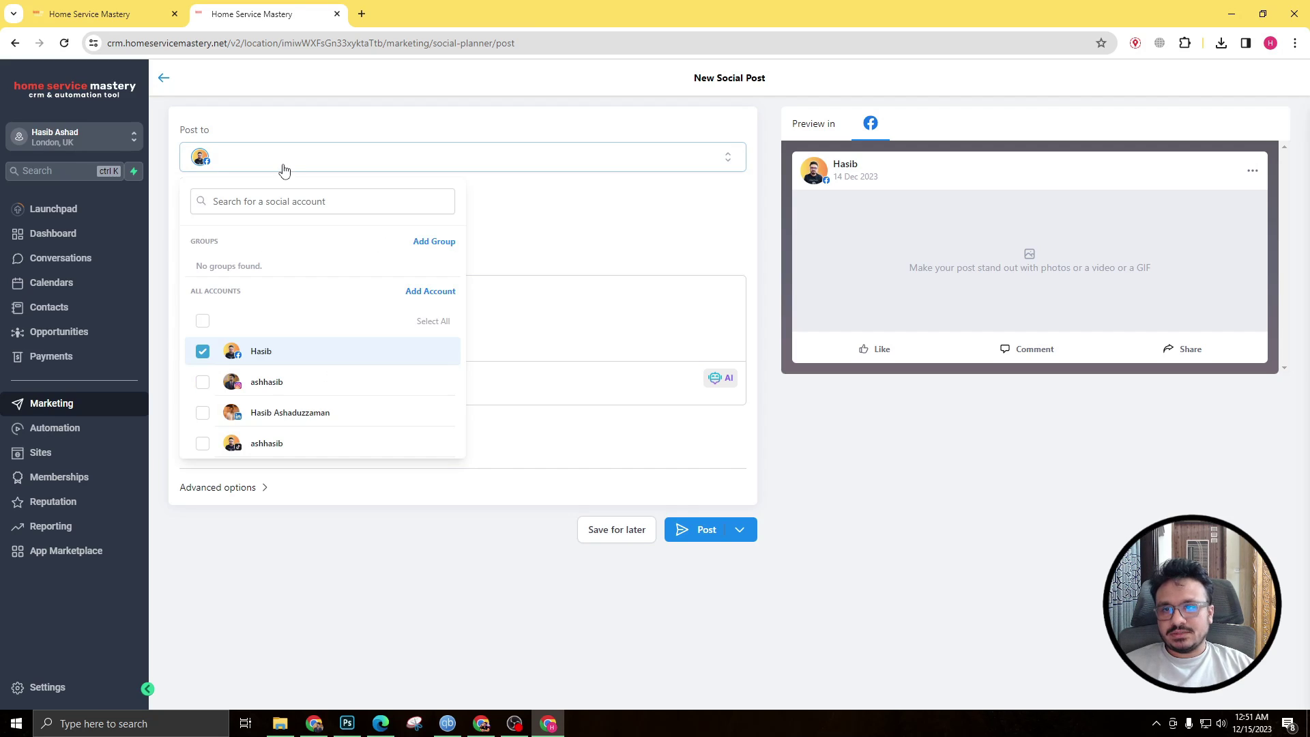
left_click(203, 352)
left_click(203, 412)
left_click(520, 217)
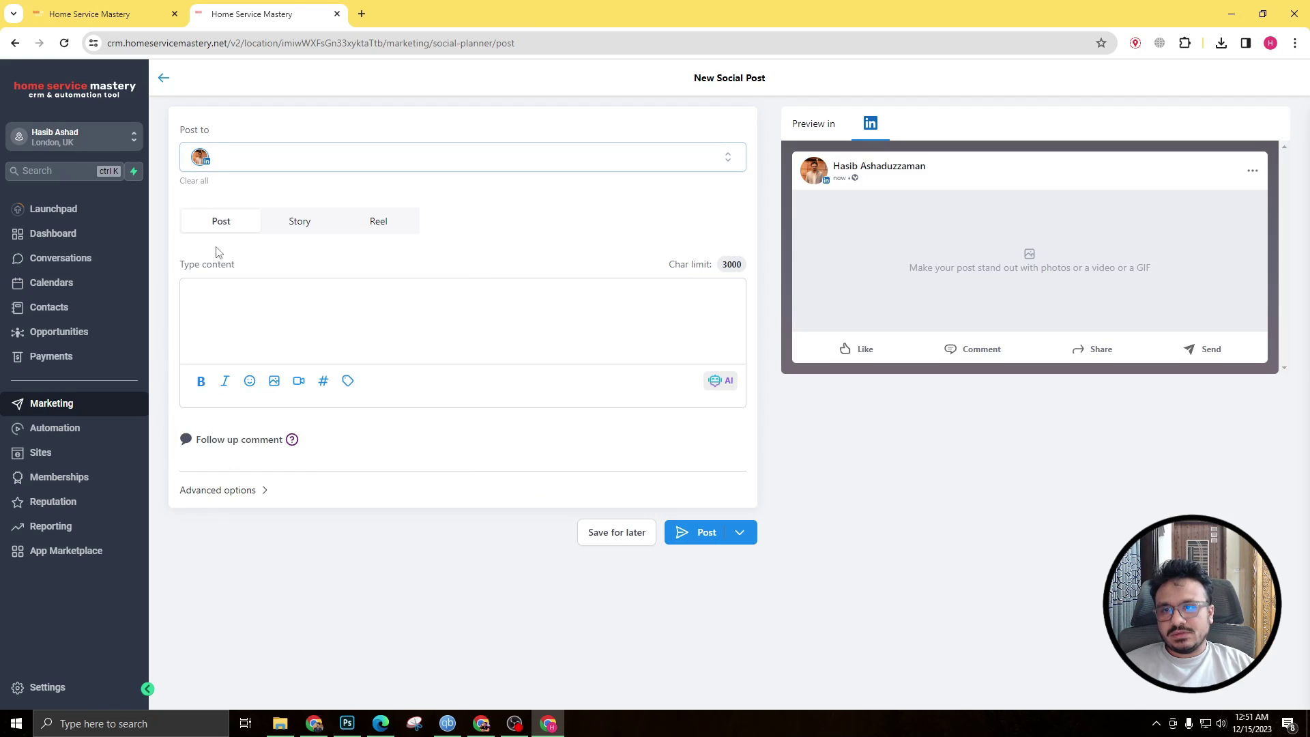
Step: Swap LinkedIn for the TikTok account as the post target
left_click(243, 169)
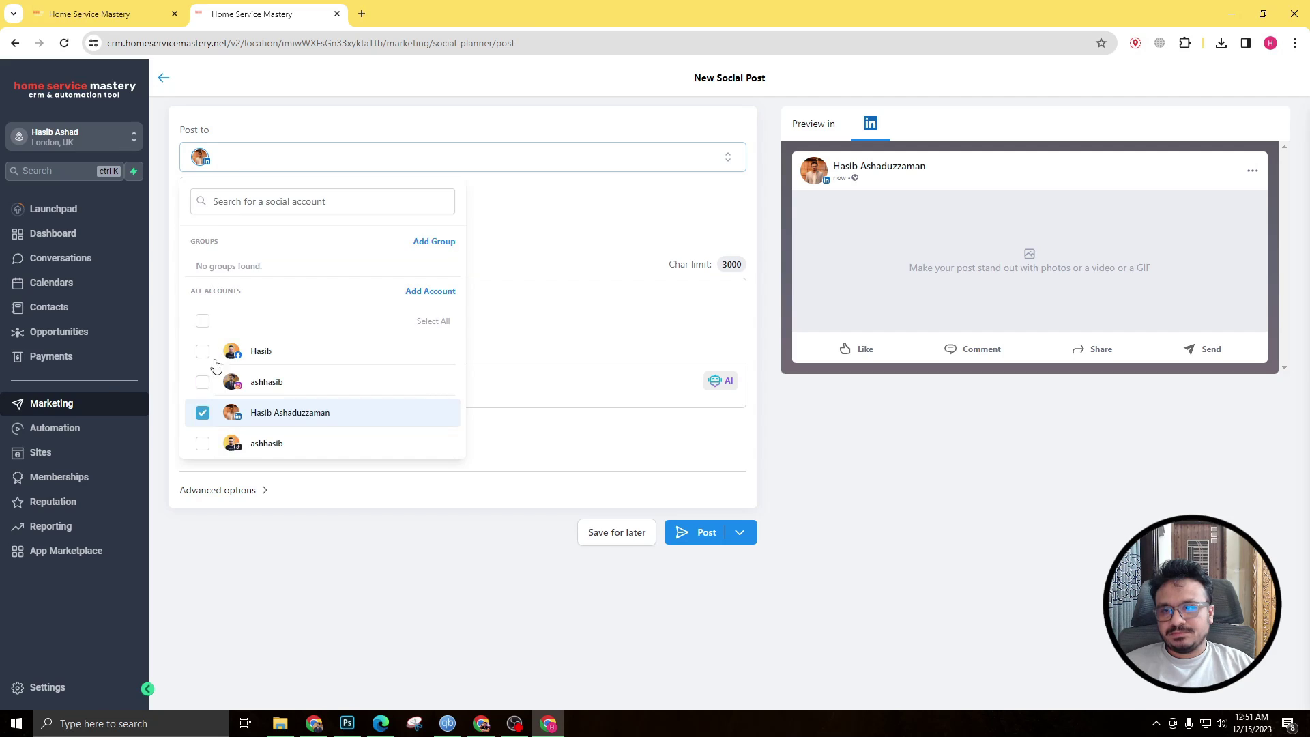
left_click(203, 412)
left_click(203, 443)
left_click(444, 176)
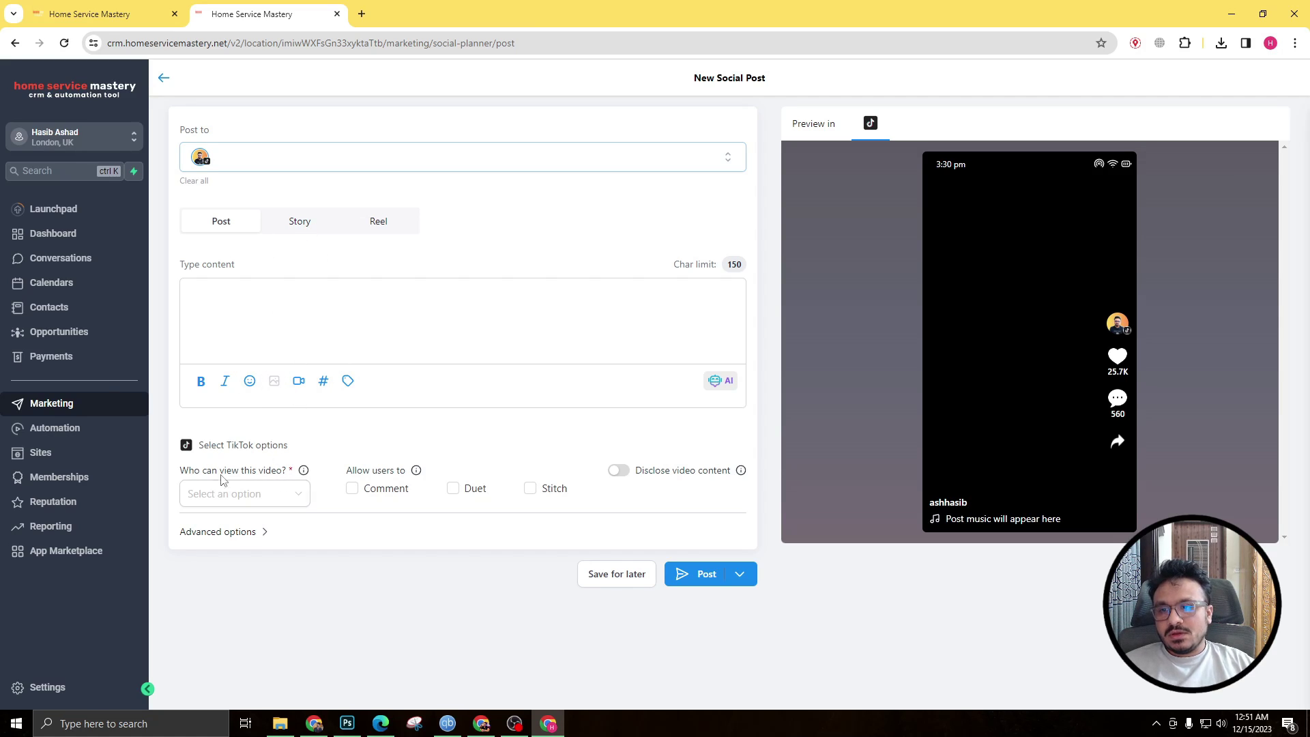
Step: Set TikTok viewing to Everyone, allow comments, and expand the advanced category options
left_click(228, 495)
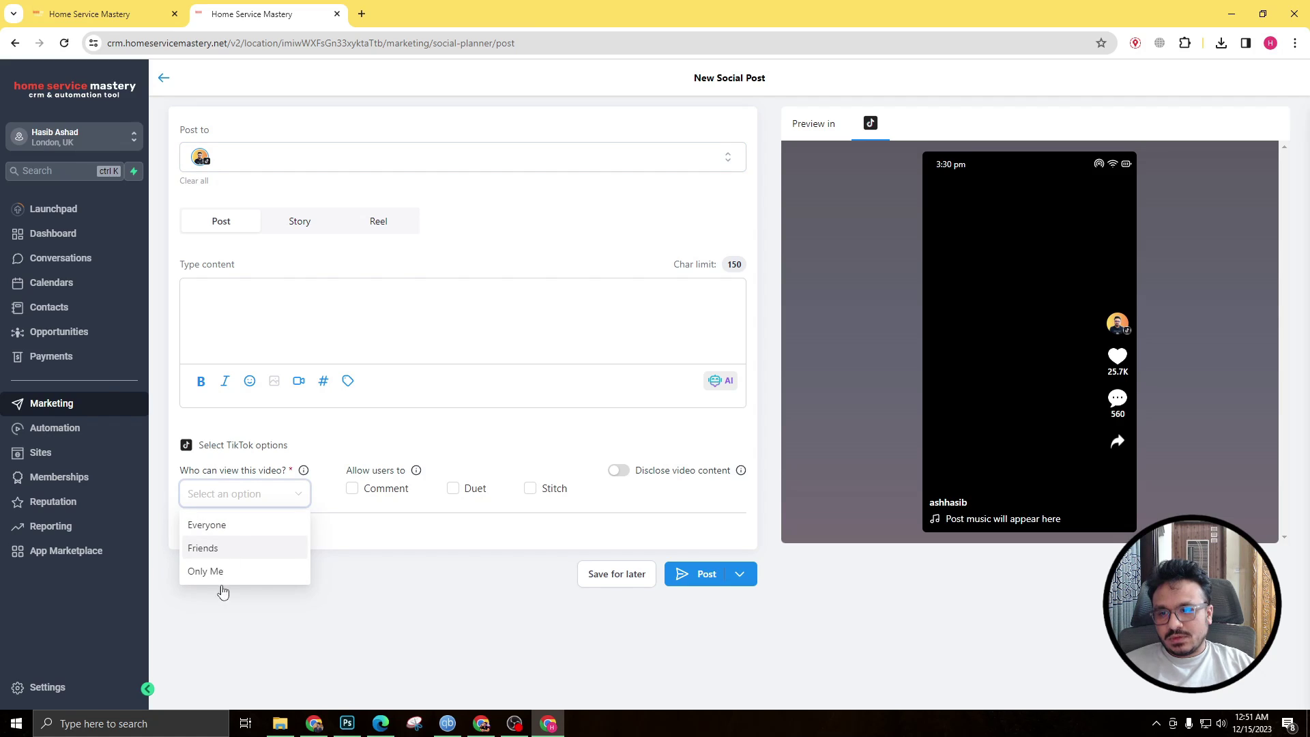
left_click(211, 526)
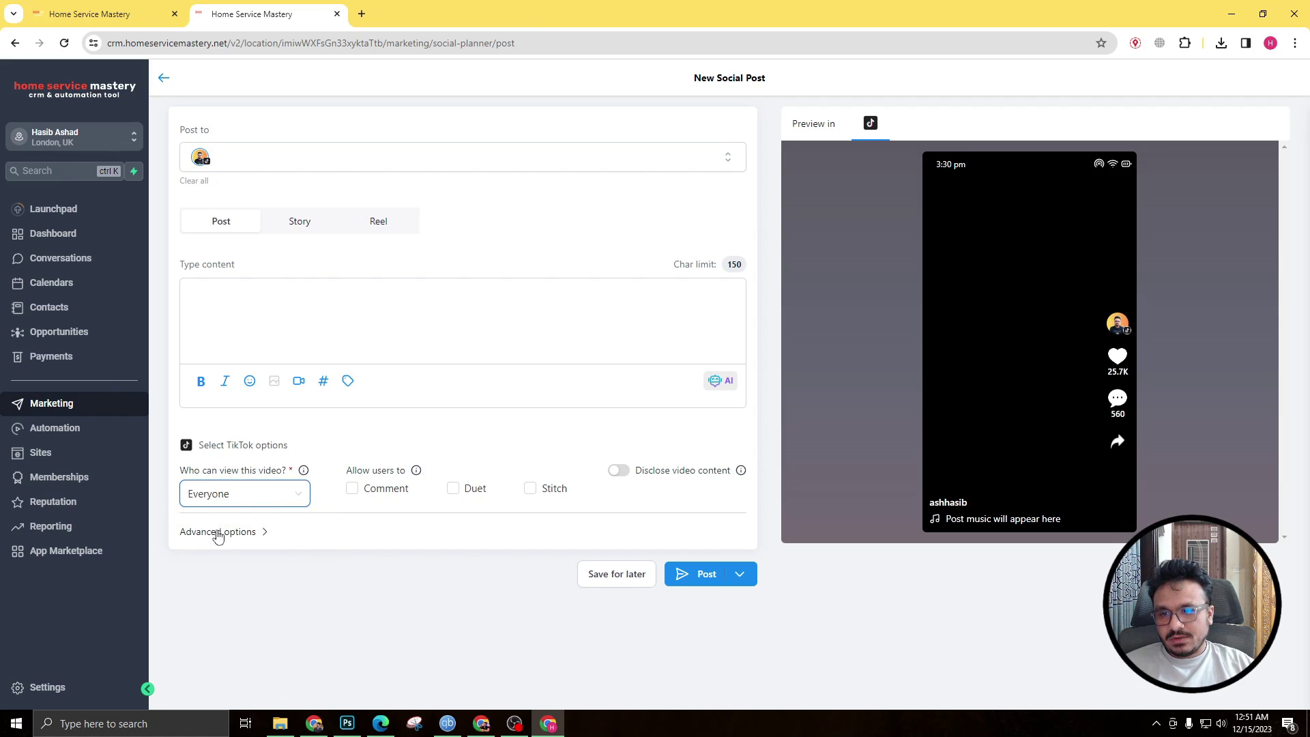
left_click(352, 489)
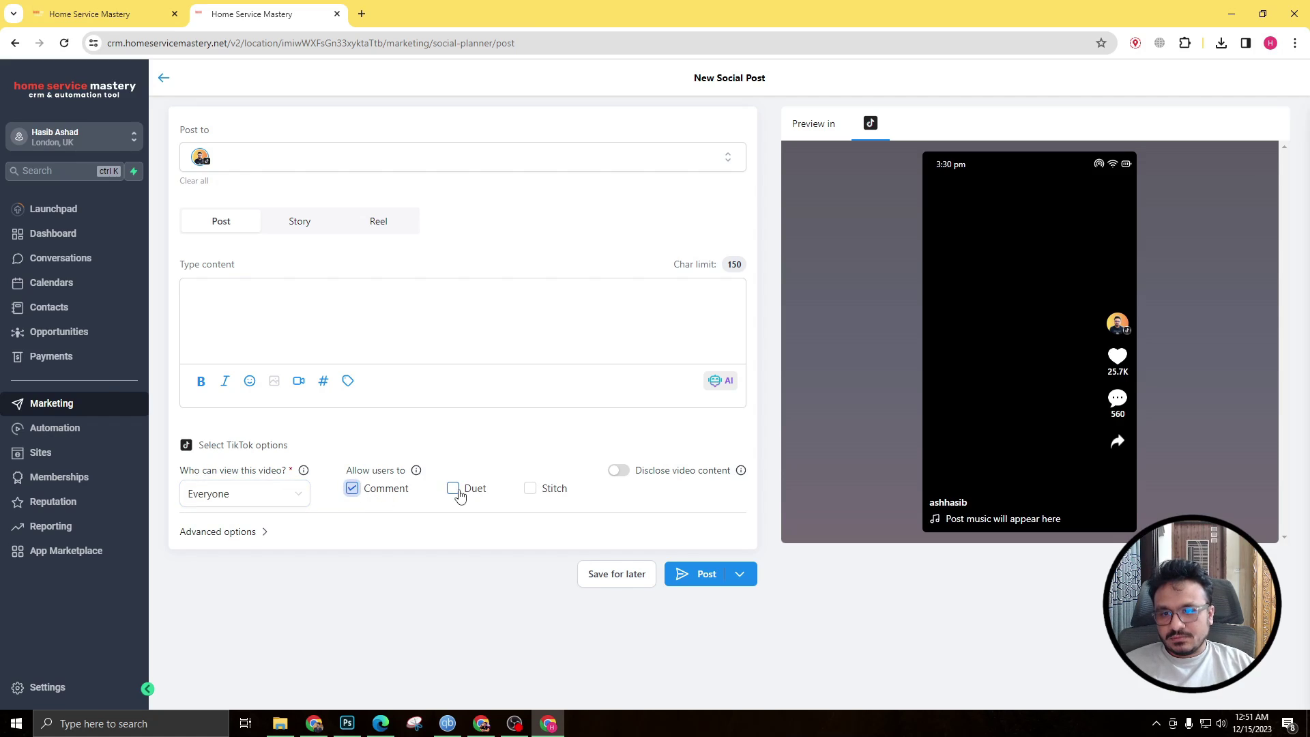
mouse_move(416, 472)
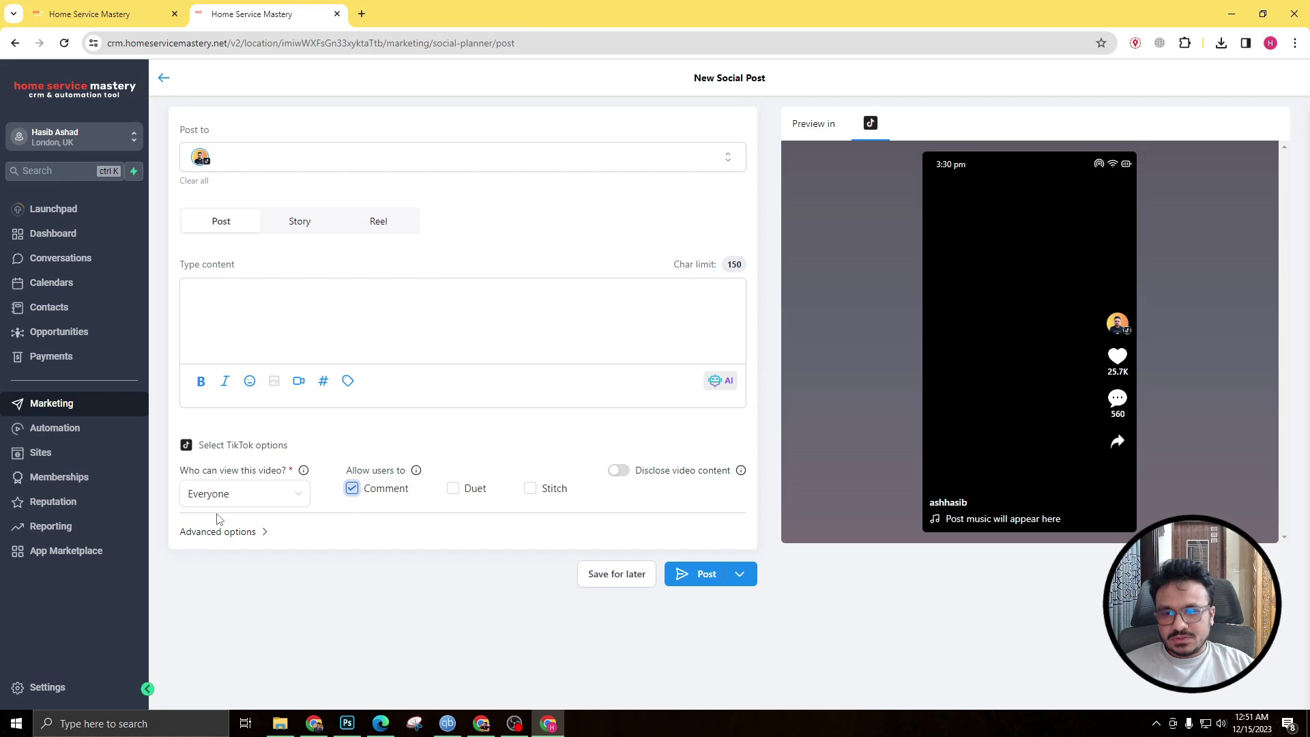
left_click(250, 533)
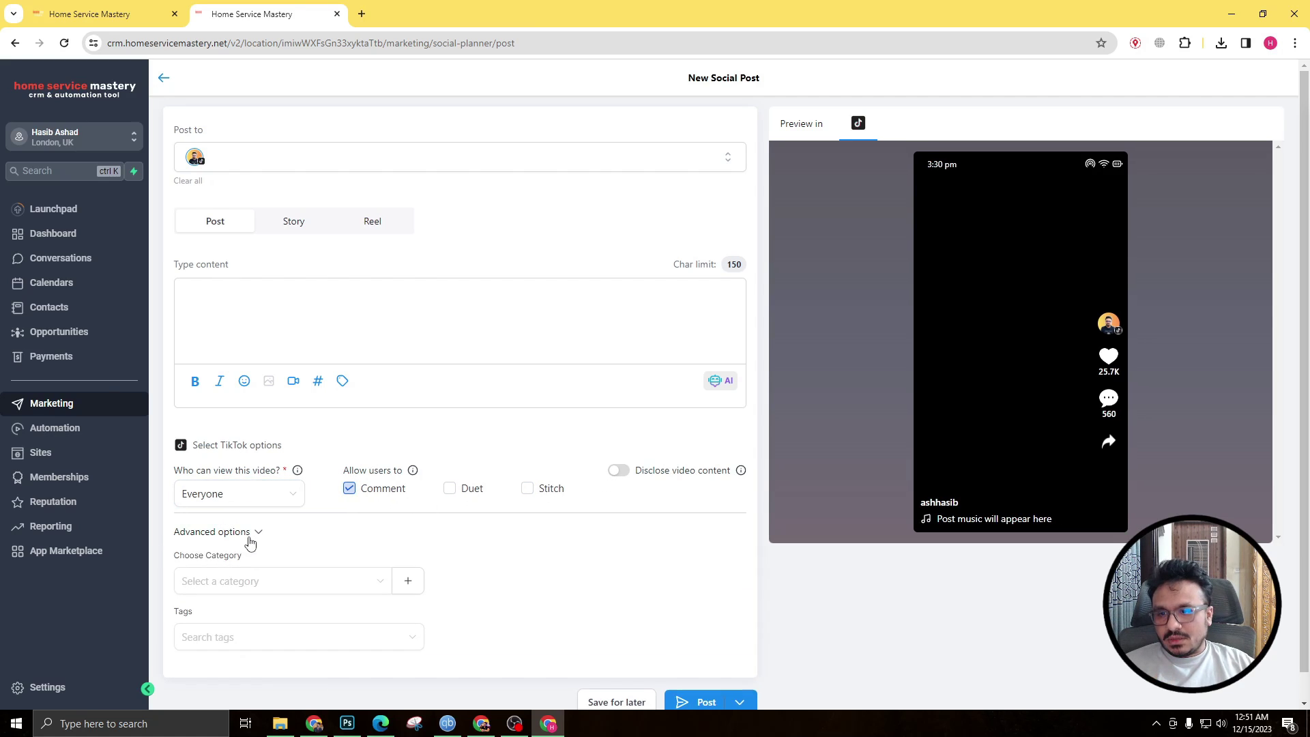
scroll(250, 556, "down", 1)
left_click(255, 565)
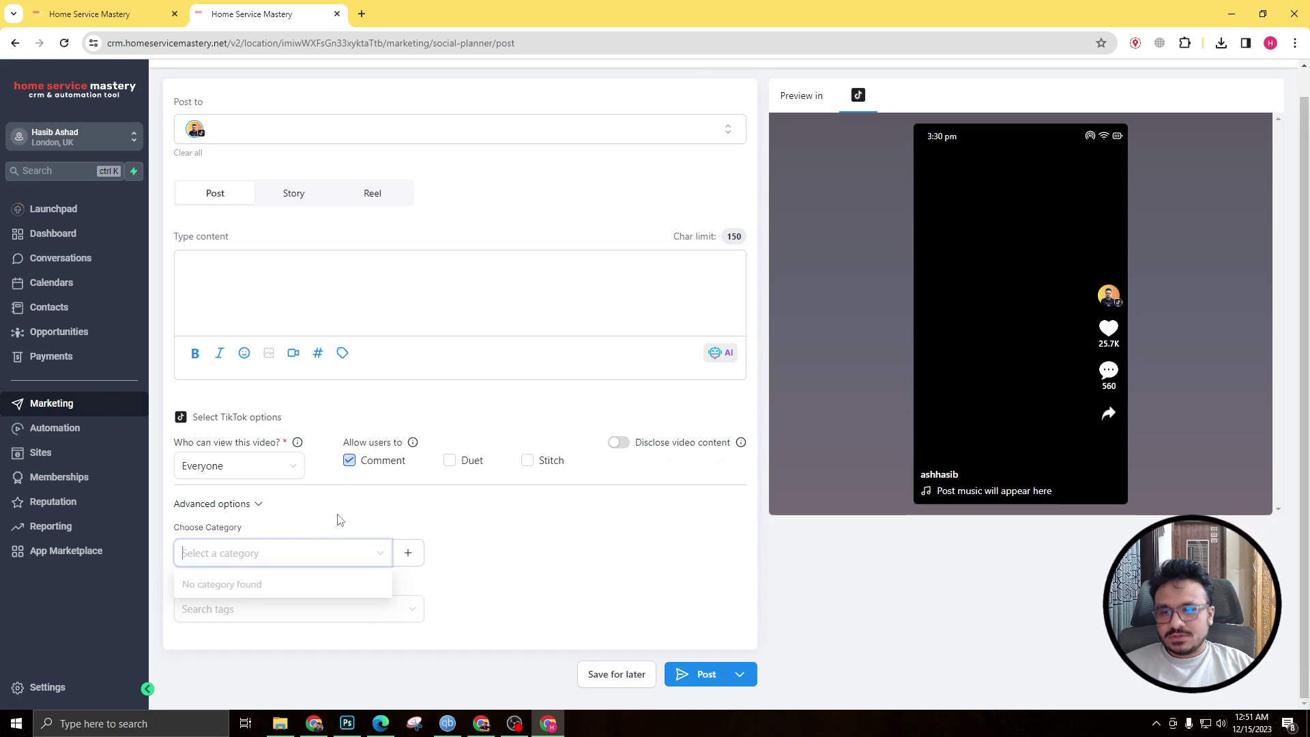
scroll(268, 509, "up", 1)
Step: Switch the target from TikTok to Instagram and make the post a Reel
left_click(259, 161)
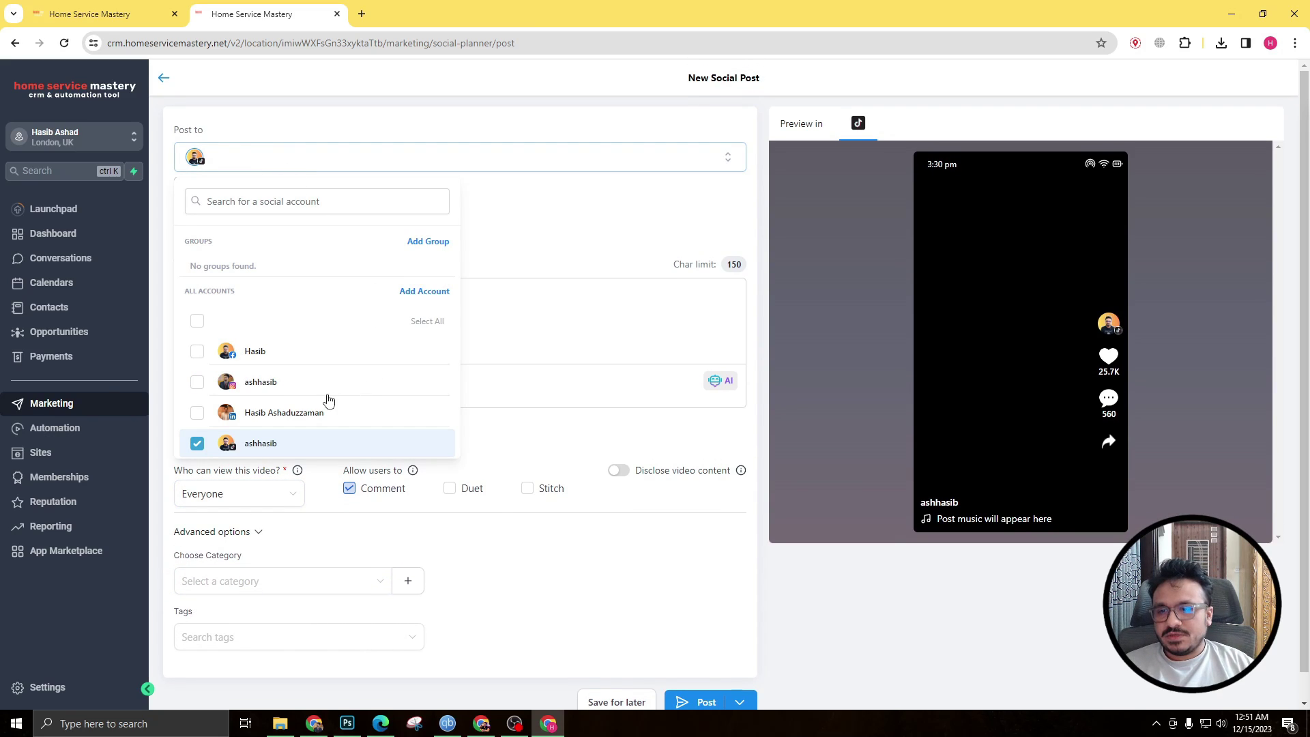
left_click(196, 445)
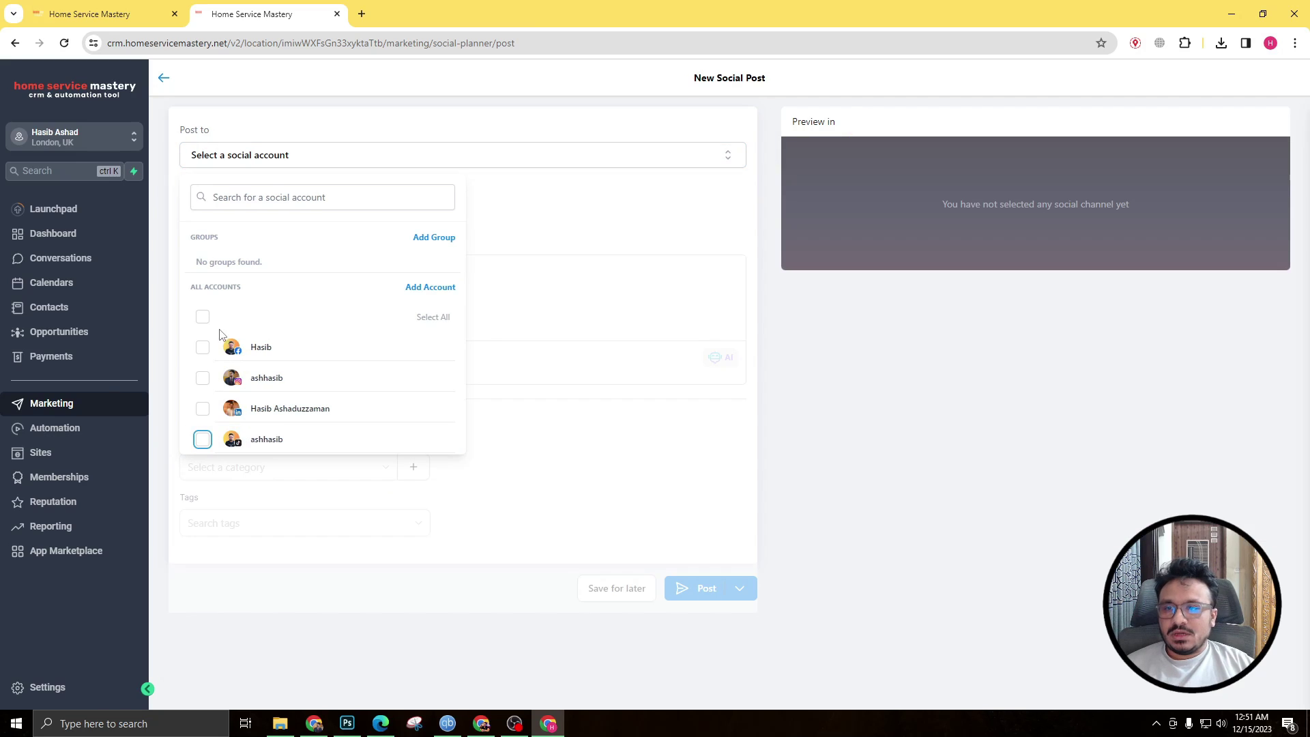
left_click(203, 377)
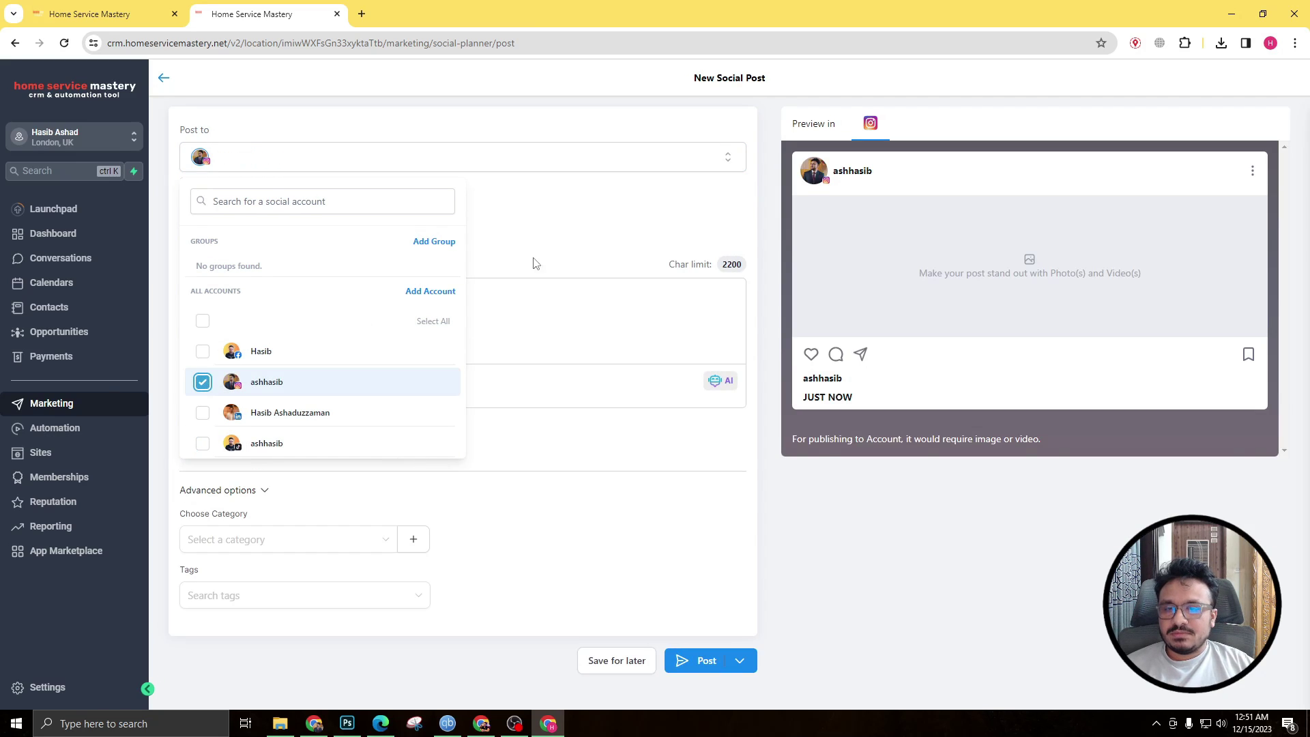
left_click(406, 293)
left_click(300, 223)
left_click(362, 223)
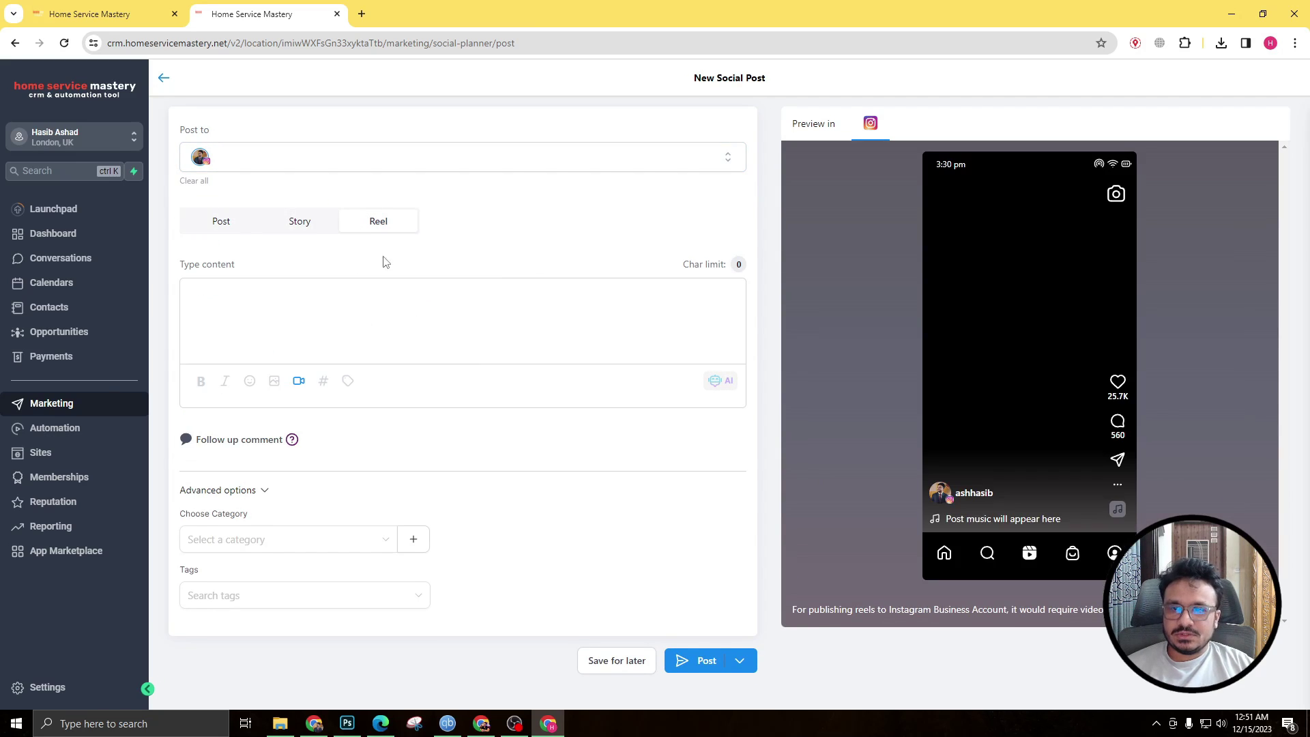
left_click(217, 164)
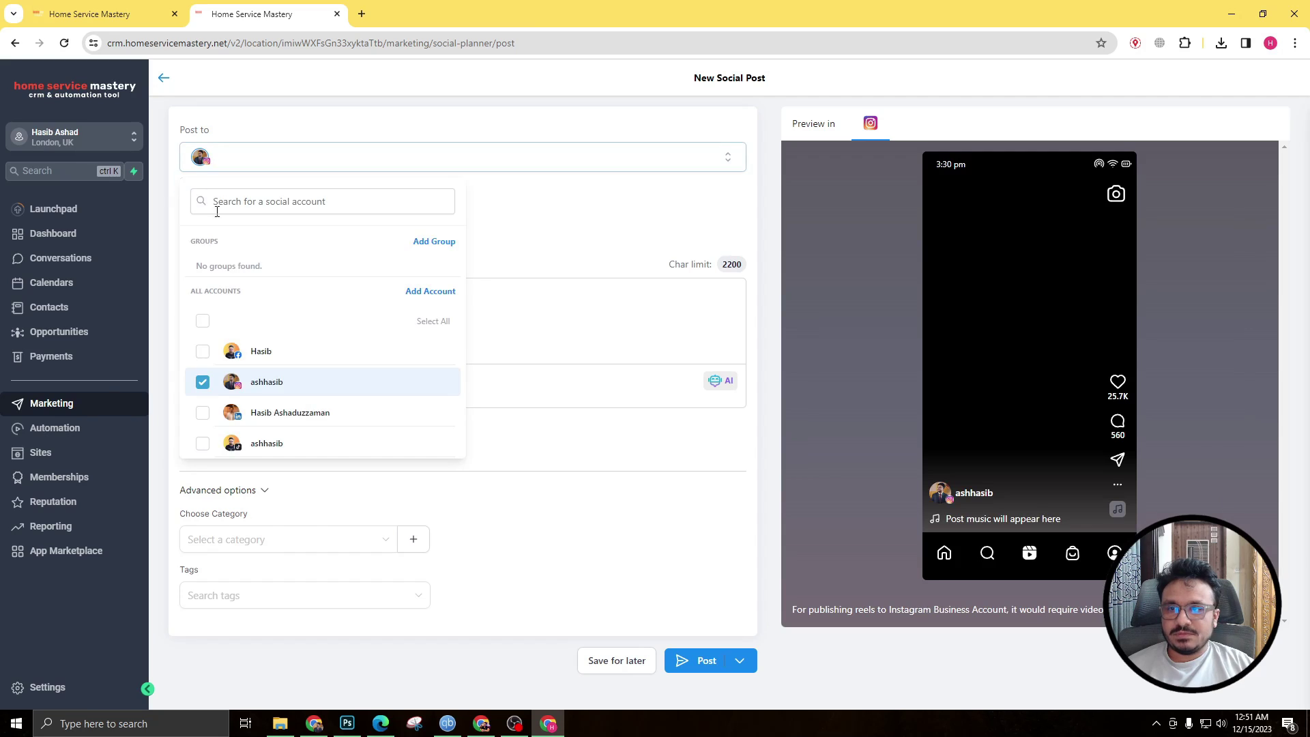
Step: Switch the post target from Instagram to the Facebook account
left_click(202, 382)
left_click(202, 351)
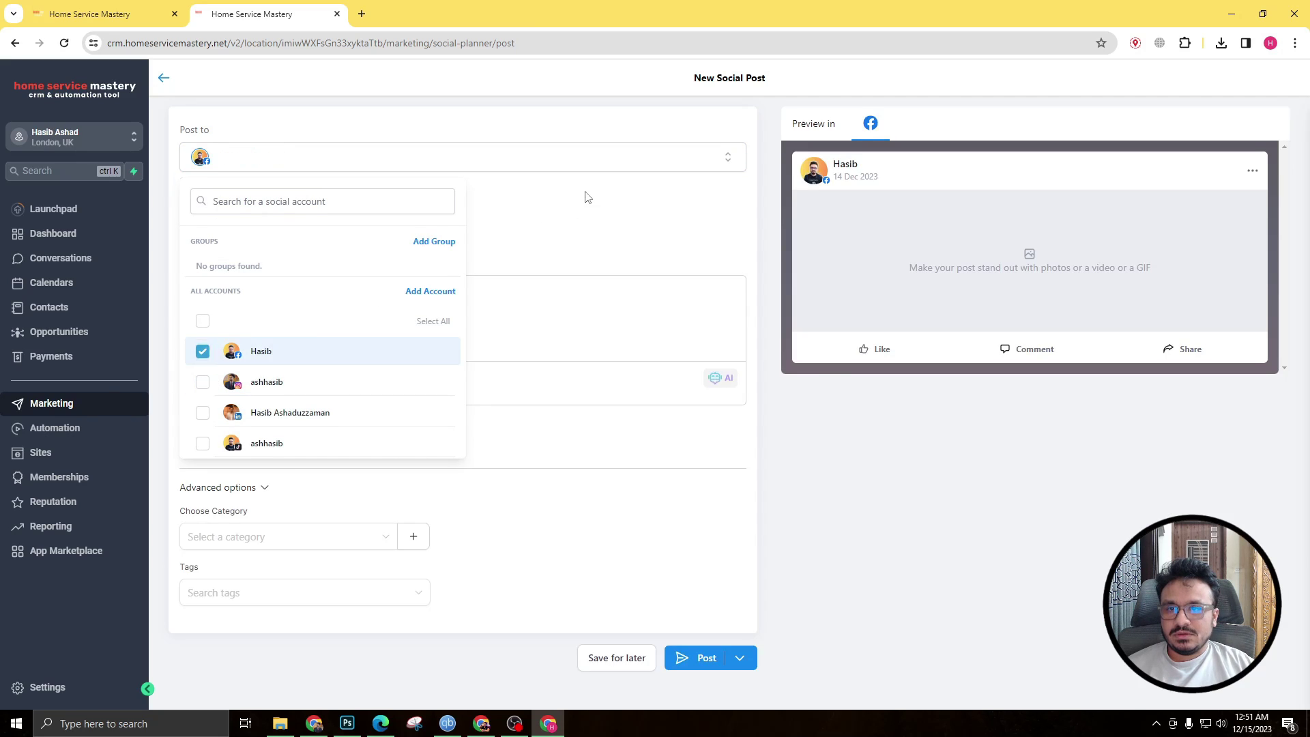
left_click(587, 198)
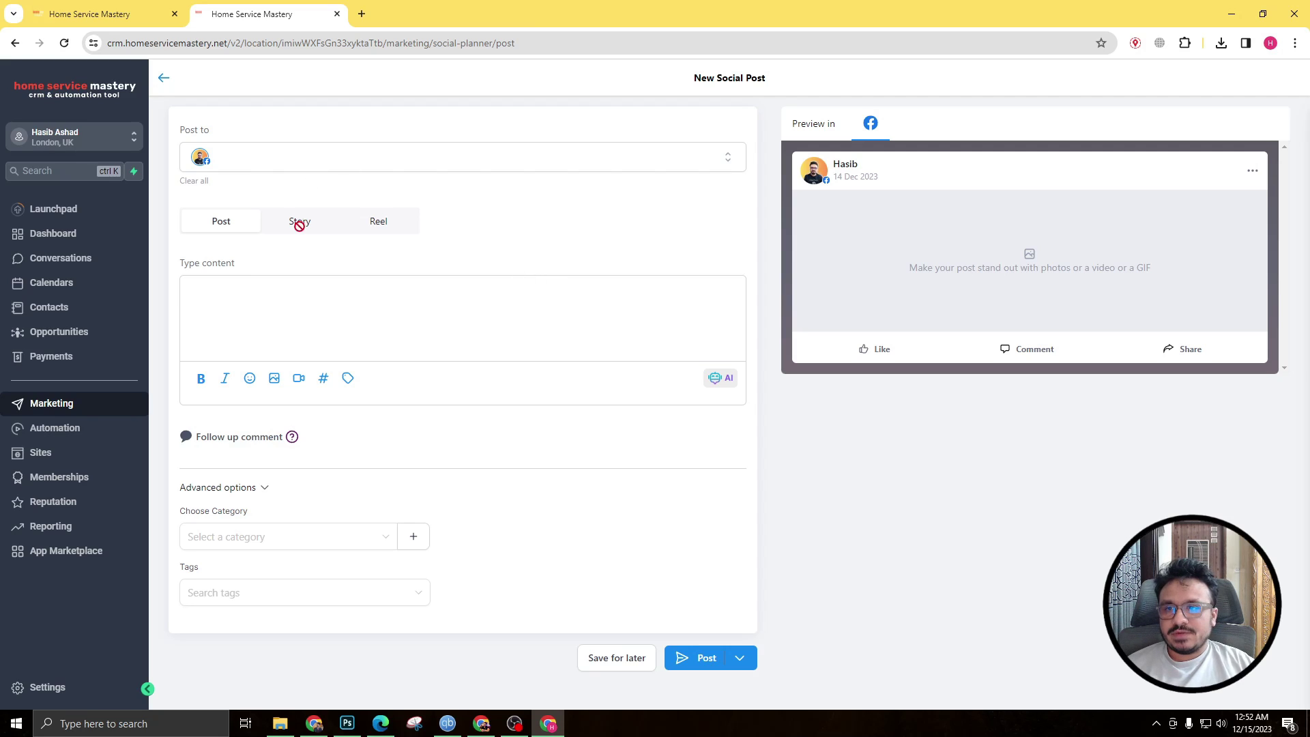
Step: Upload FREE COURSE.png into the media library
left_click(273, 379)
left_click(311, 429)
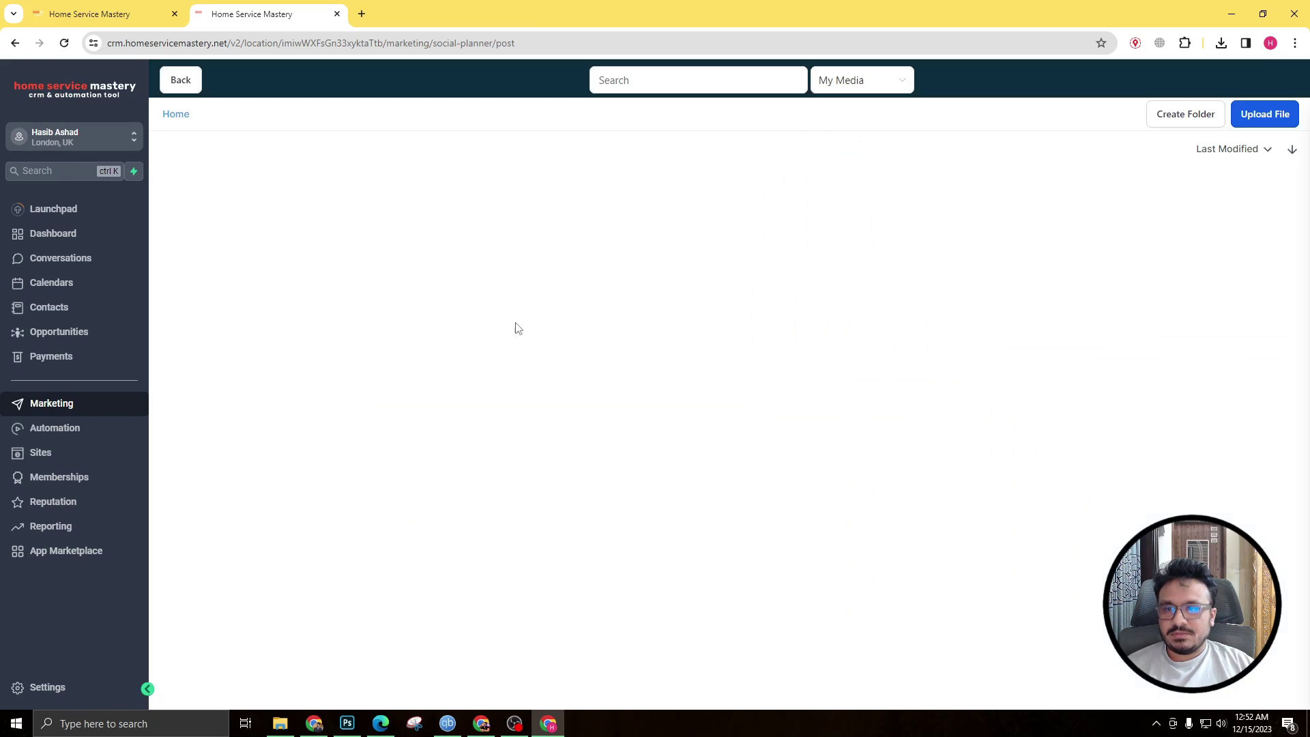
left_click(1251, 113)
double_click(271, 161)
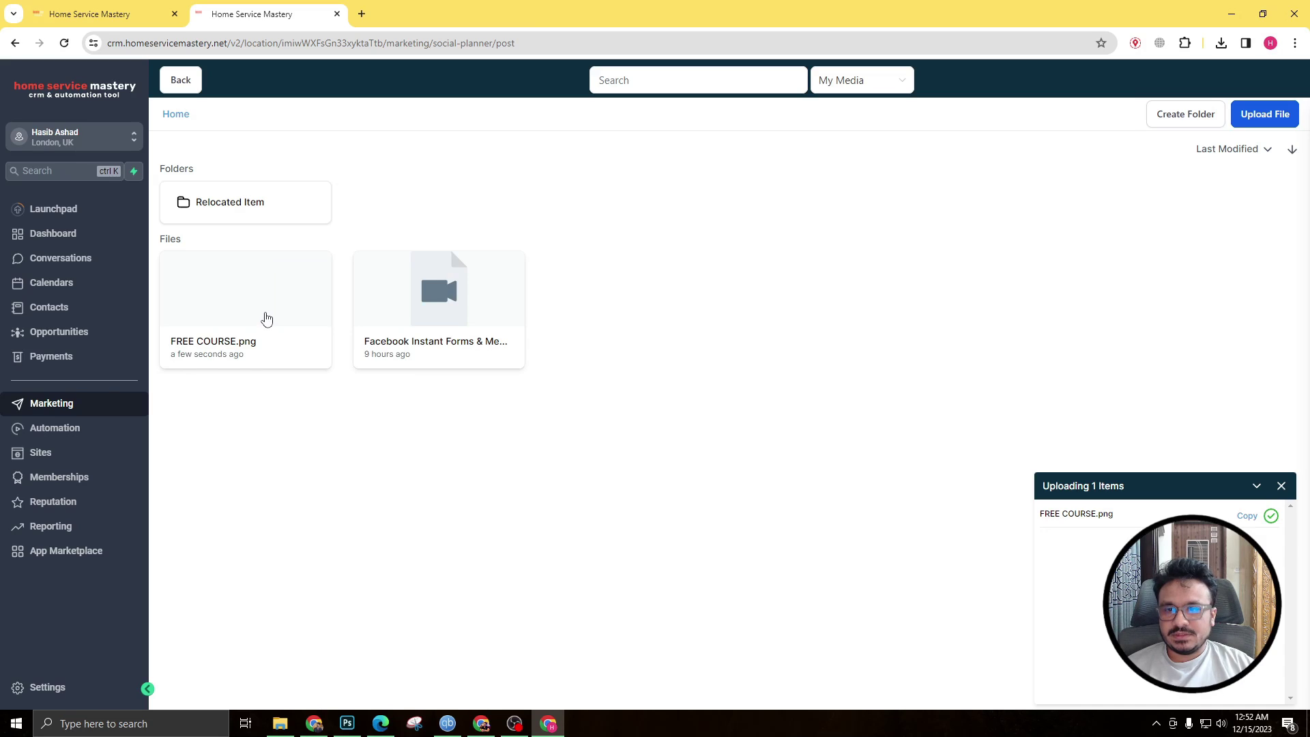
Step: Attach FREE COURSE.png and type the caption 'NEW VIDEO OUT. LINK IN BIO'
left_click(266, 317)
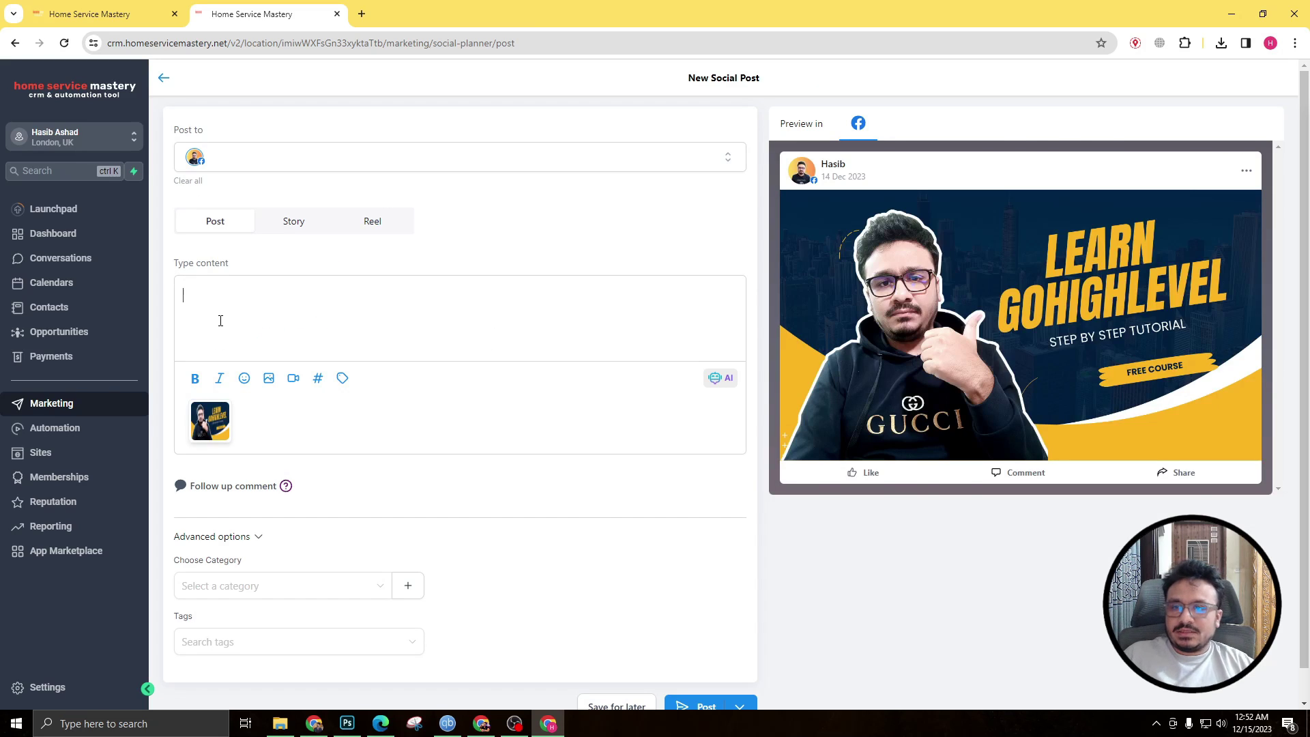
type("NEW ")
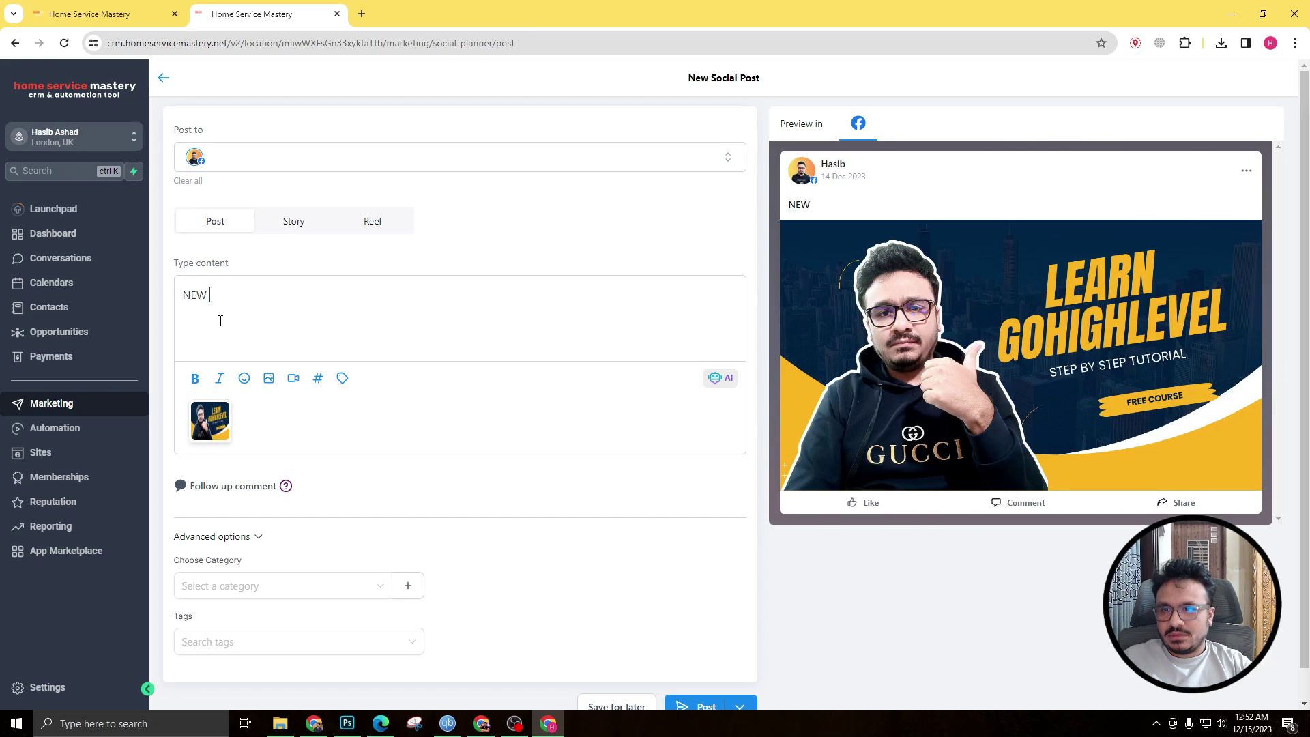
type("VIDEO OUT. LINK ")
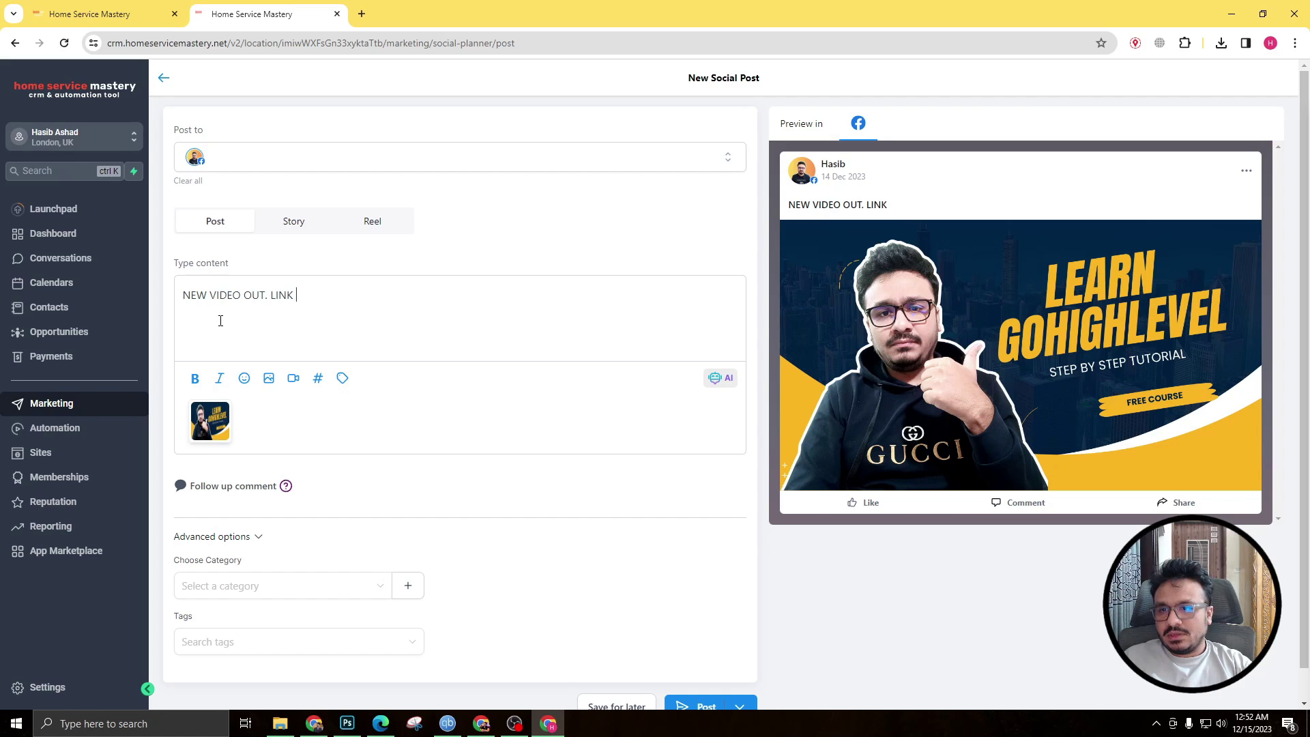
type("IN BIO")
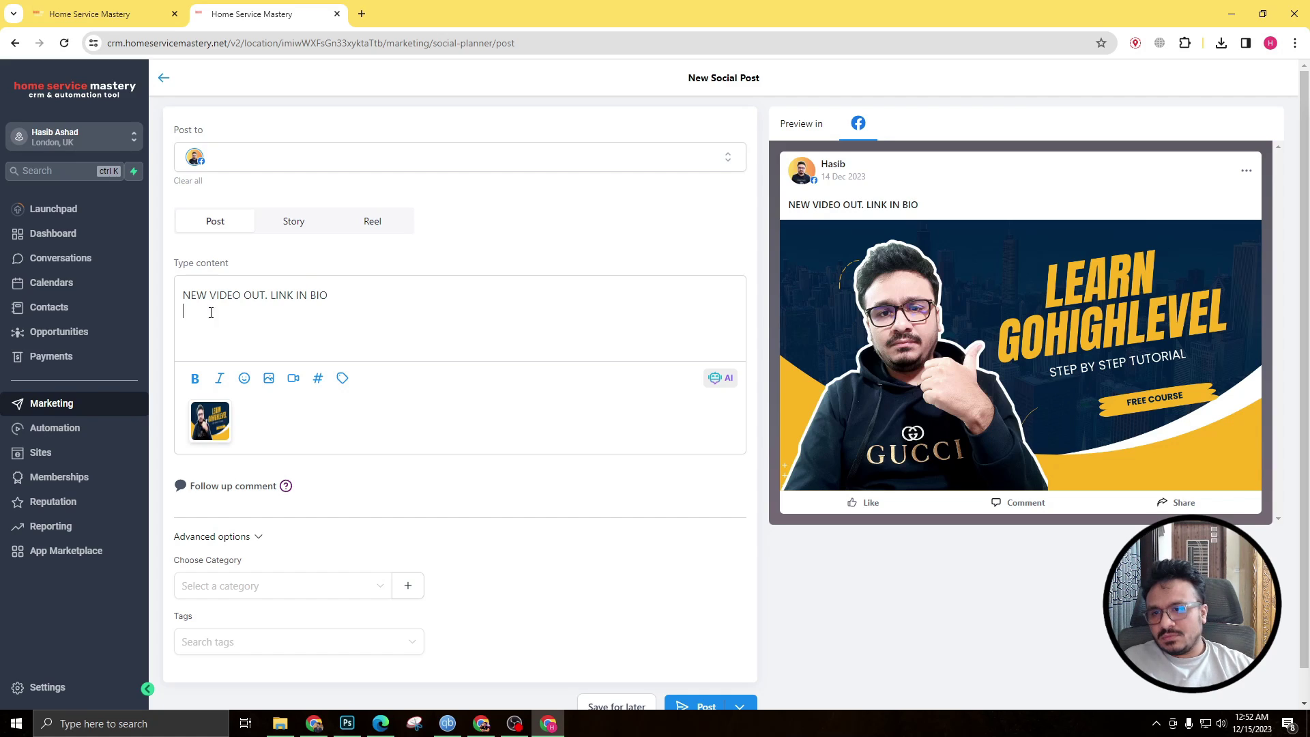
left_click(318, 378)
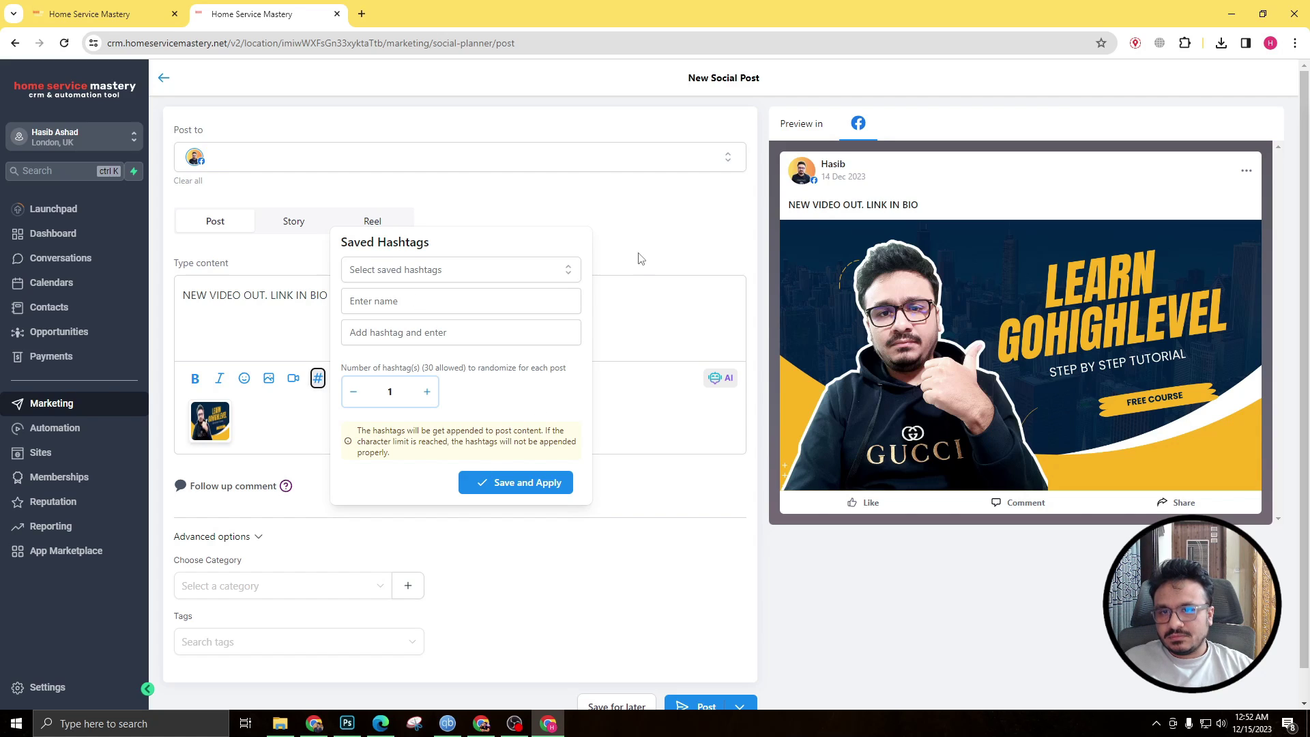
left_click(276, 346)
Step: Add #gohighlevel #ghl #gohighleveltutorials on the caption's second line
type("@")
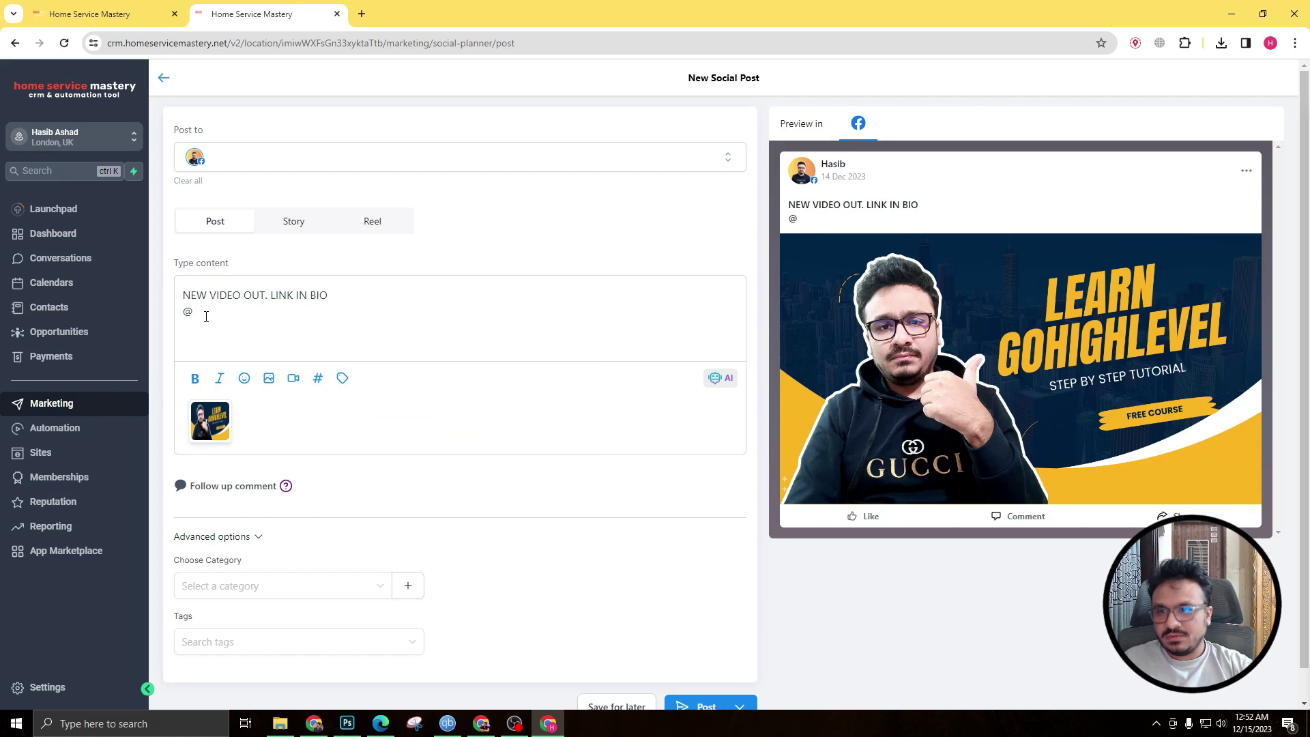
key("BackSpace")
type("#facebo")
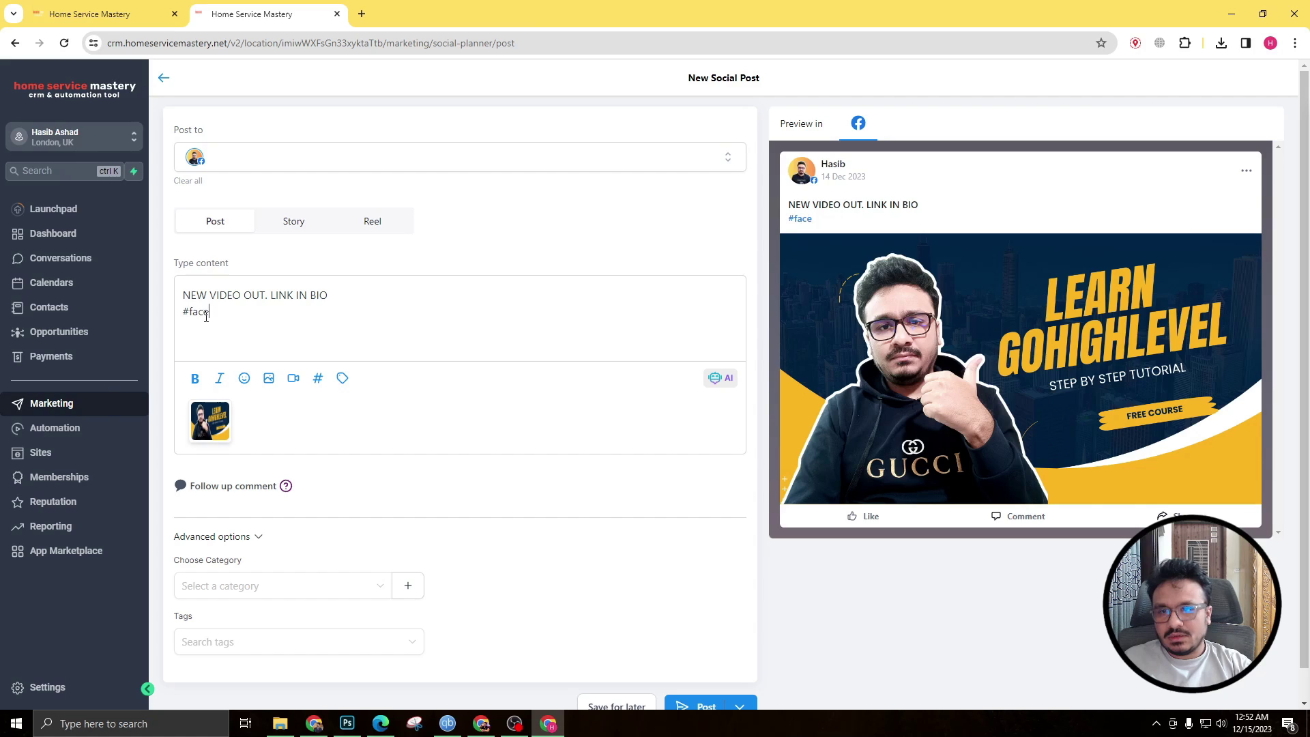
key("BackSpace")
key("BackSpace")
key("BackSpace")
key("BackSpace")
type("gohighlevel #ghl #gohighleveltutorials")
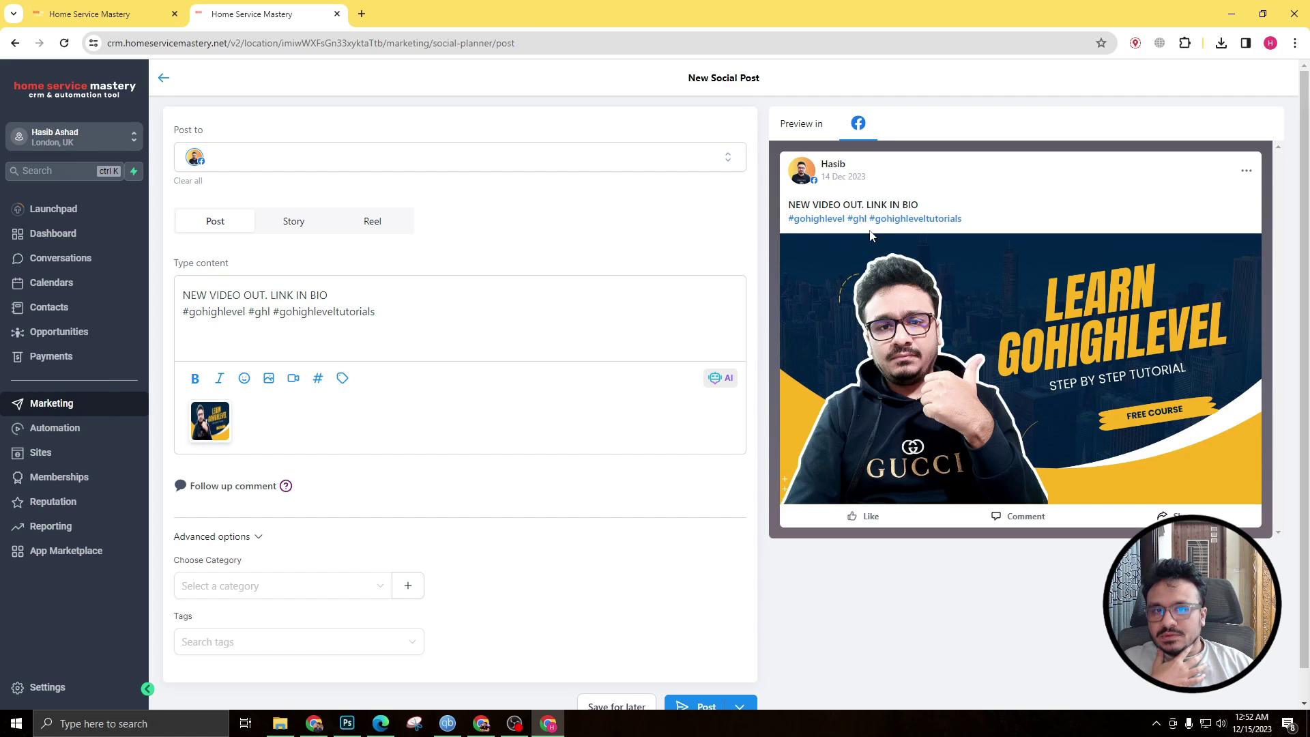
Step: Add the Instagram account and preview how the post looks on Instagram
scroll(956, 306, "down", 1)
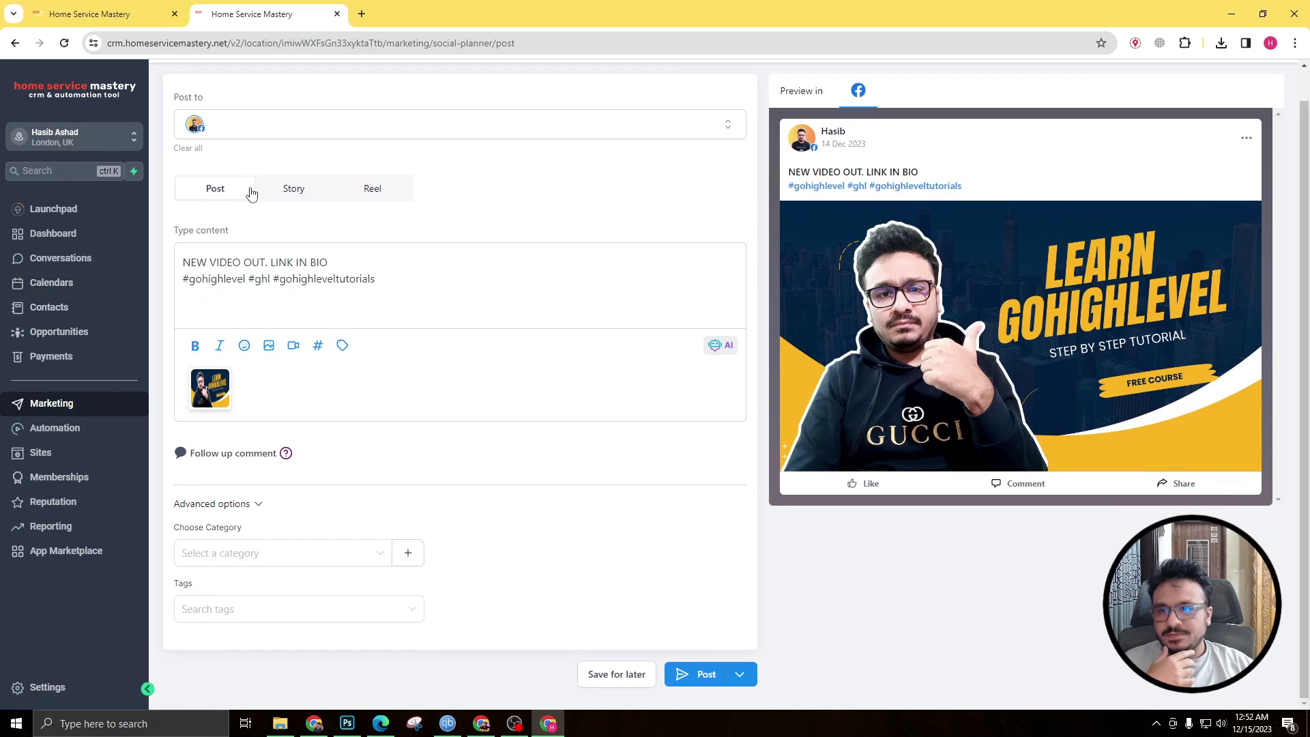
left_click(233, 134)
left_click(196, 349)
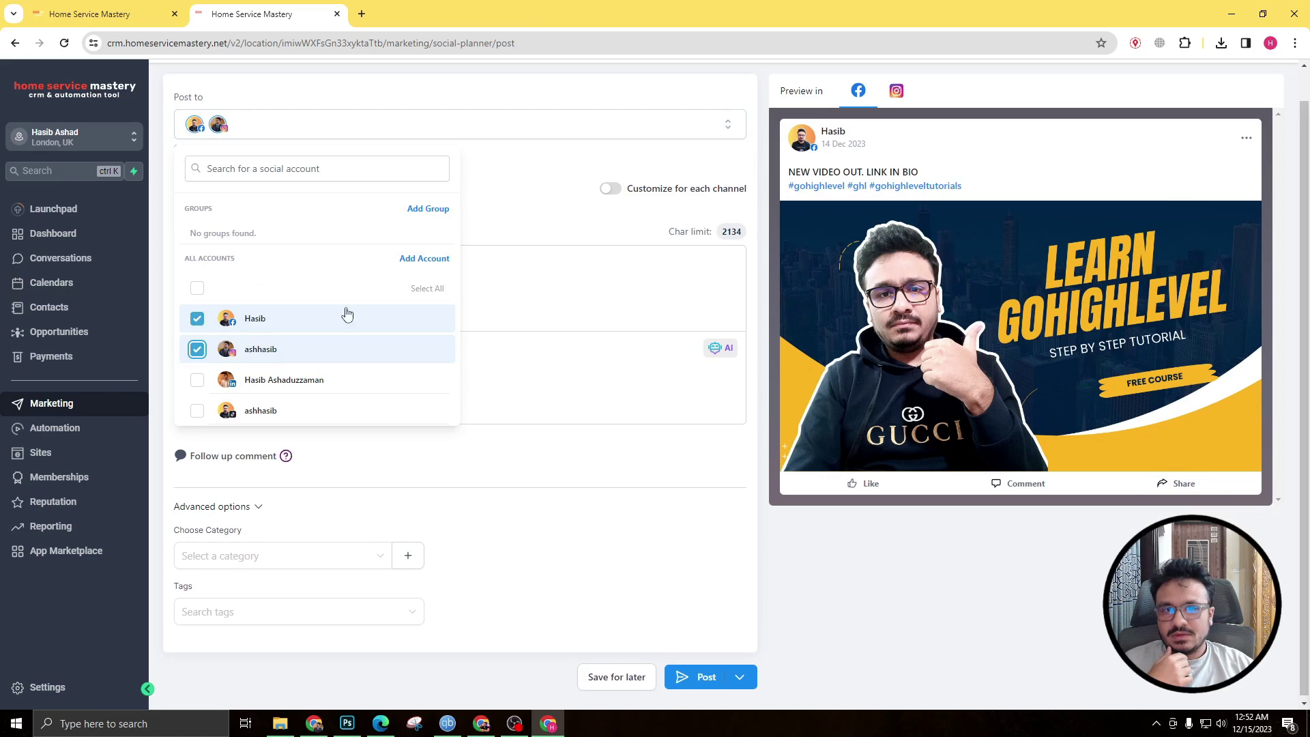
left_click(898, 88)
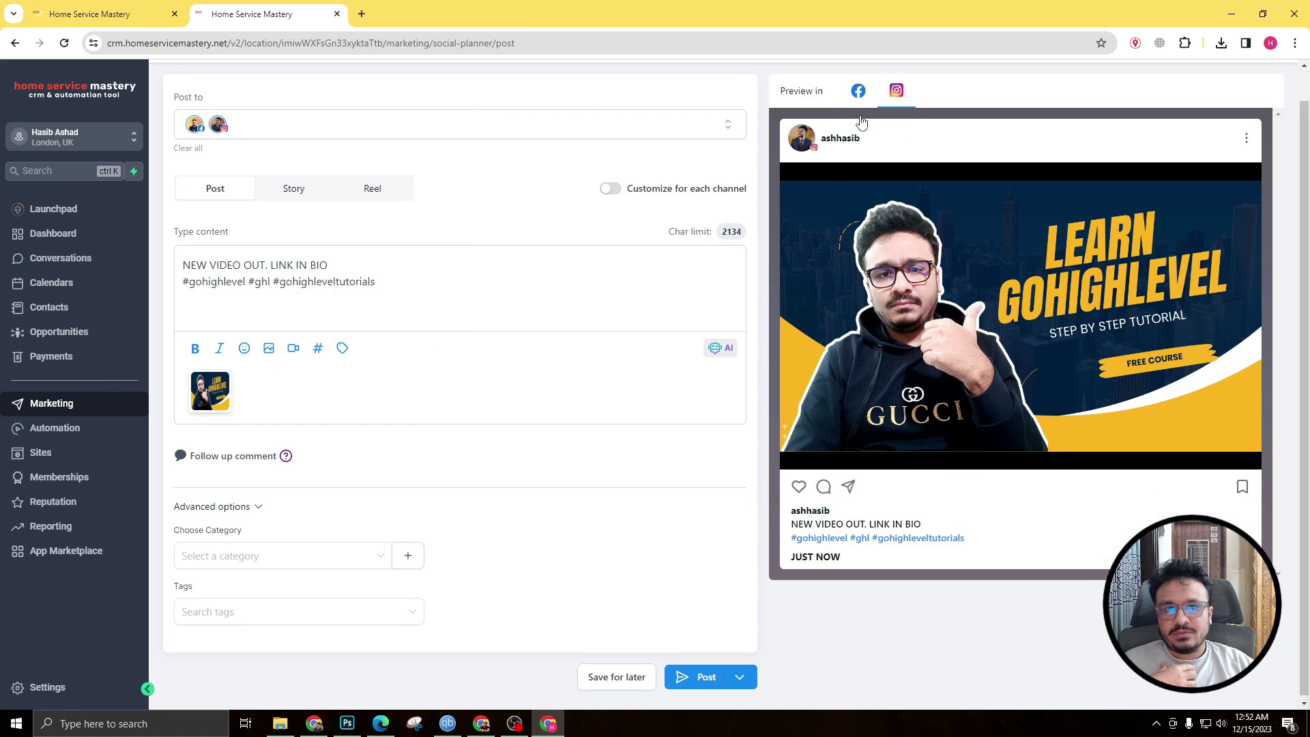
Step: Remove the Facebook account from the post's targets
scroll(948, 423, "up", 1)
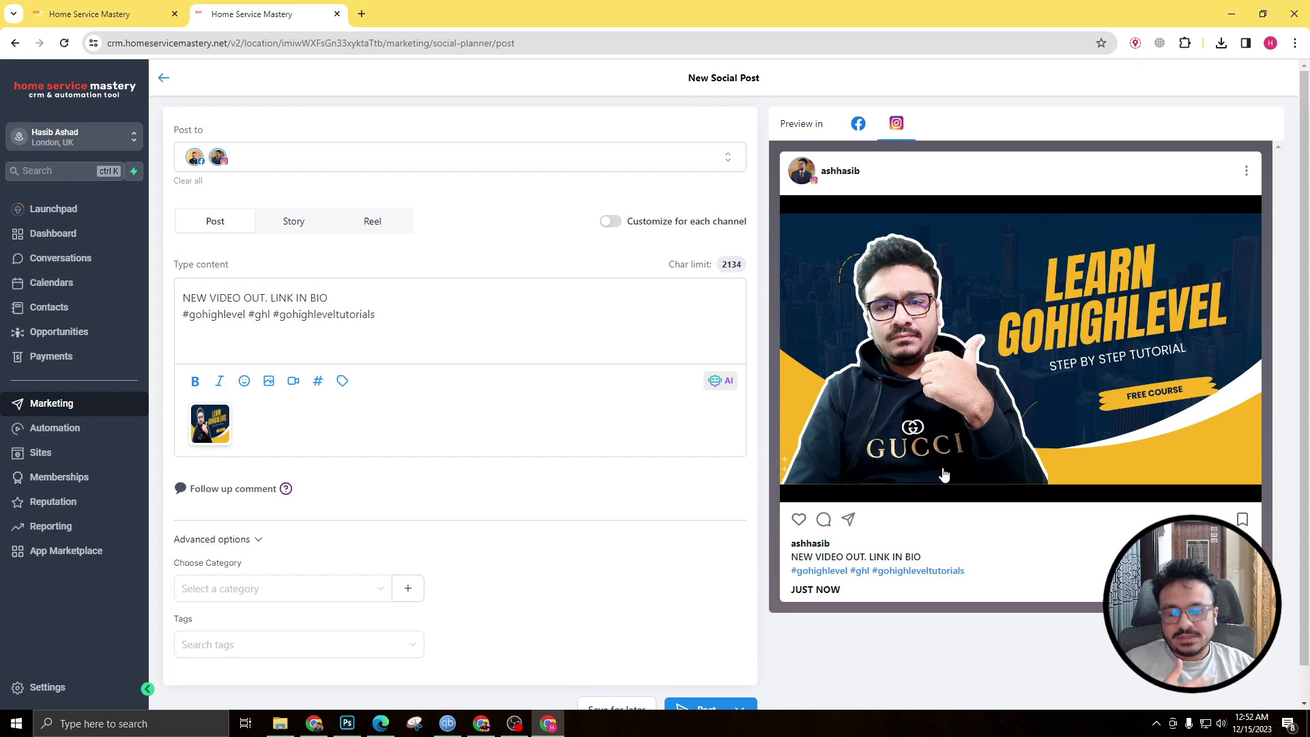
left_click(204, 166)
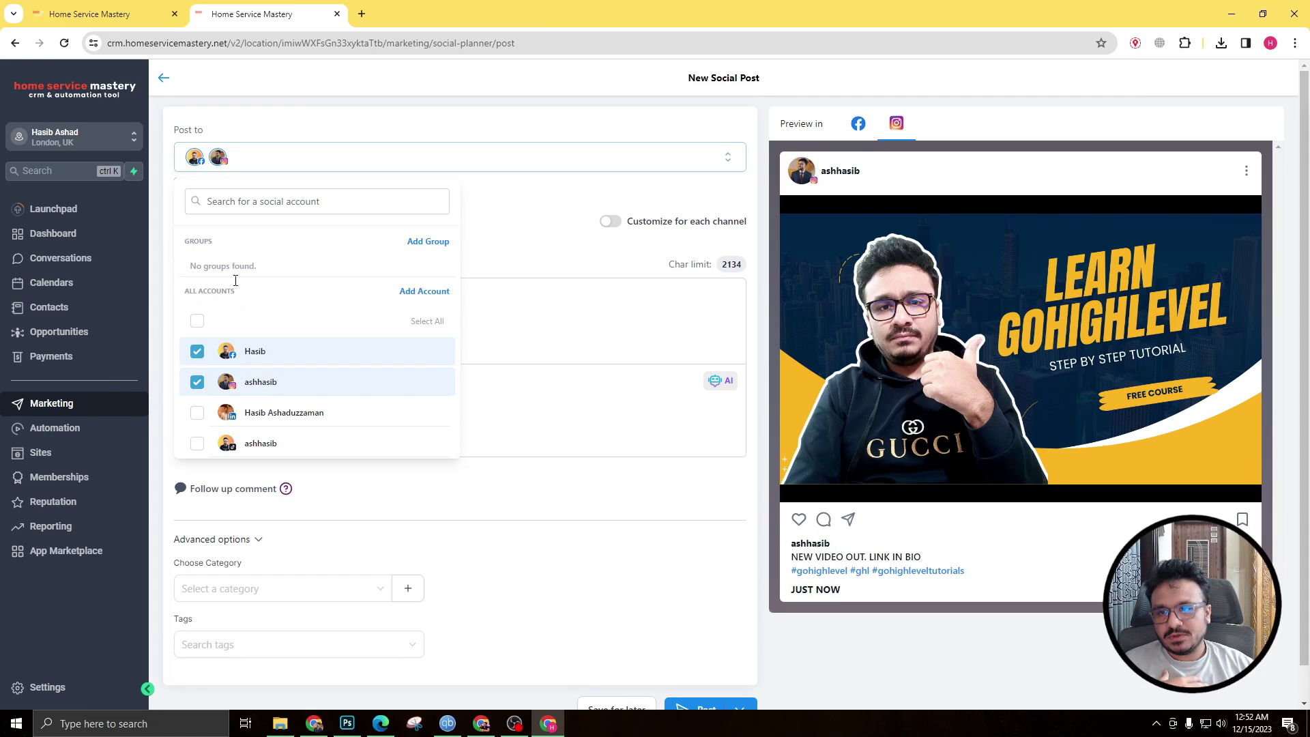
left_click(197, 350)
Step: Clear Instagram, then select all four accounts and turn on Customize for each channel
left_click(197, 382)
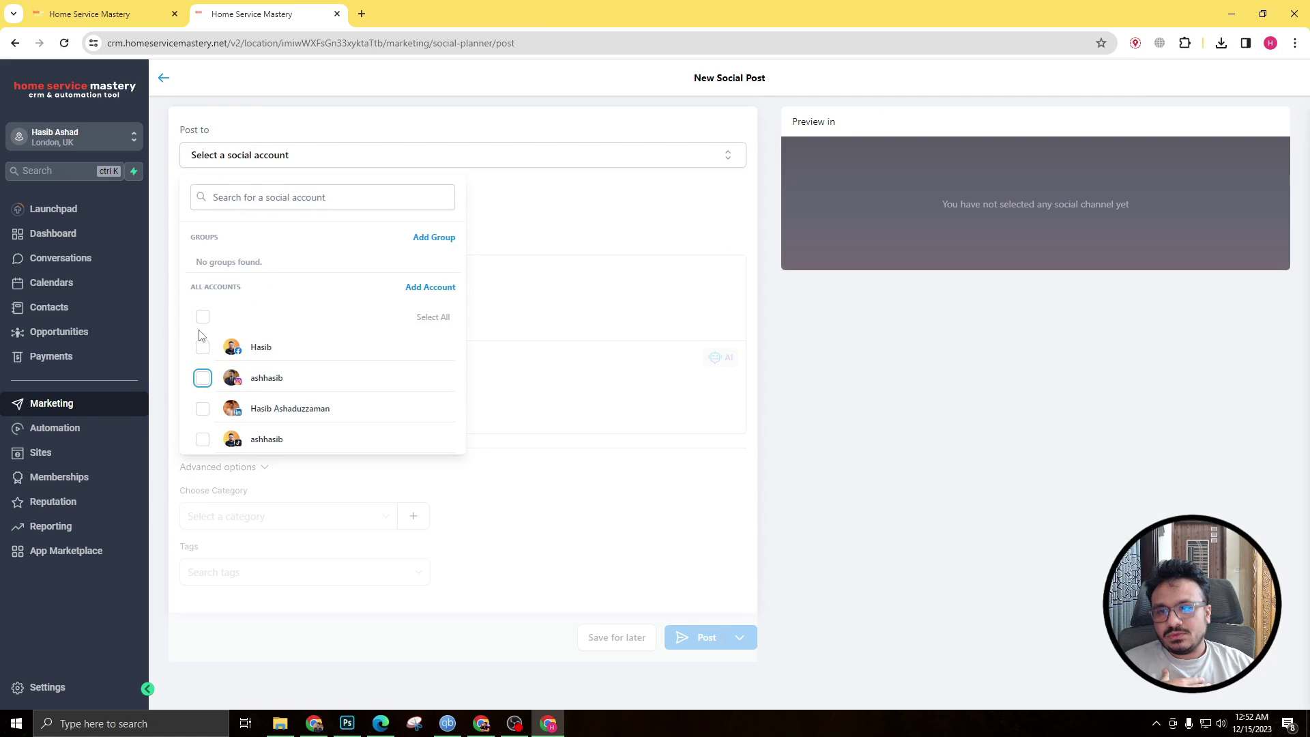
left_click(529, 228)
left_click(344, 165)
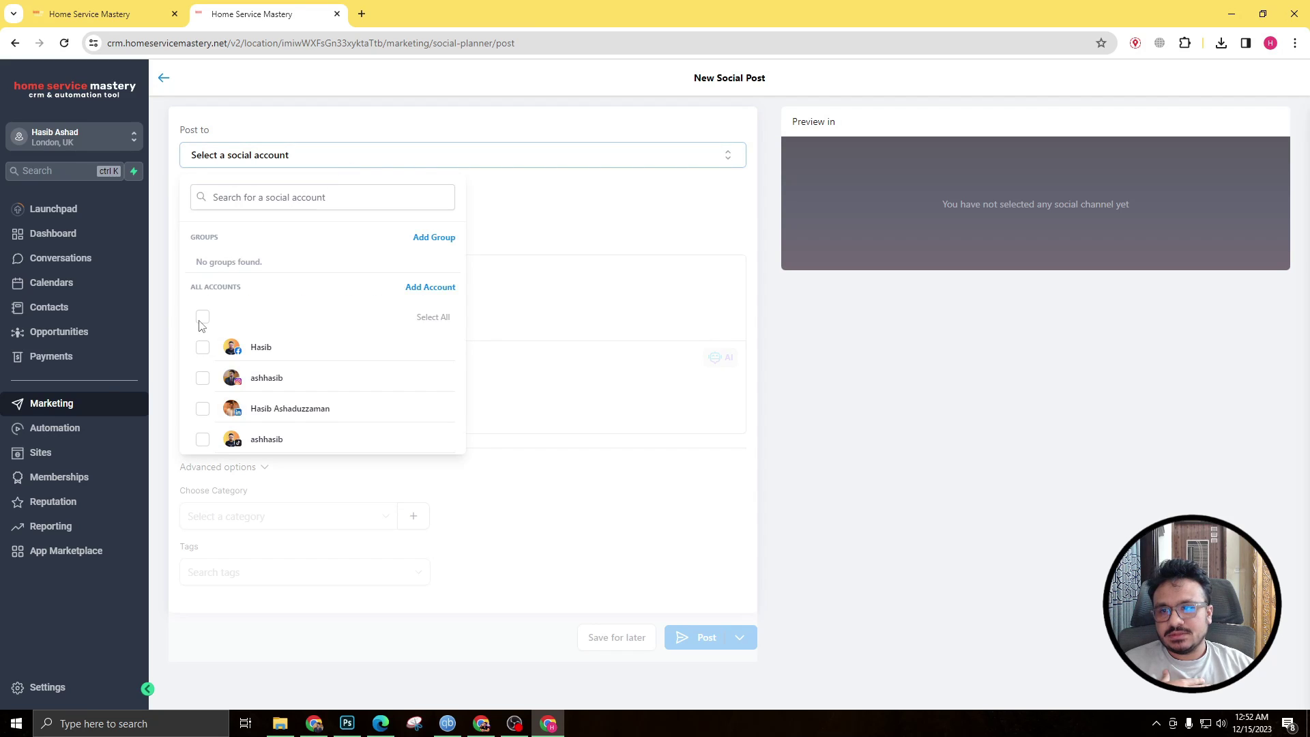
left_click(202, 316)
left_click(674, 215)
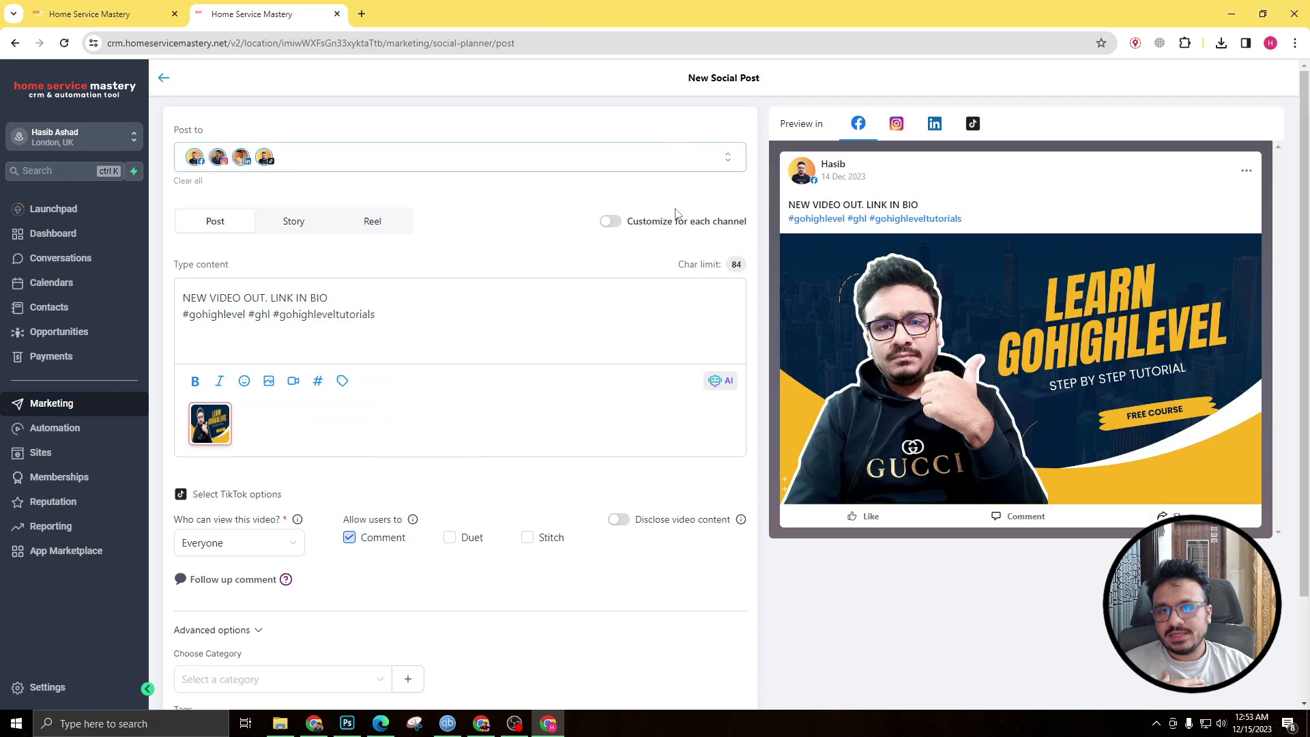
left_click(607, 223)
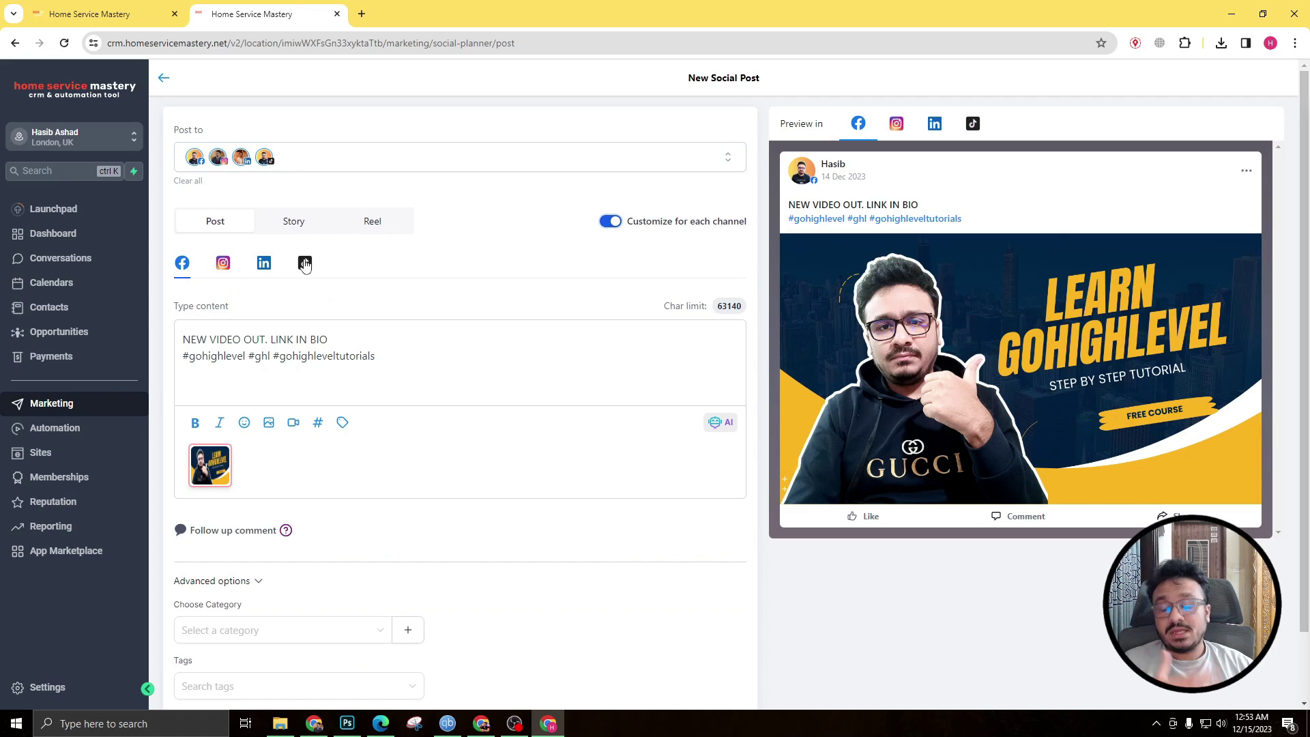
Step: Make the Instagram caption end 'LINK IN BIO!', checking Facebook's caption stays unchanged
left_click(225, 274)
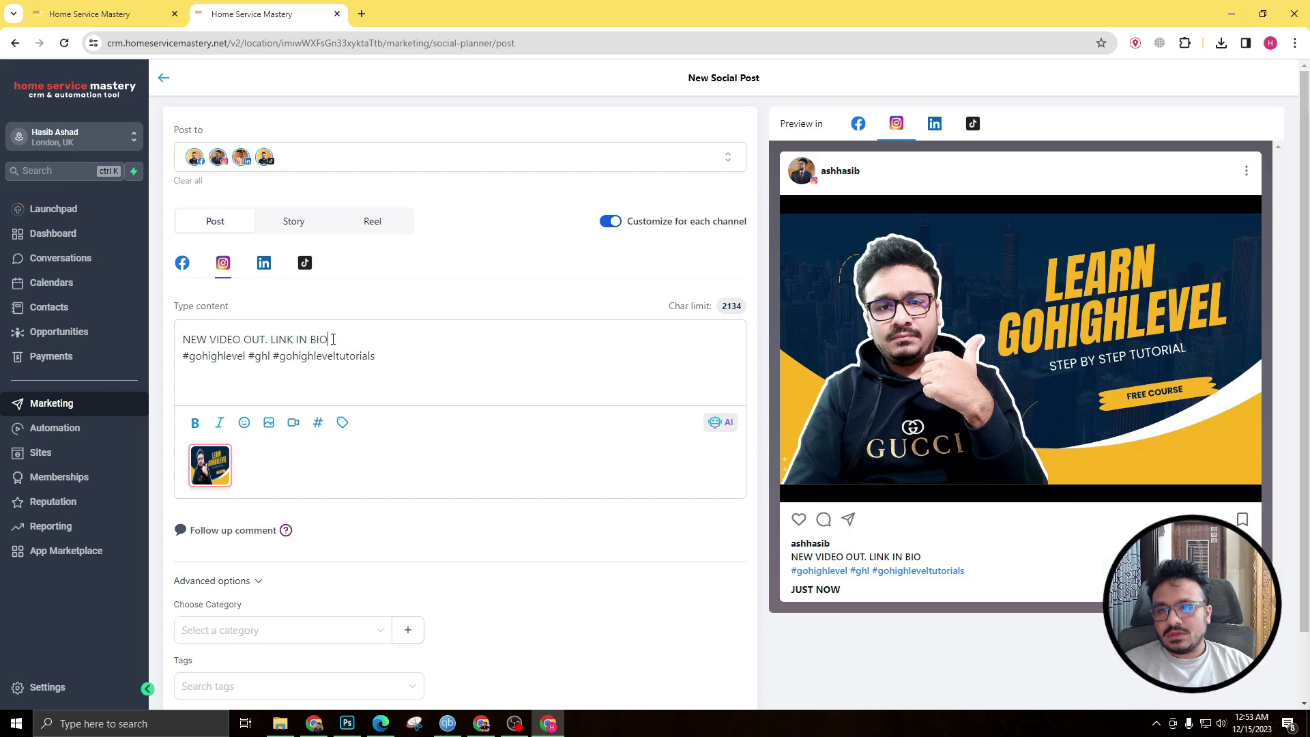
left_click_drag(332, 339, 183, 332)
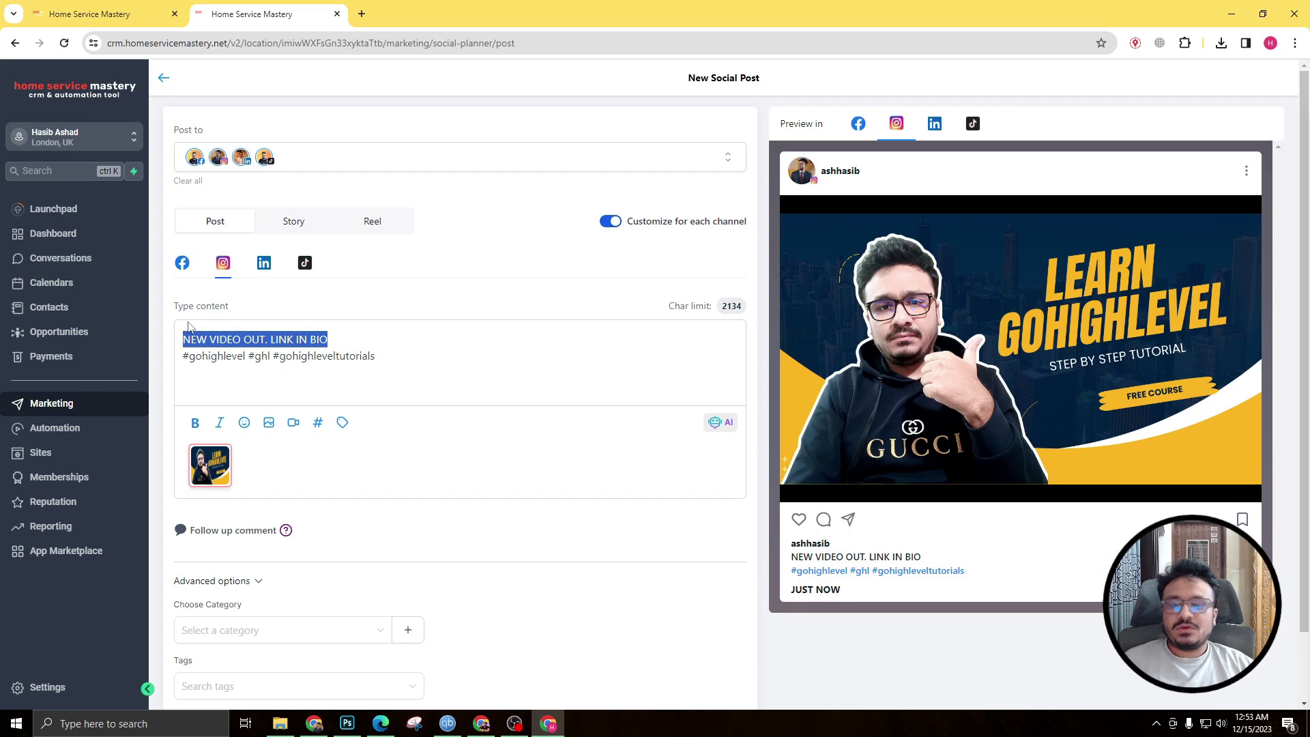
left_click(202, 331)
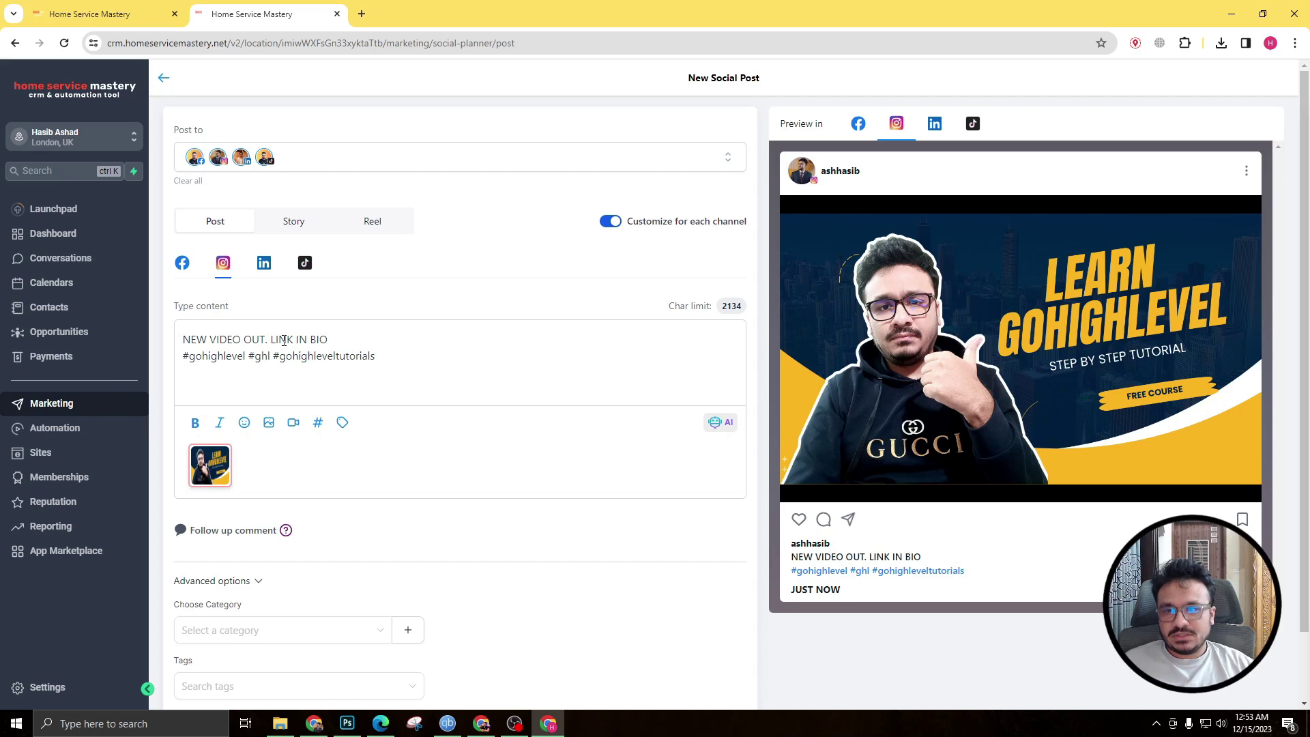
type("!@")
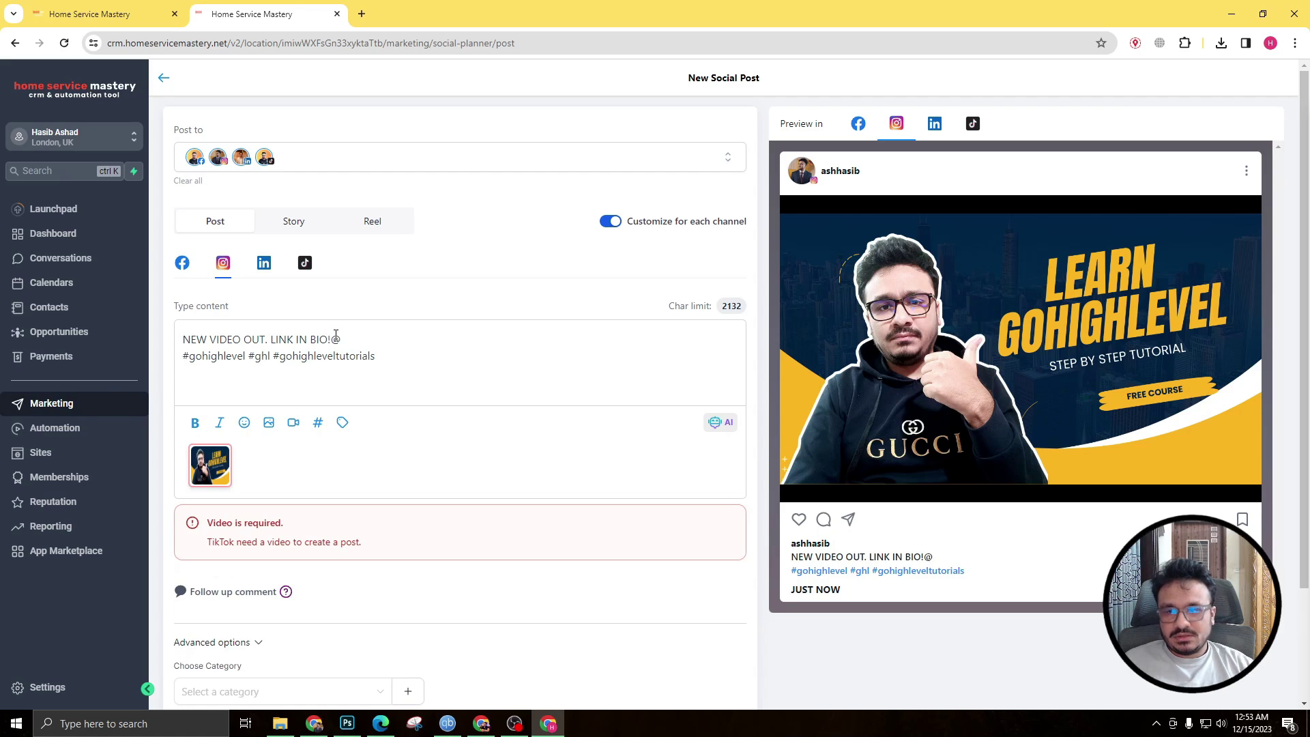
key("BackSpace")
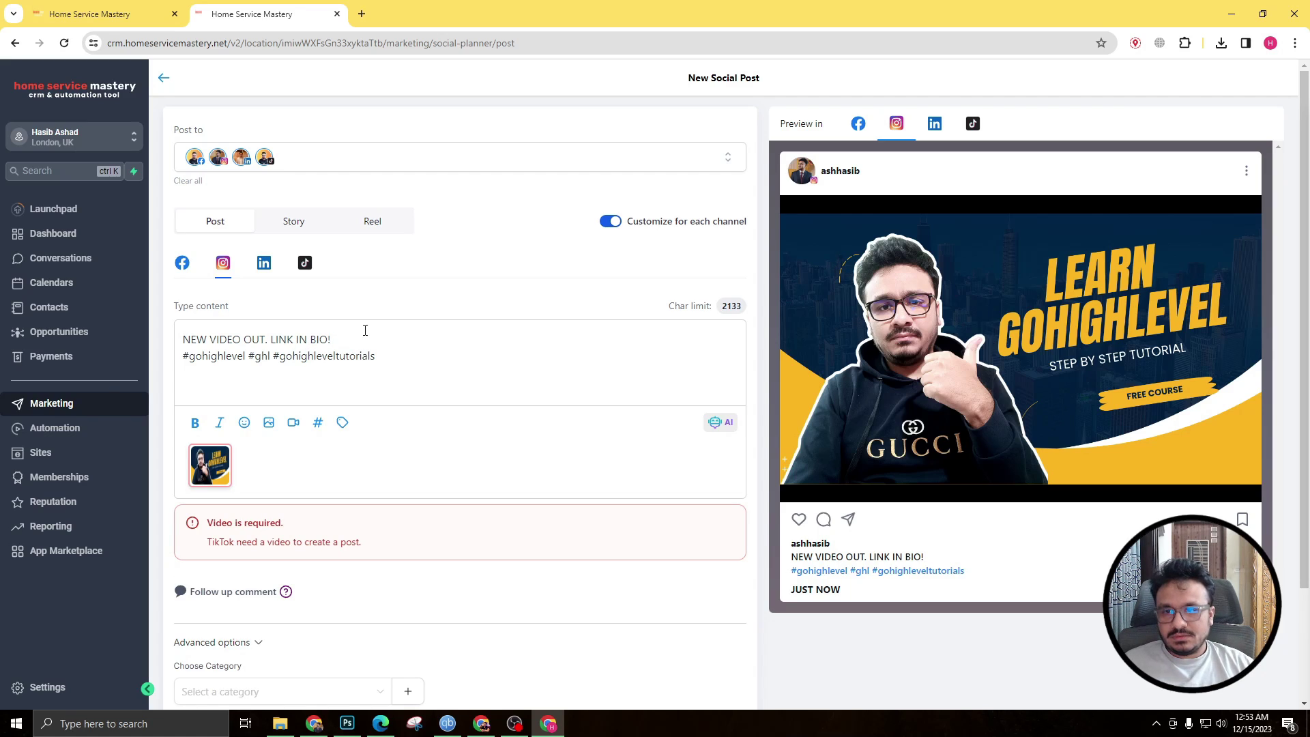
left_click(182, 264)
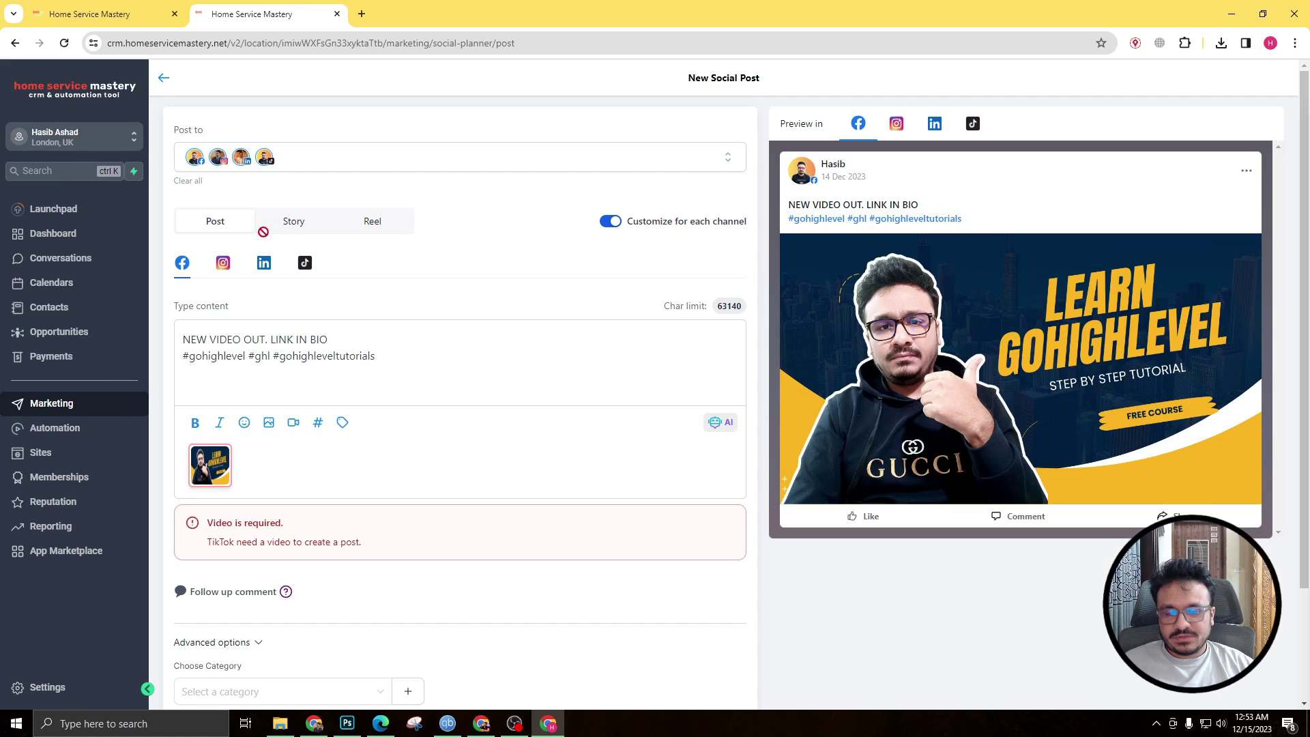
left_click(223, 272)
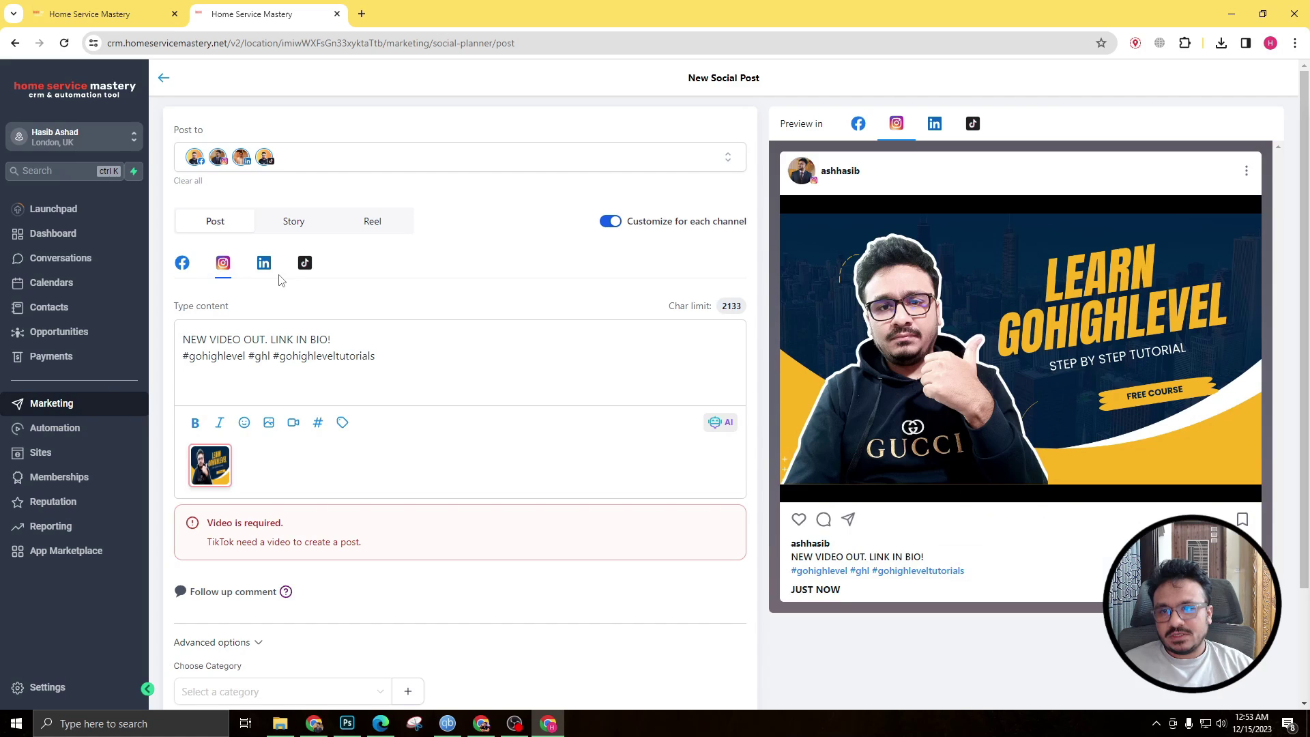
Step: Untick the TikTok account, leaving Facebook, Instagram and LinkedIn as targets
left_click(265, 158)
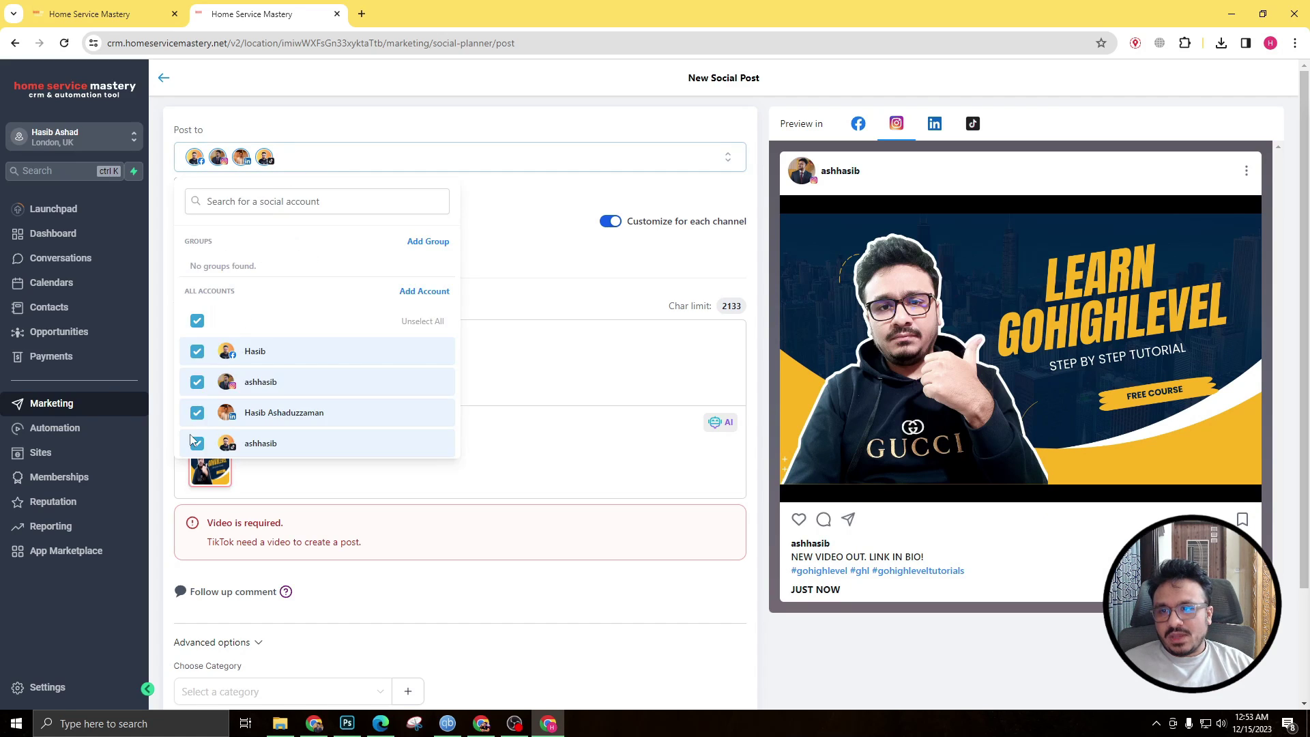
left_click(195, 444)
left_click(467, 152)
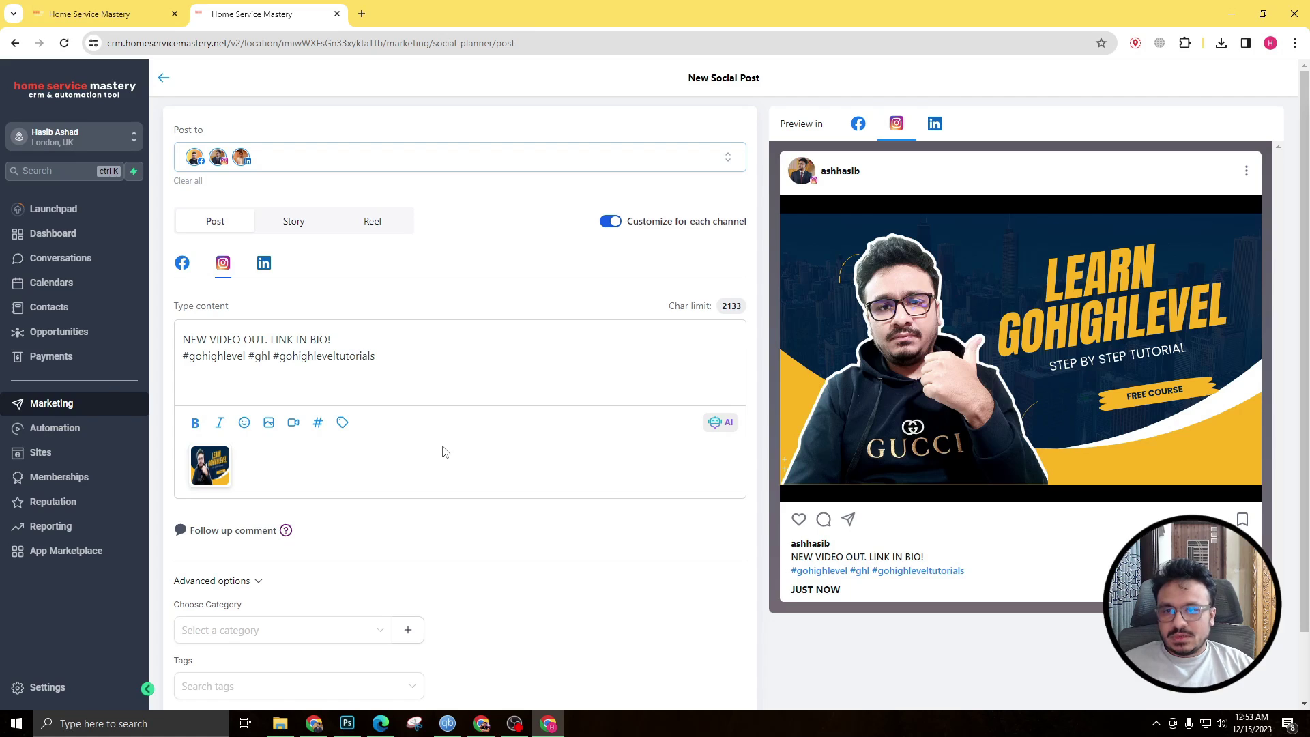
scroll(445, 451, "down", 1)
scroll(377, 442, "up", 1)
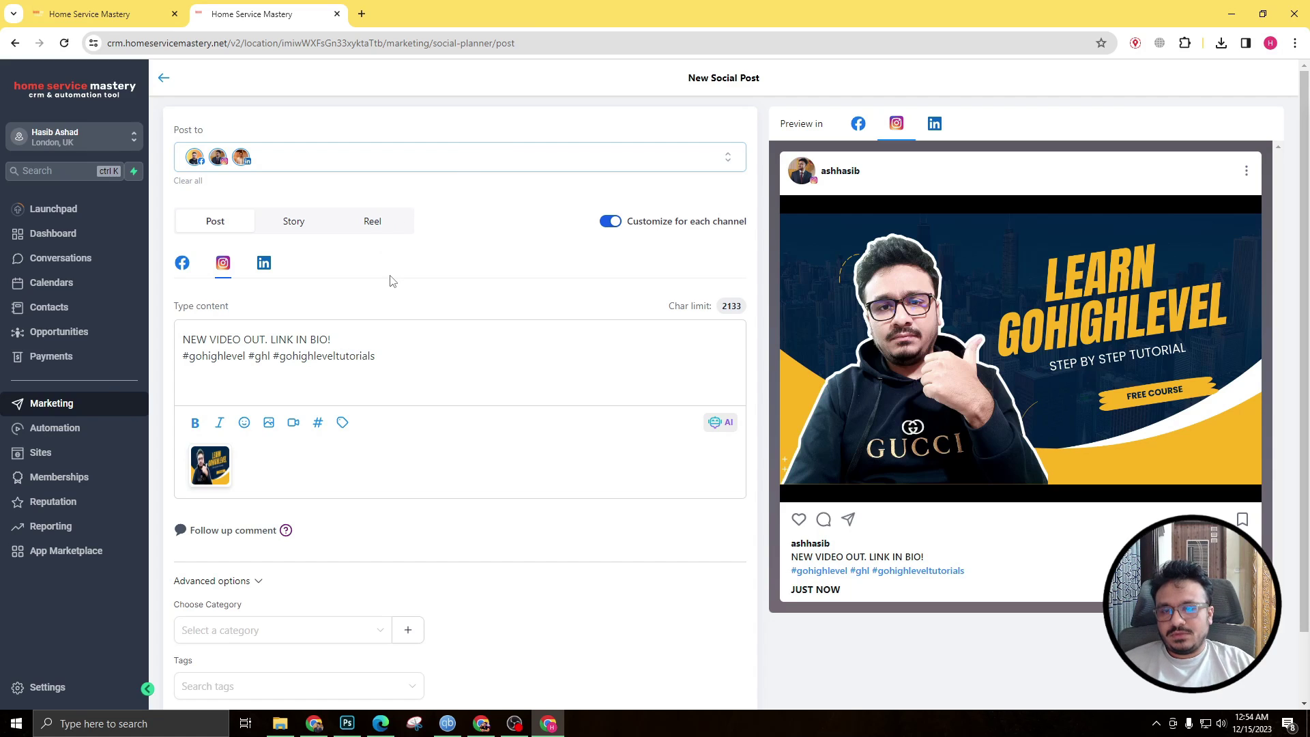
Step: Delete the draft post via the Post arrow menu and confirm the deletion
scroll(465, 363, "down", 1)
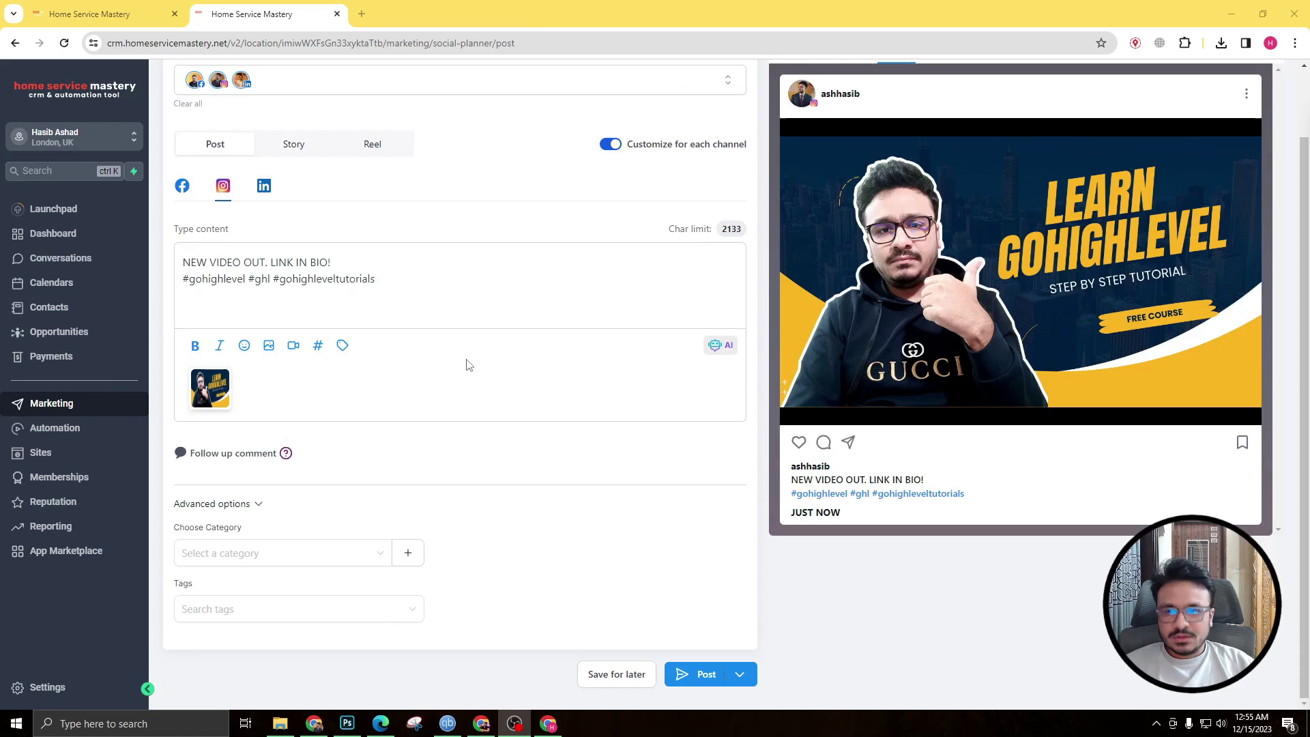
scroll(473, 360, "up", 1)
scroll(477, 307, "down", 1)
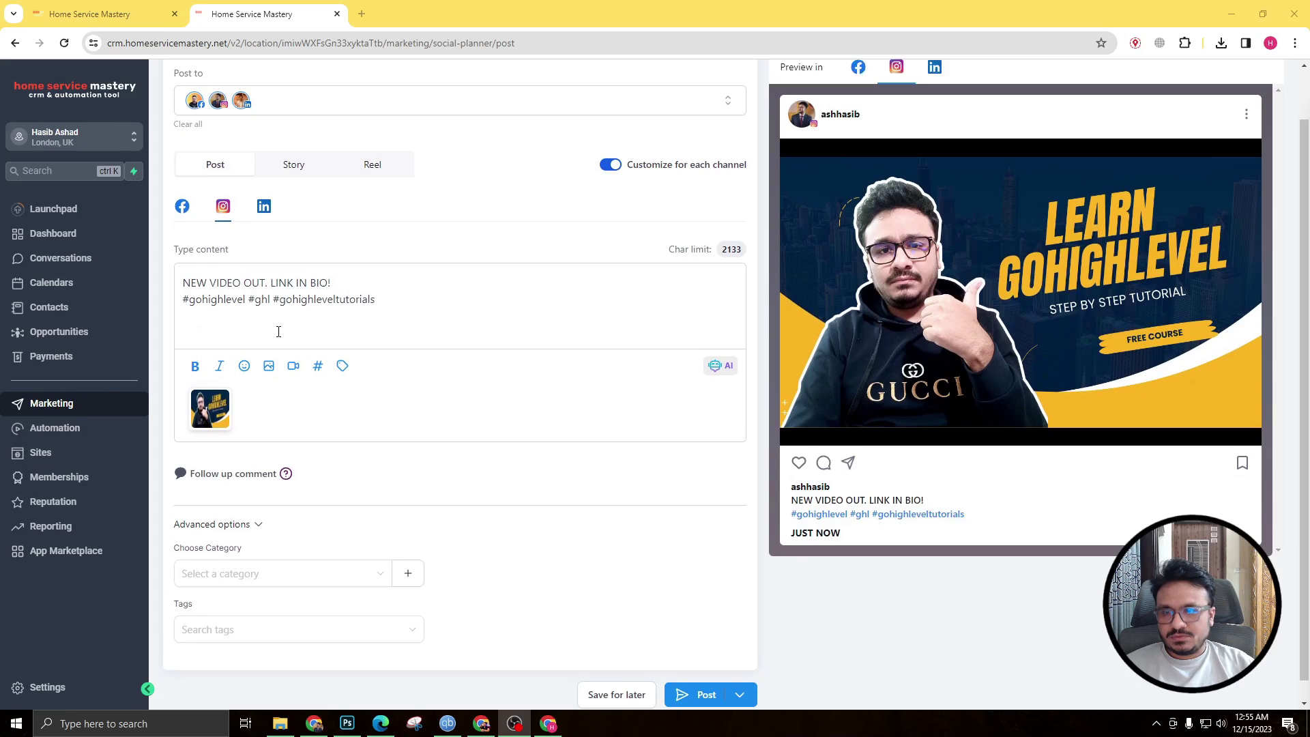
left_click(739, 674)
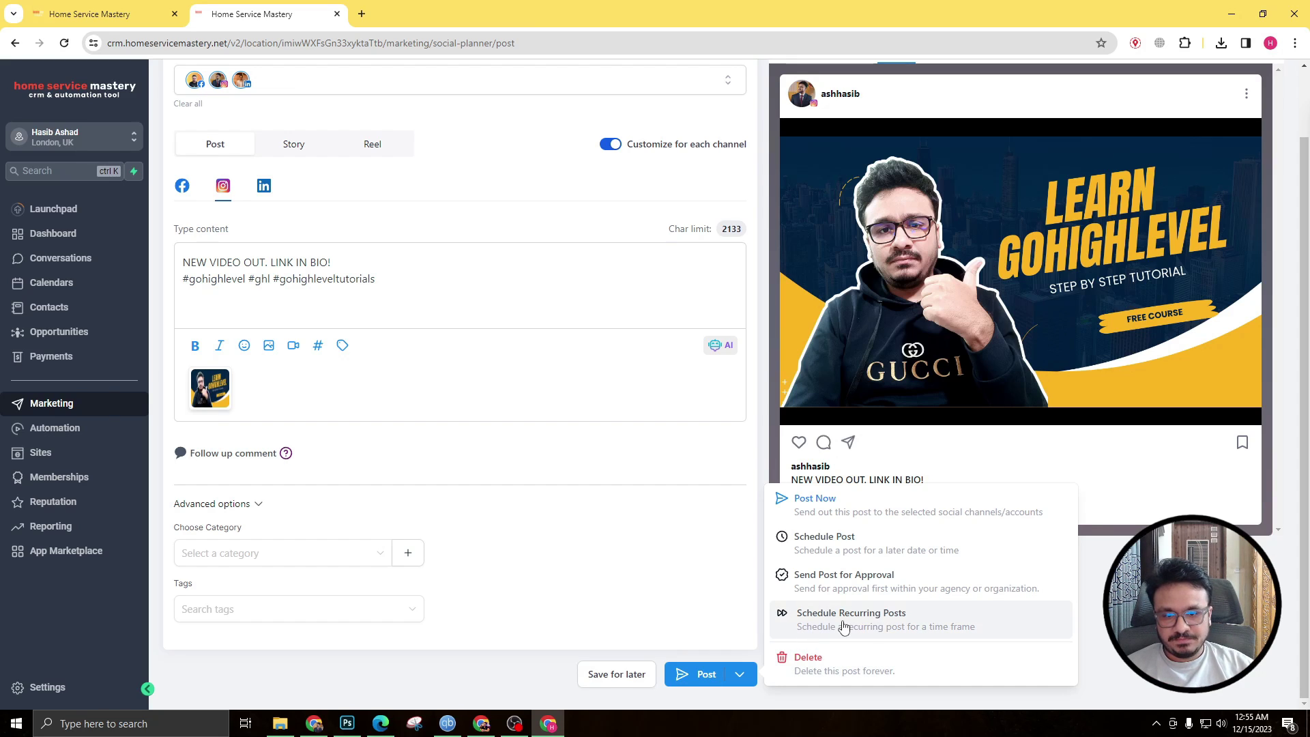
left_click(805, 660)
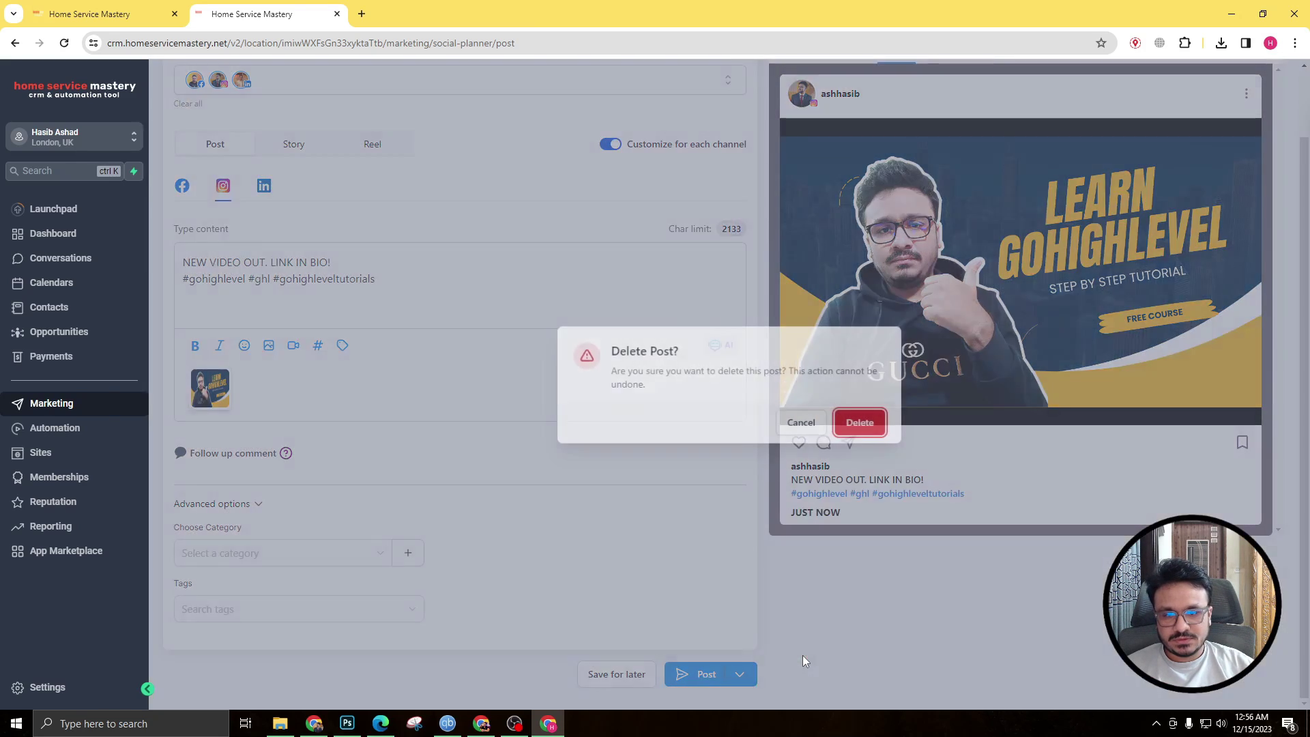
left_click(859, 422)
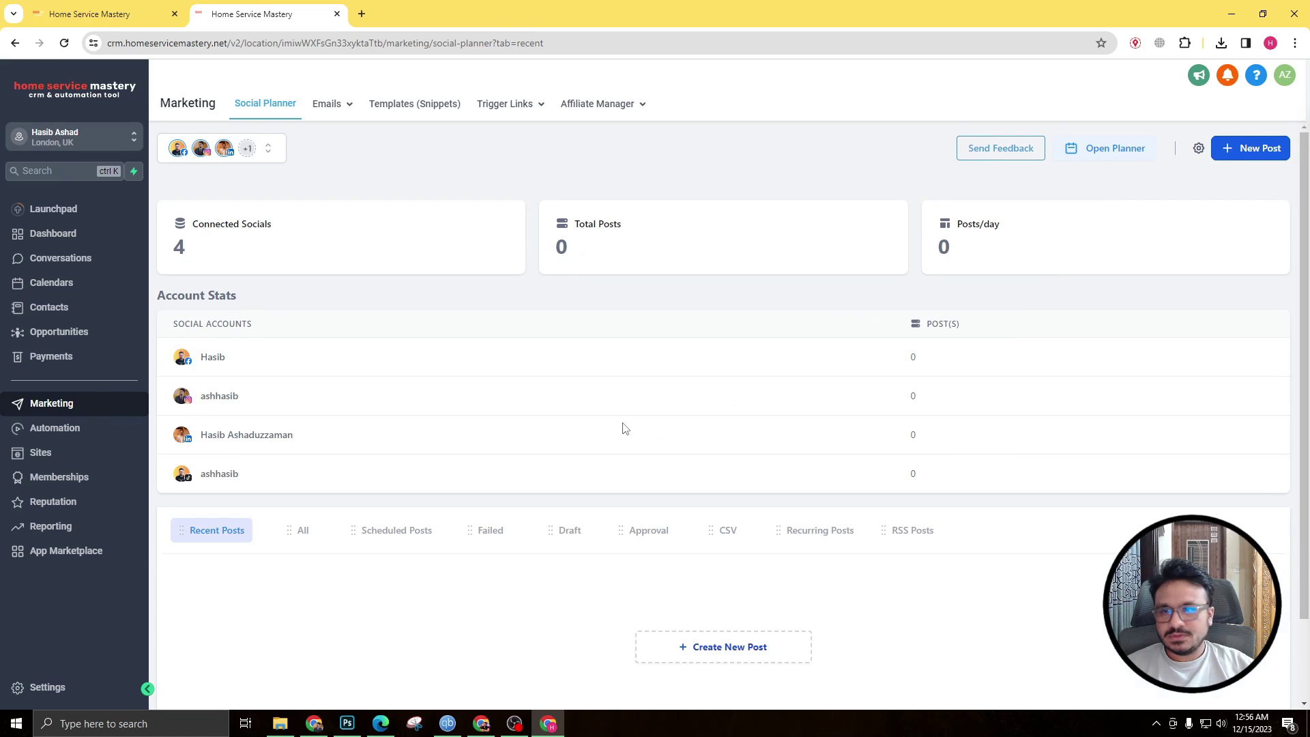